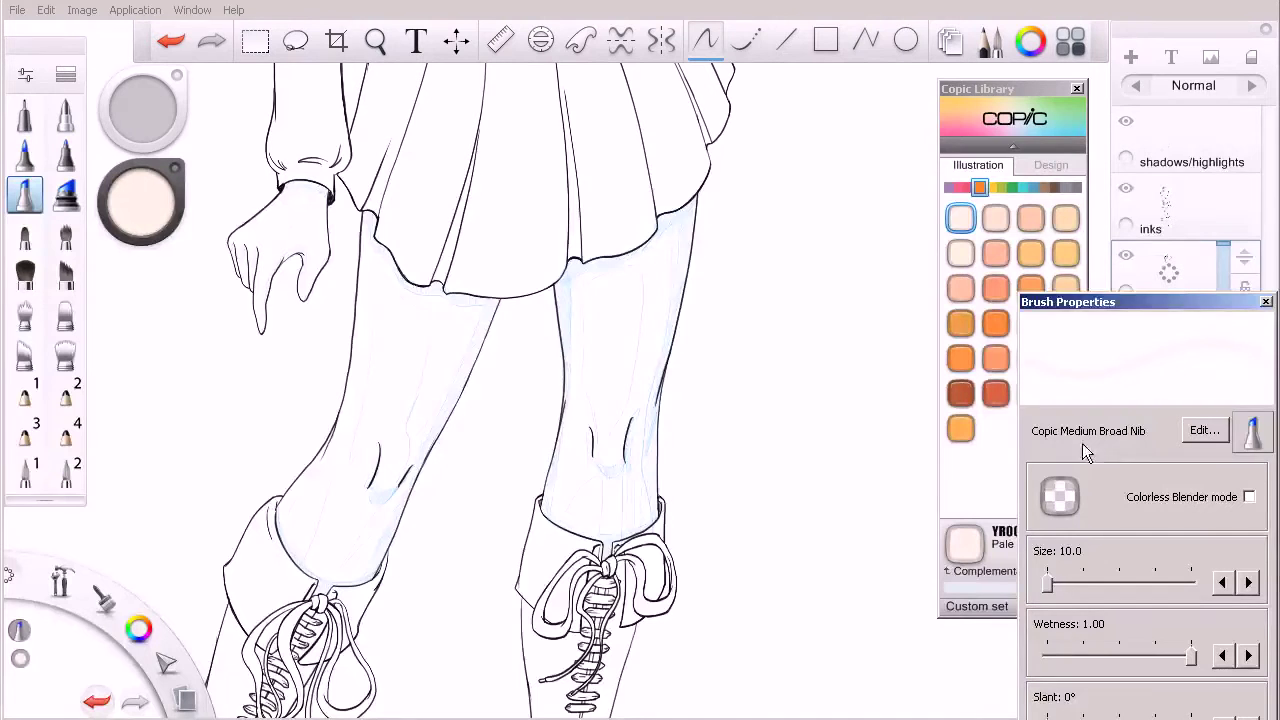
- Enlarge the Copic Medium Broad Nib to size 35 and test Pale Chiffon and Silk YR000 swatches beside the legs
drag(862, 368, 813, 411)
key(])
key(bracketright)
key(bracketright)
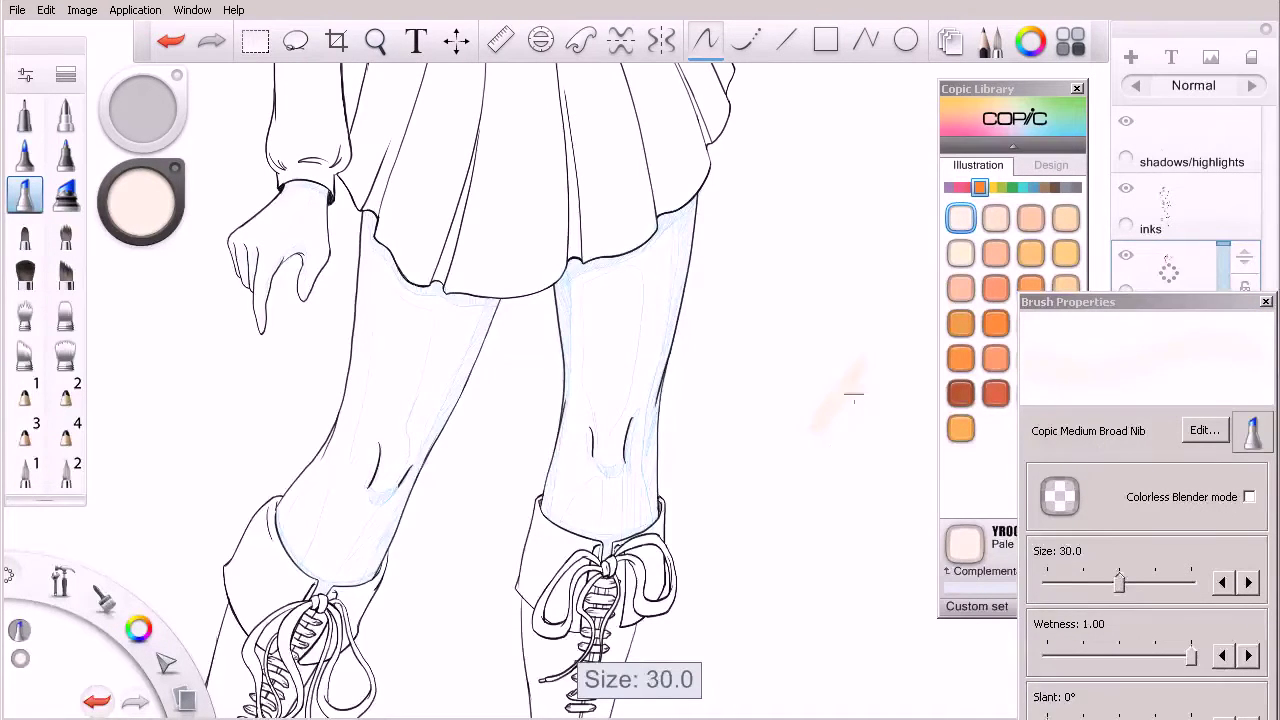
click(995, 220)
drag(893, 356, 841, 441)
key(space)
drag(854, 517, 780, 530)
- Fill the highlight areas on the thighs, knees and upper calves of both legs with Pale Chiffon YR0000
click(962, 220)
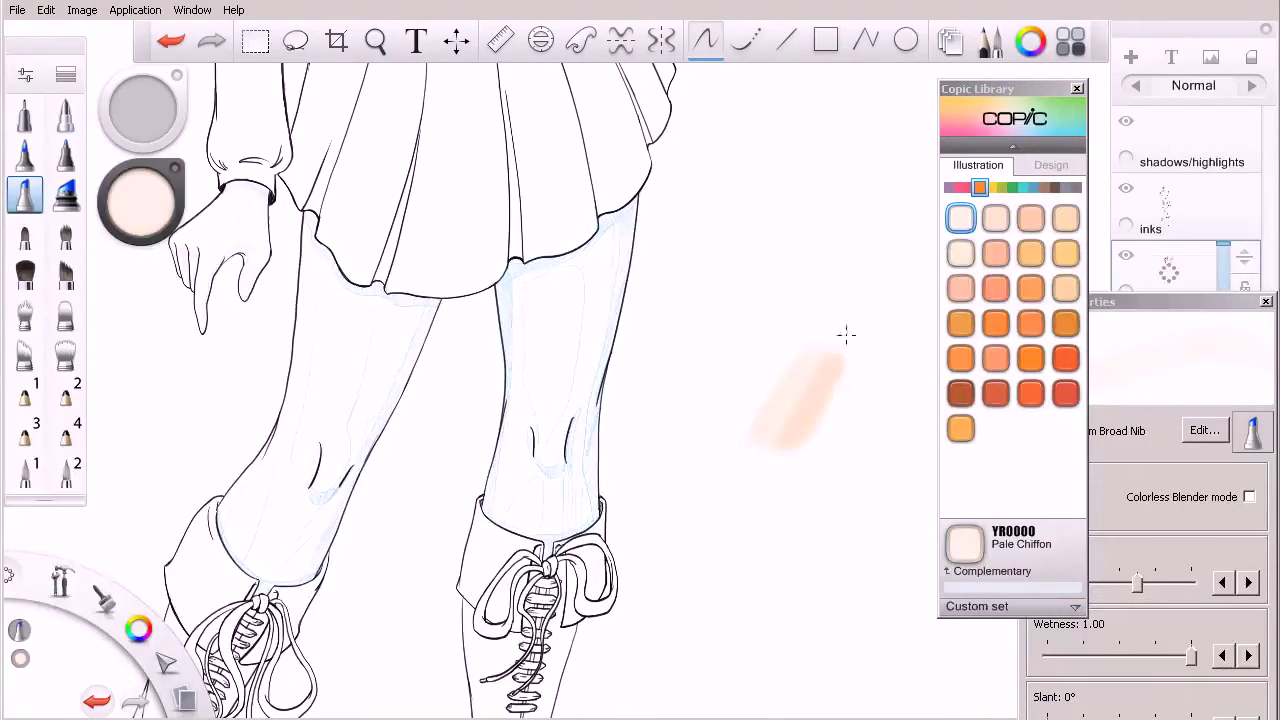
key(space)
mouse_move(335, 375)
mouse_down()
mouse_move(400, 451)
mouse_move(460, 447)
mouse_up()
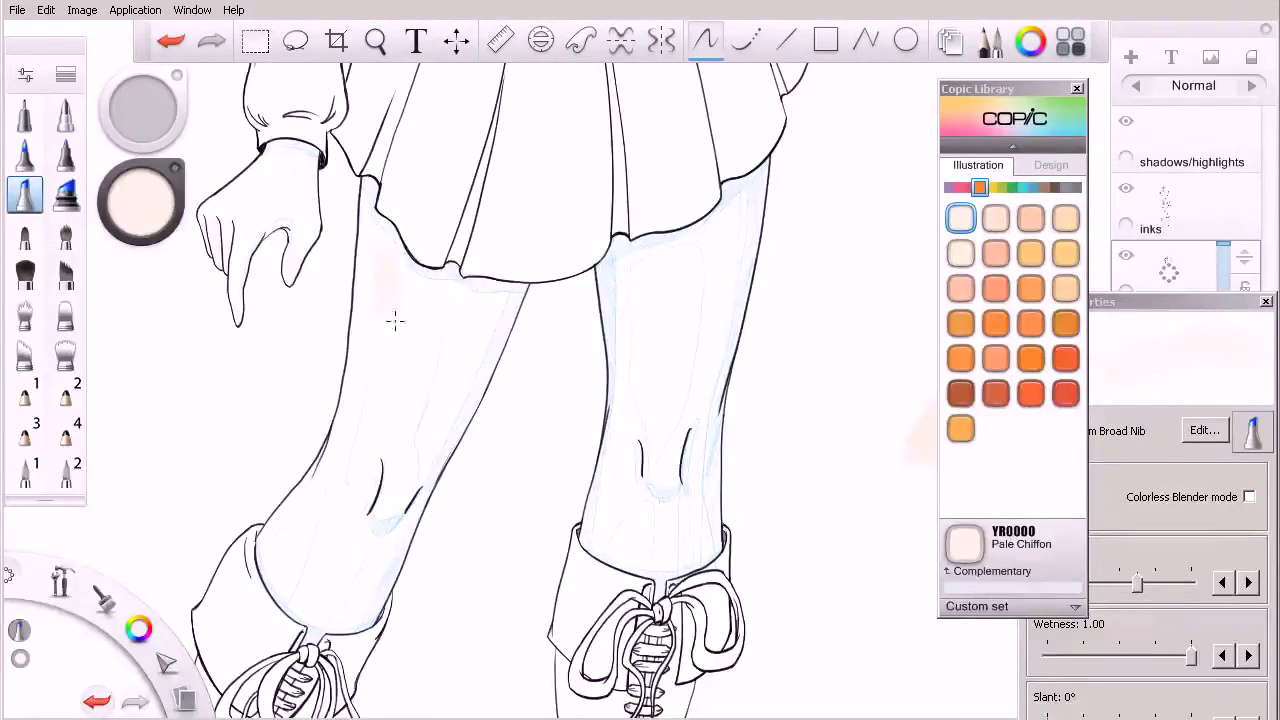
drag(393, 407, 378, 388)
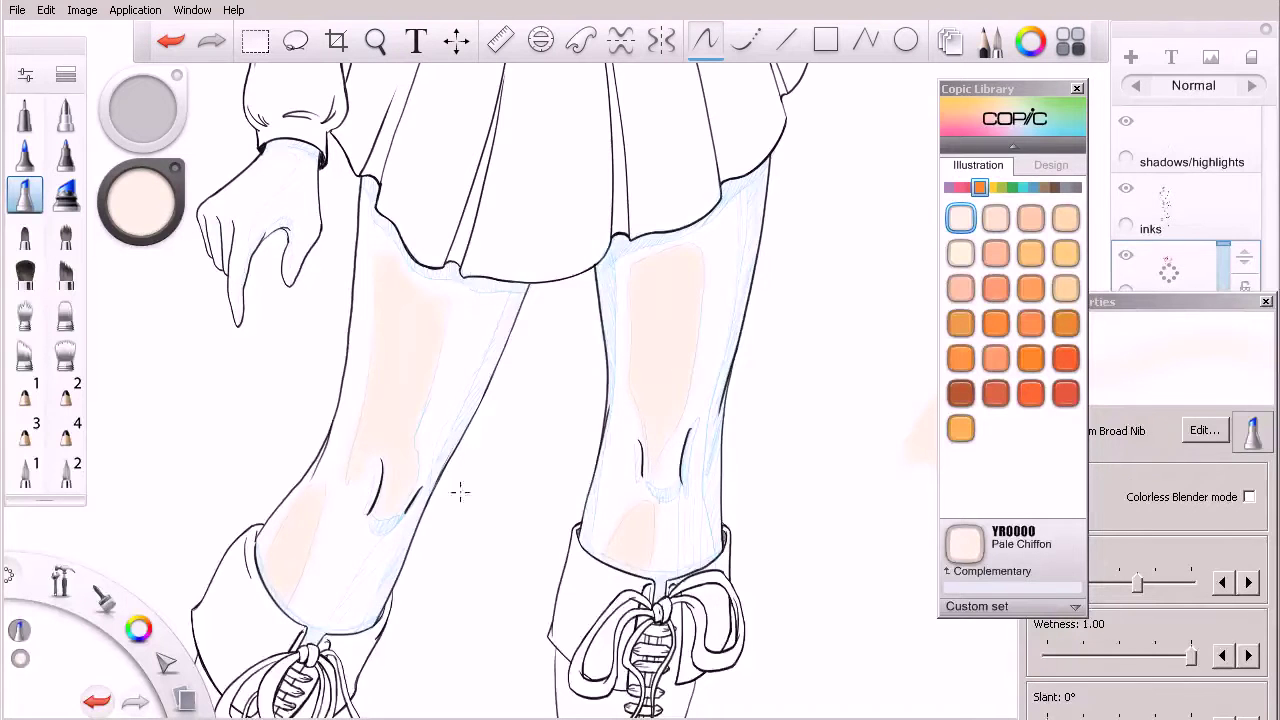
- Swatch Powder Pink YR00 beside the legs and shade around the highlights of the right-hand leg with it
click(1031, 219)
key(space)
drag(892, 530, 784, 526)
drag(859, 426, 889, 389)
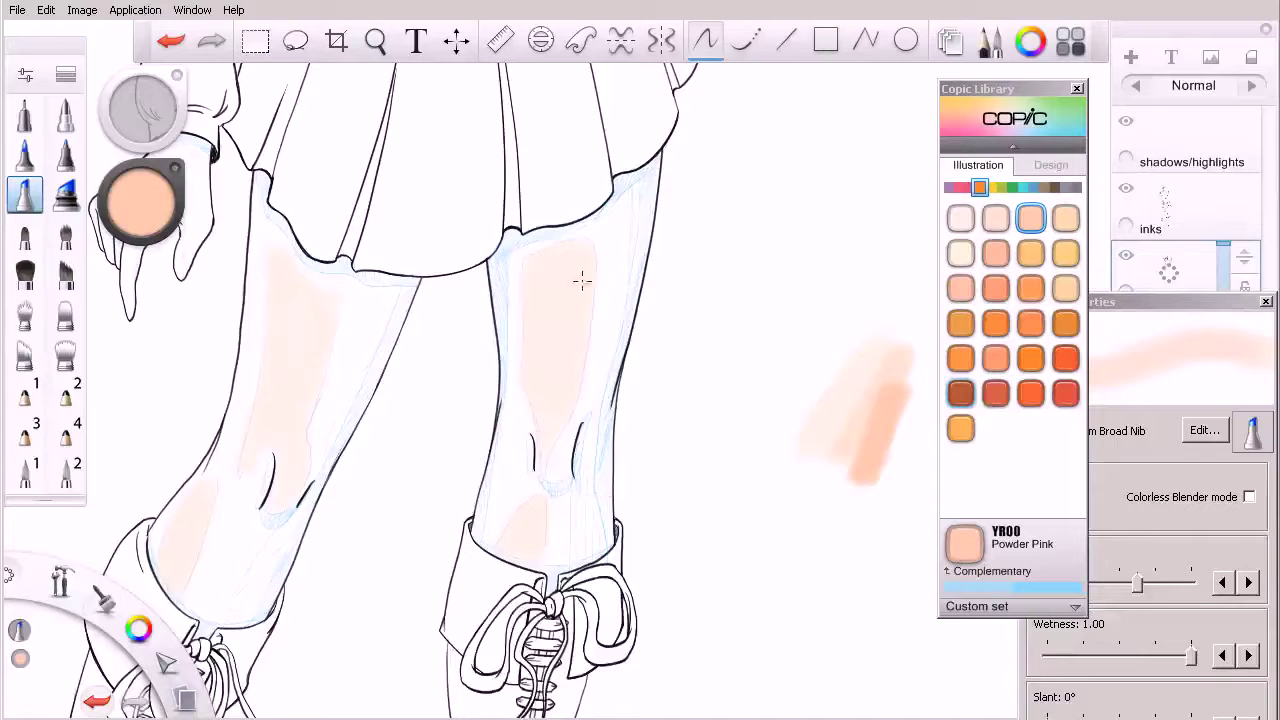
mouse_move(640, 183)
mouse_down()
mouse_move(628, 337)
mouse_move(655, 158)
mouse_move(634, 271)
mouse_move(623, 178)
mouse_move(607, 347)
mouse_move(604, 197)
mouse_move(620, 276)
mouse_move(637, 207)
mouse_move(611, 369)
mouse_move(612, 351)
mouse_move(605, 536)
mouse_move(599, 392)
mouse_move(588, 545)
mouse_move(584, 471)
mouse_move(575, 547)
mouse_move(563, 494)
mouse_move(558, 560)
mouse_move(558, 534)
mouse_move(575, 557)
mouse_move(604, 468)
mouse_up()
mouse_move(604, 377)
mouse_down()
mouse_move(559, 478)
mouse_move(587, 404)
mouse_move(575, 462)
mouse_move(603, 222)
mouse_move(598, 361)
mouse_move(598, 231)
mouse_up()
mouse_move(503, 252)
mouse_down()
mouse_move(493, 300)
mouse_move(514, 240)
mouse_move(498, 453)
mouse_move(476, 532)
mouse_move(499, 425)
mouse_move(501, 521)
mouse_move(512, 385)
mouse_move(527, 489)
mouse_move(535, 474)
mouse_move(559, 485)
mouse_move(531, 456)
mouse_move(513, 385)
mouse_move(515, 241)
mouse_move(588, 228)
mouse_move(622, 195)
mouse_up()
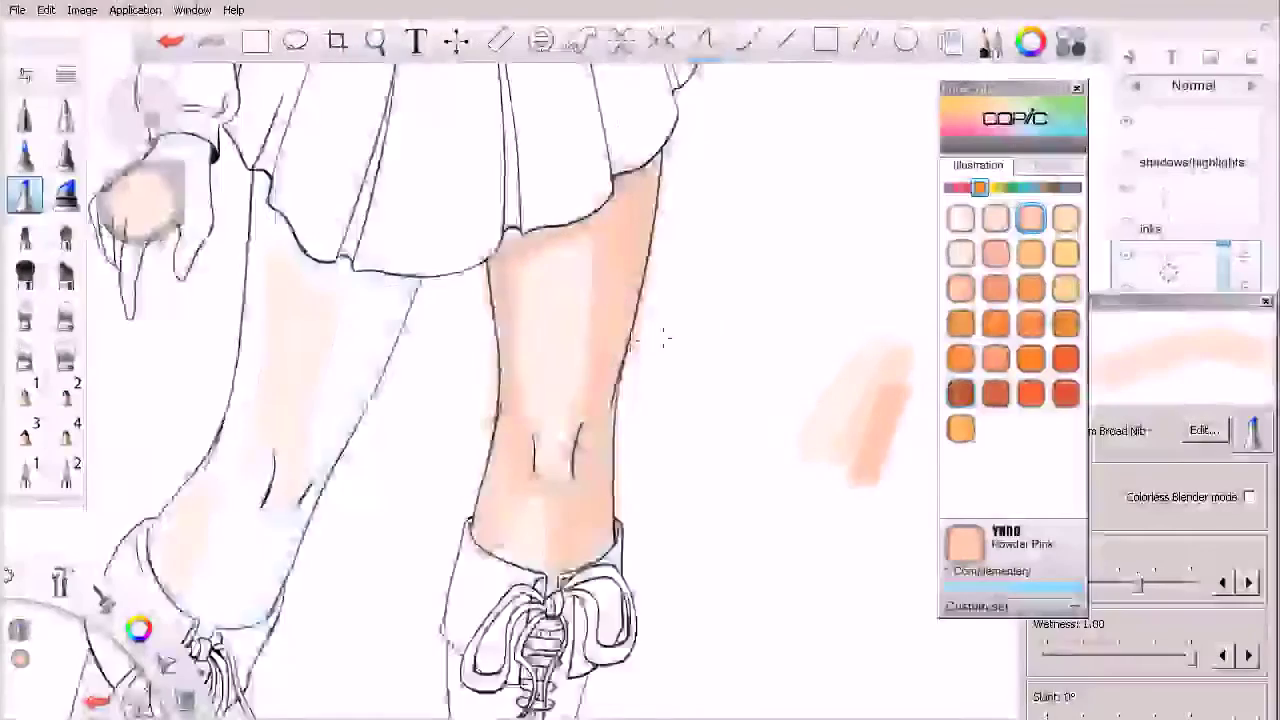
- Hide the shadows/highlights layer and shade the edges and skirt hem area of the left-hand leg with Powder Pink
key(space)
drag(640, 290, 604, 390)
click(1128, 123)
key(space)
mouse_move(767, 435)
mouse_down()
mouse_move(629, 496)
mouse_move(814, 449)
mouse_up()
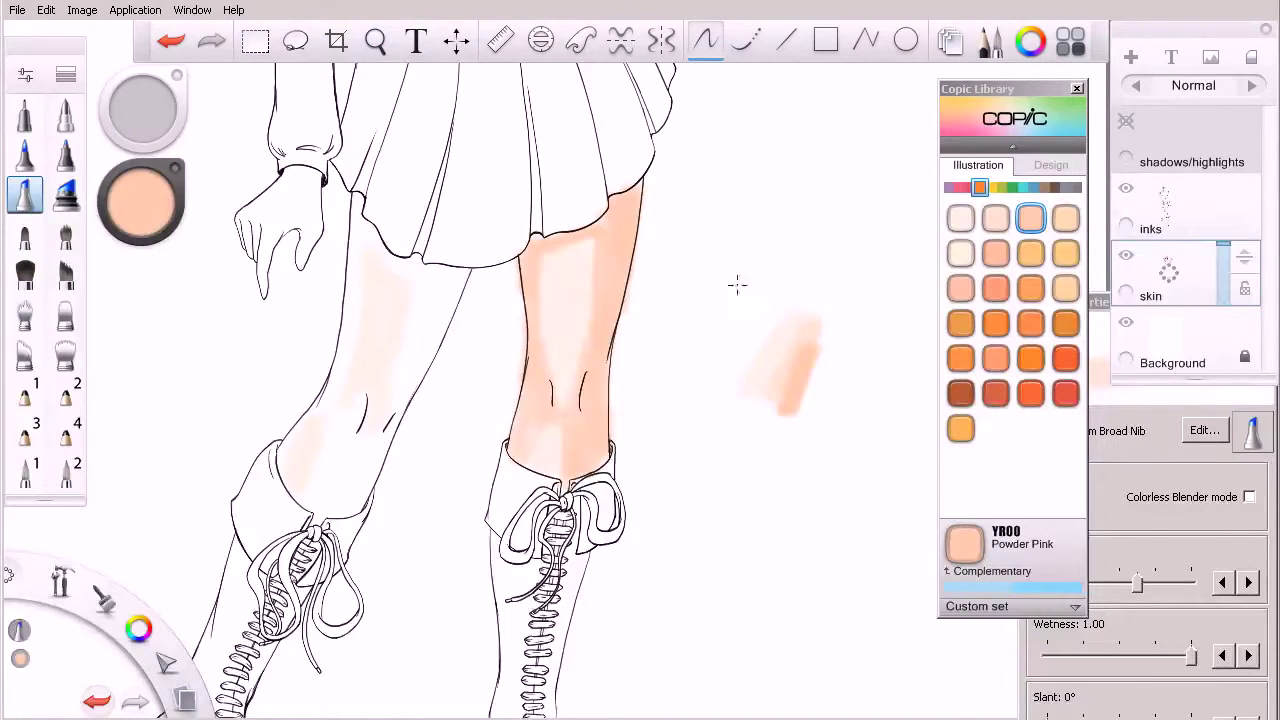
mouse_move(452, 292)
mouse_down()
mouse_move(405, 395)
mouse_move(451, 258)
mouse_move(416, 369)
mouse_move(428, 270)
mouse_move(379, 456)
mouse_move(458, 276)
mouse_move(352, 510)
mouse_up()
mouse_move(359, 256)
mouse_down()
mouse_move(327, 380)
mouse_move(277, 460)
mouse_up()
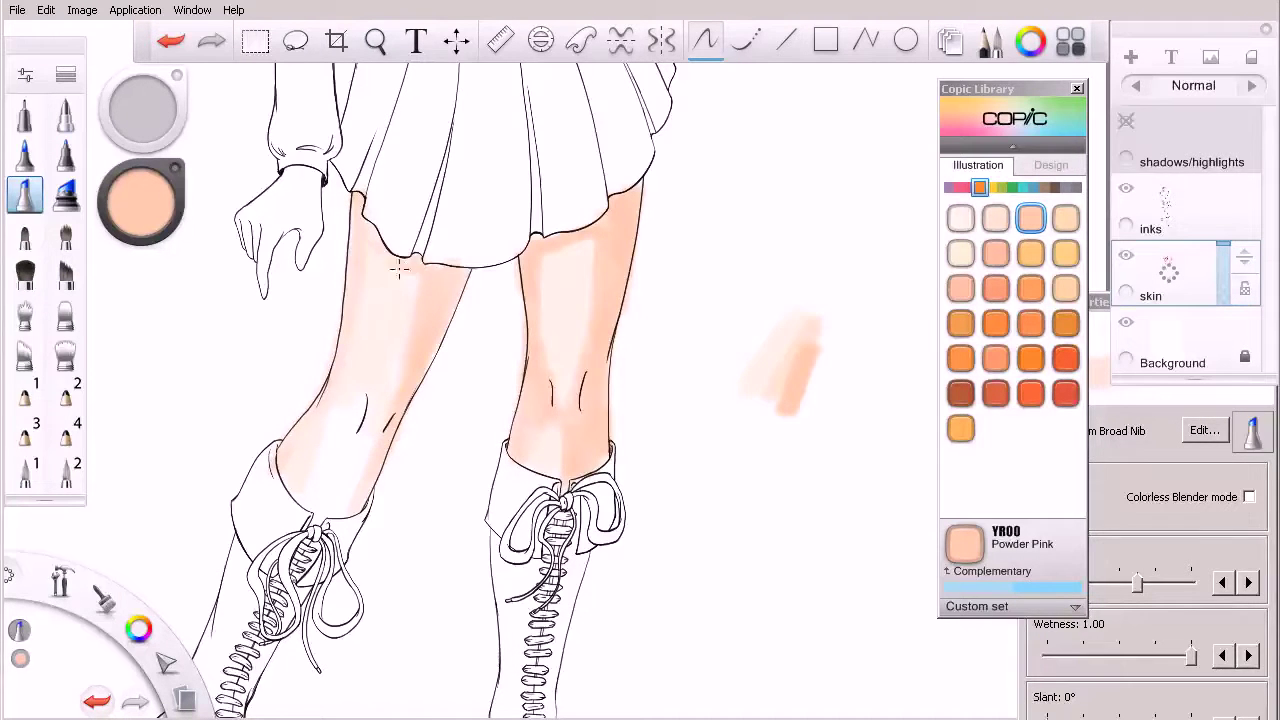
mouse_move(417, 264)
mouse_down()
mouse_move(373, 220)
mouse_move(461, 288)
mouse_up()
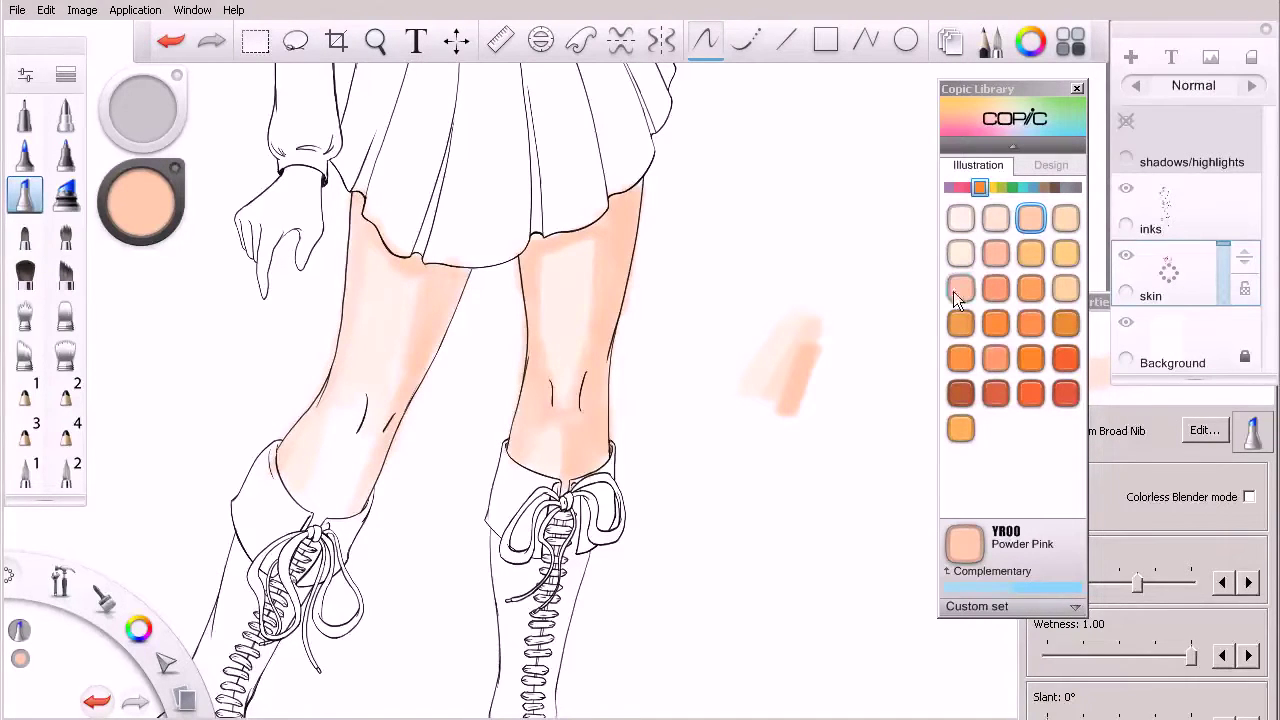
- Check the shadows/highlights guide layer and shade the left-hand leg around and below the knee with Powder Pink
click(1125, 122)
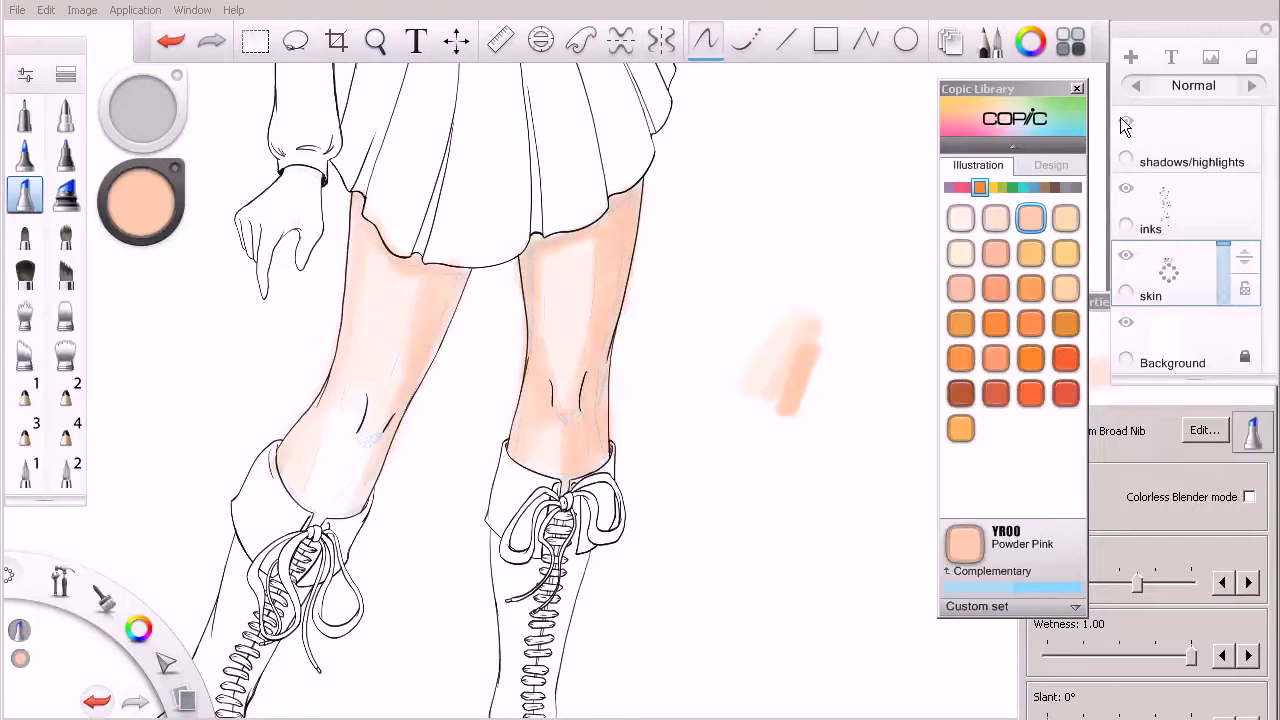
click(1125, 122)
mouse_move(335, 411)
mouse_down()
mouse_move(314, 506)
mouse_move(361, 398)
mouse_move(326, 498)
mouse_move(355, 448)
mouse_move(333, 514)
mouse_move(358, 434)
mouse_up()
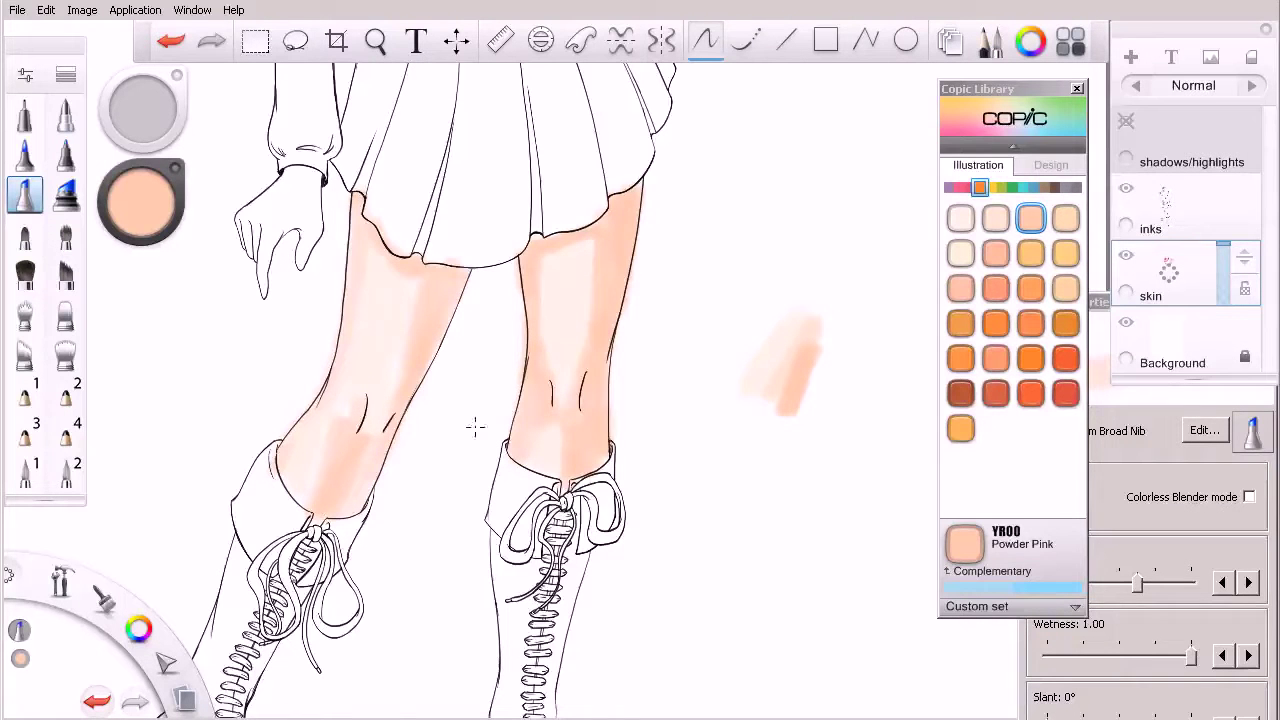
- Swatch Sardonyx R21 beside the legs and shade the outer edges of both legs with it
key(space)
drag(583, 277, 483, 326)
drag(562, 366, 474, 520)
drag(484, 436, 395, 466)
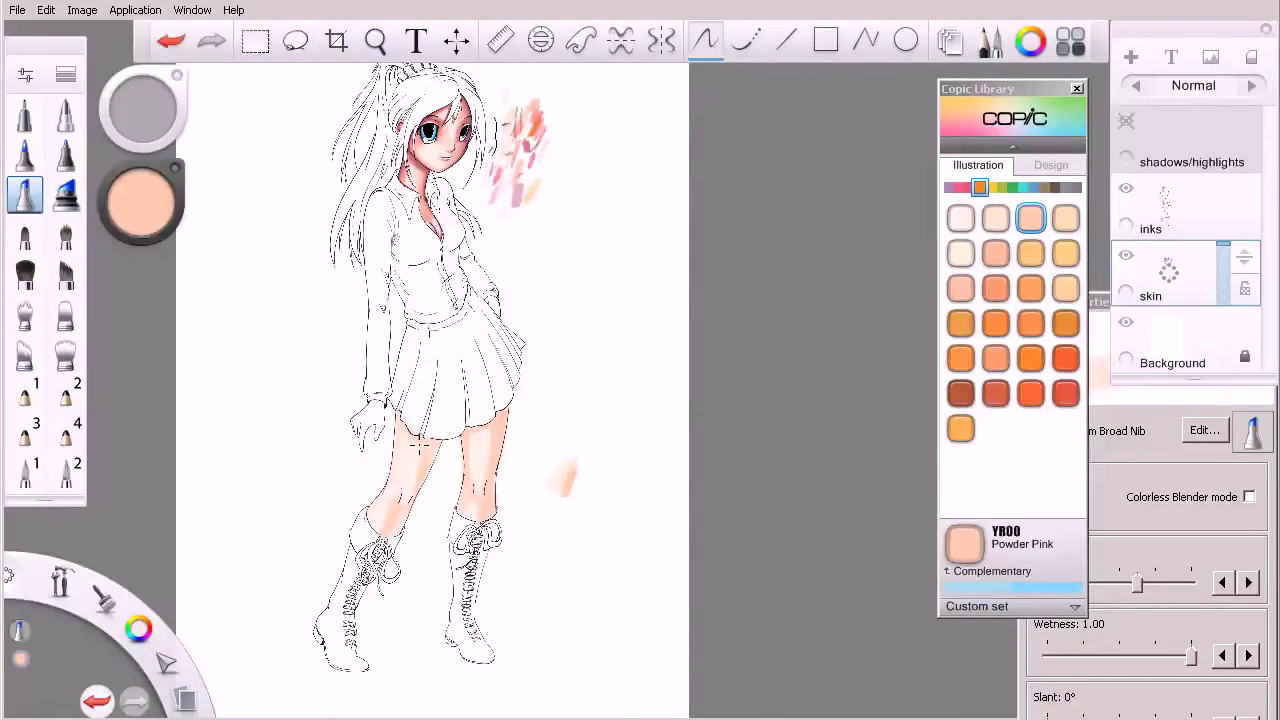
key(space)
drag(450, 459, 533, 479)
drag(570, 523, 665, 436)
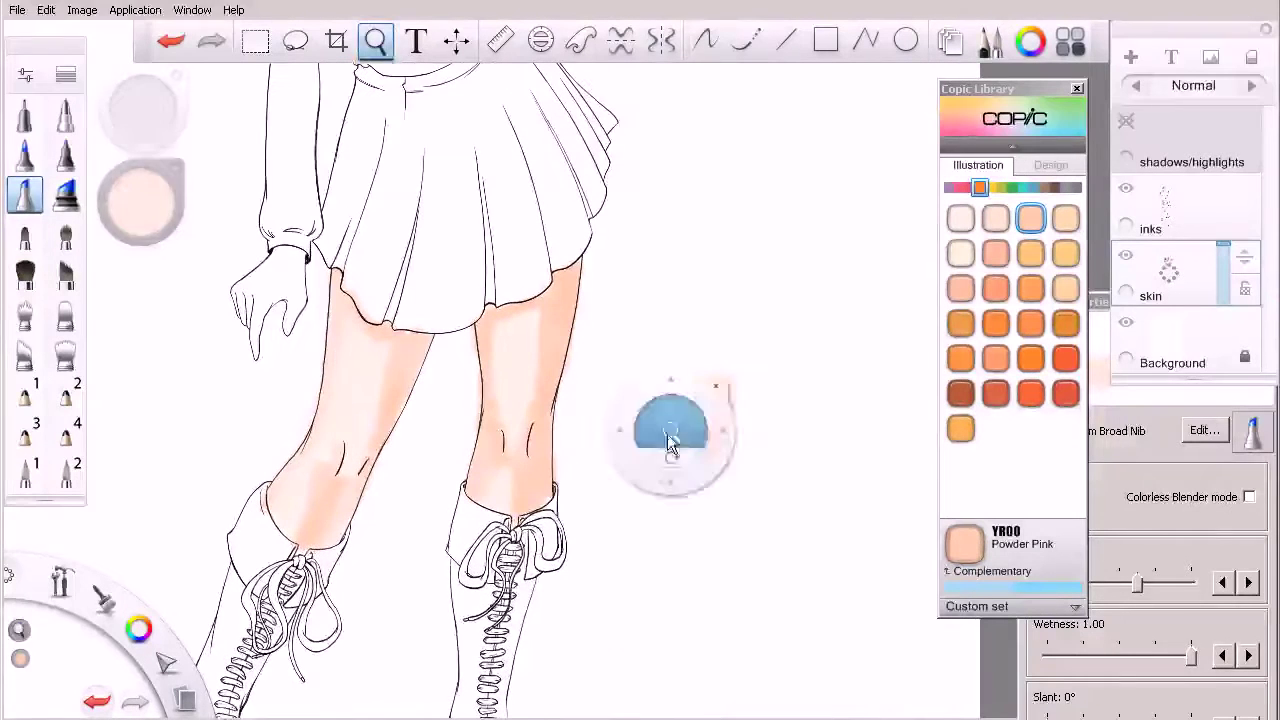
click(970, 188)
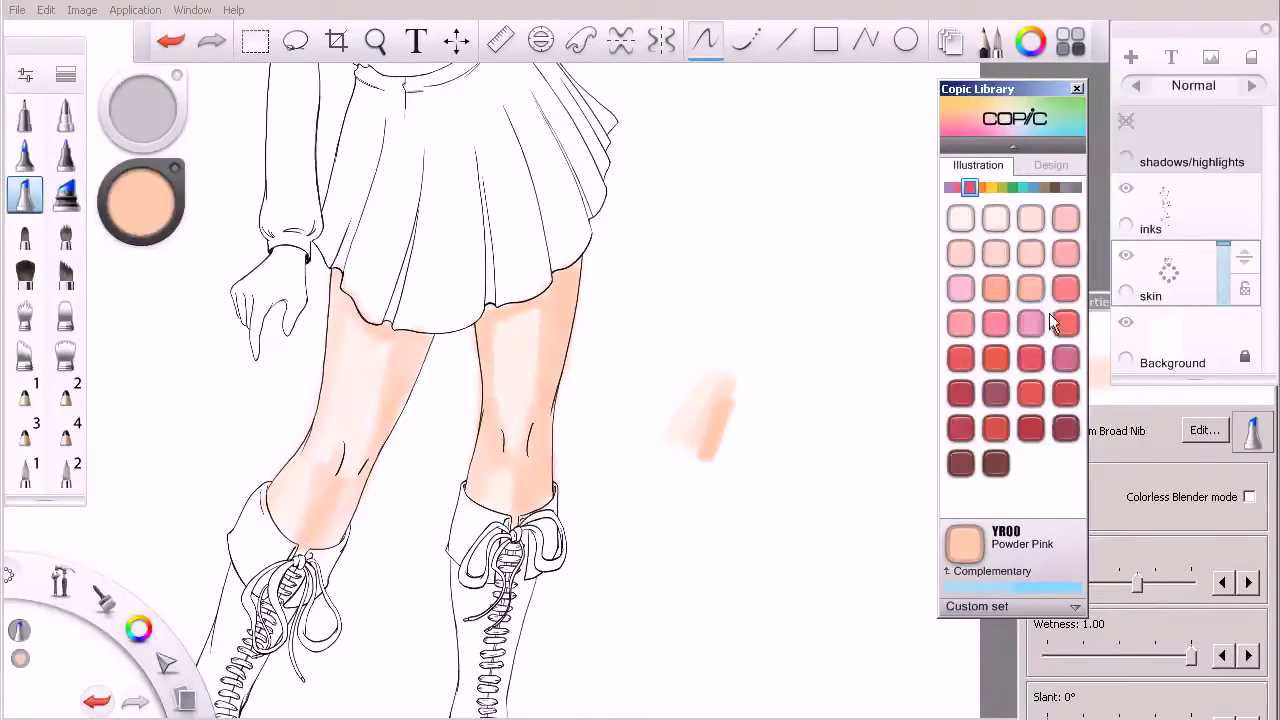
click(1064, 254)
drag(720, 423, 725, 468)
mouse_move(572, 264)
mouse_down()
mouse_move(549, 409)
mouse_move(570, 280)
mouse_move(556, 386)
mouse_up()
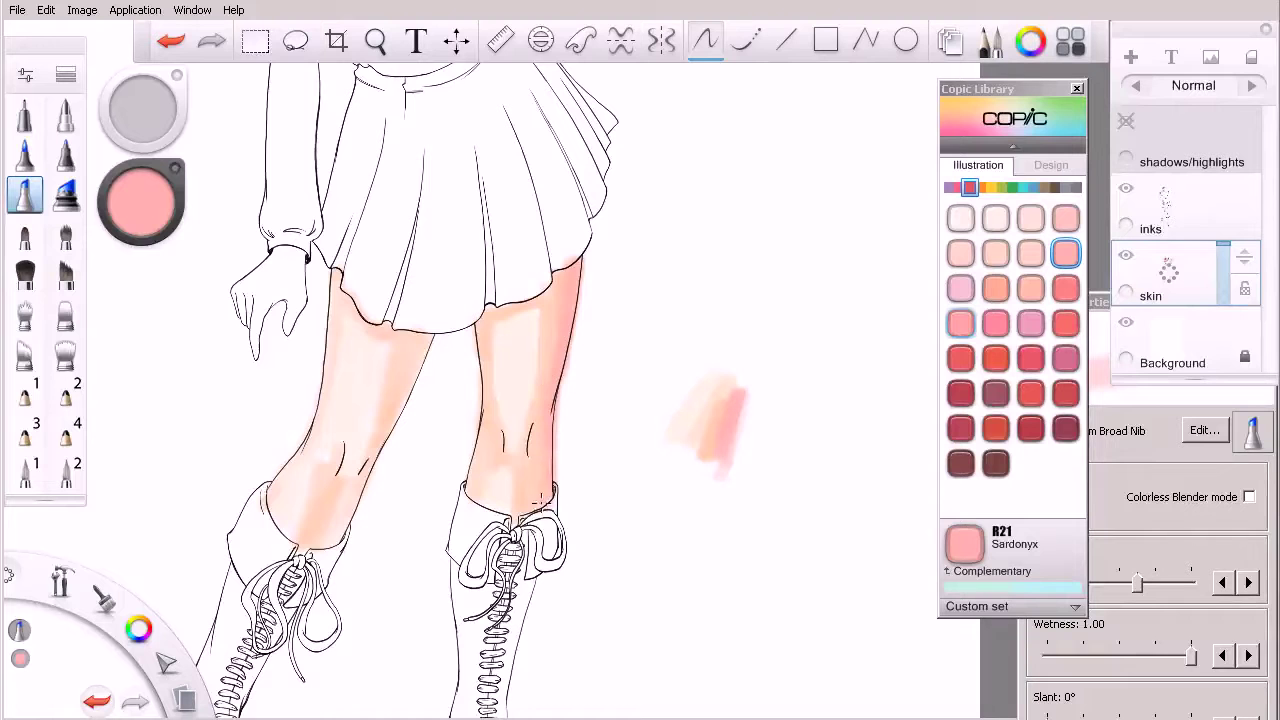
mouse_move(430, 346)
mouse_down()
mouse_move(380, 450)
mouse_move(408, 363)
mouse_up()
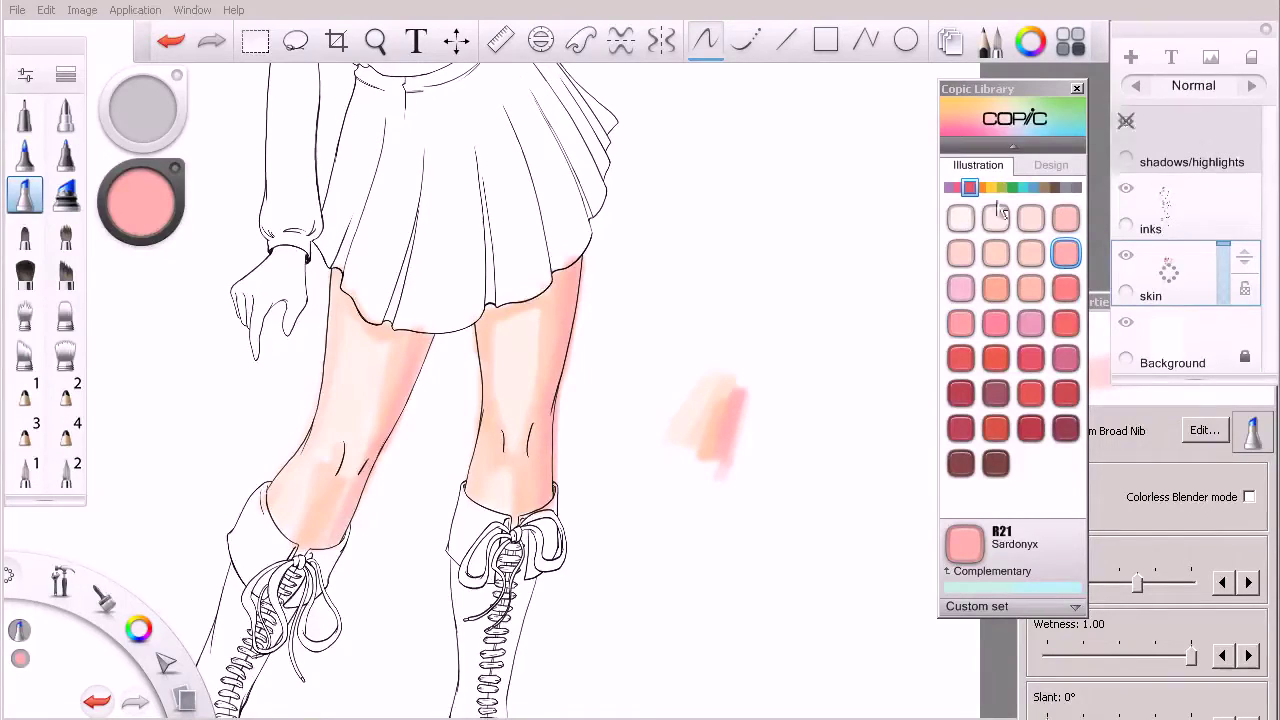
- Show the shadows/highlights layer and deepen the shadows below the skirt hem on both legs with Sardonyx
drag(406, 480, 466, 481)
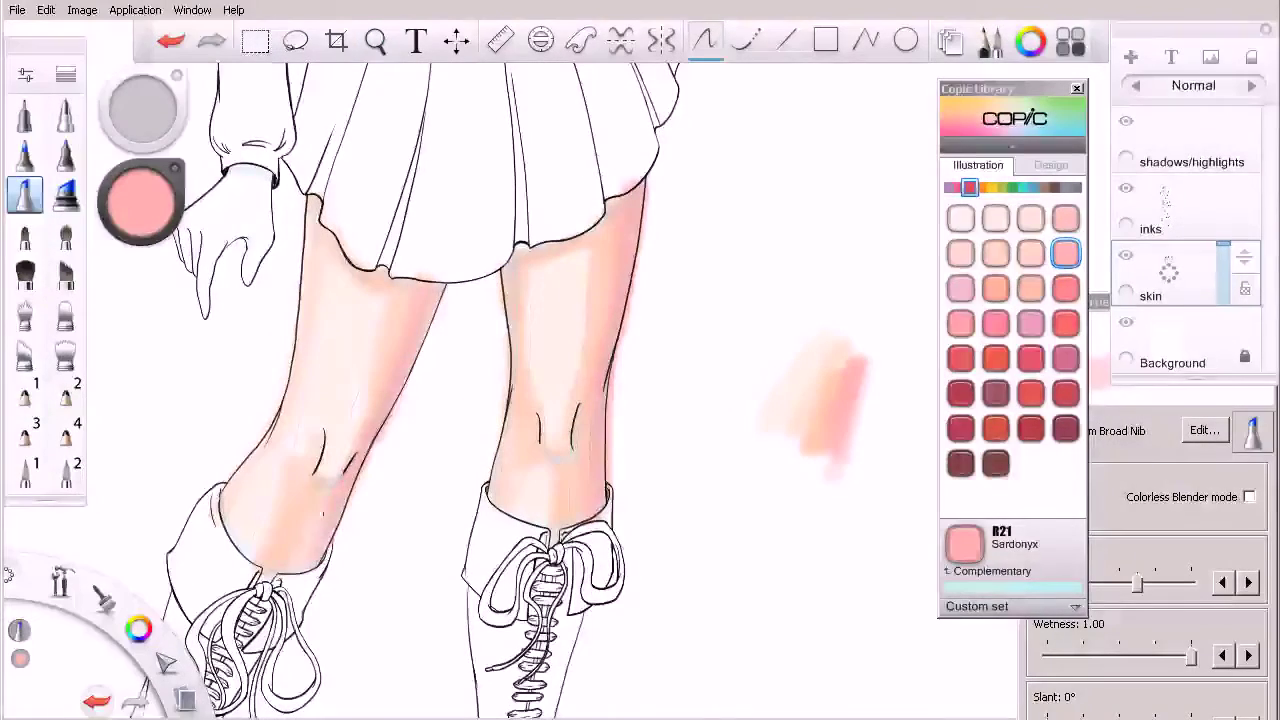
drag(745, 305, 691, 297)
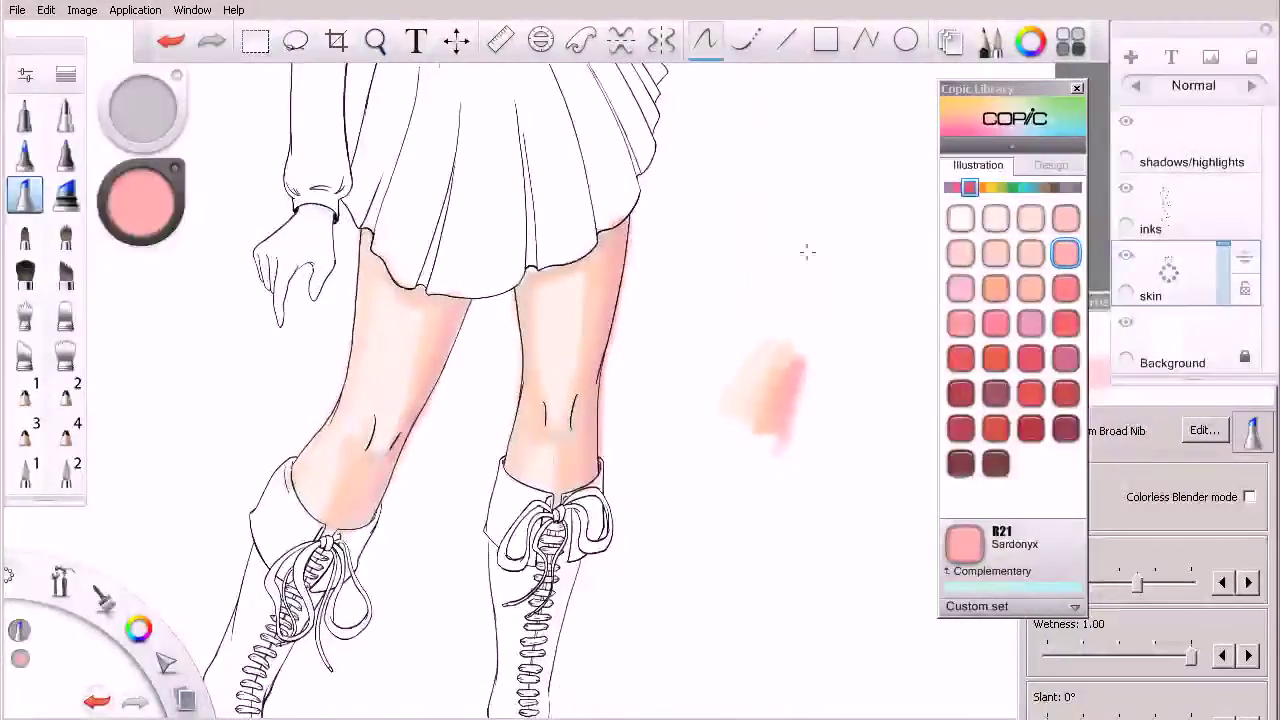
mouse_move(518, 280)
mouse_down()
mouse_move(564, 264)
mouse_move(635, 212)
mouse_move(548, 263)
mouse_up()
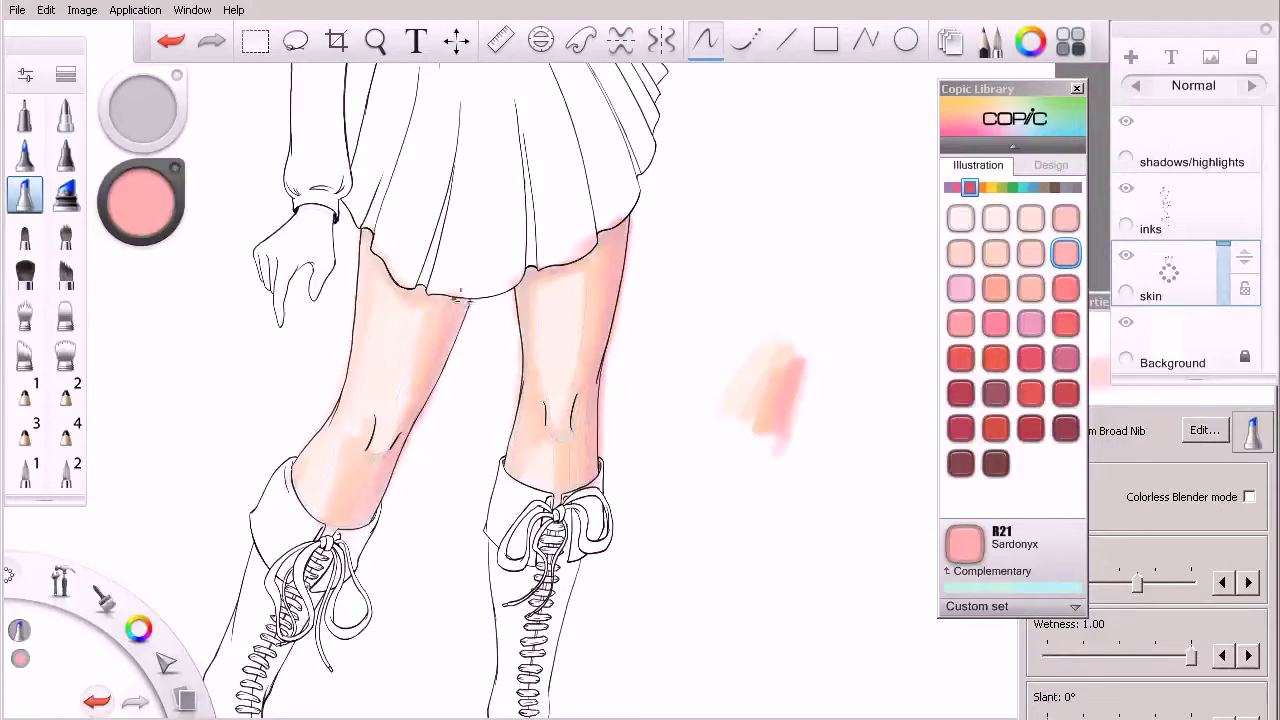
mouse_move(395, 283)
mouse_down()
mouse_move(368, 232)
mouse_move(430, 290)
mouse_move(452, 293)
mouse_up()
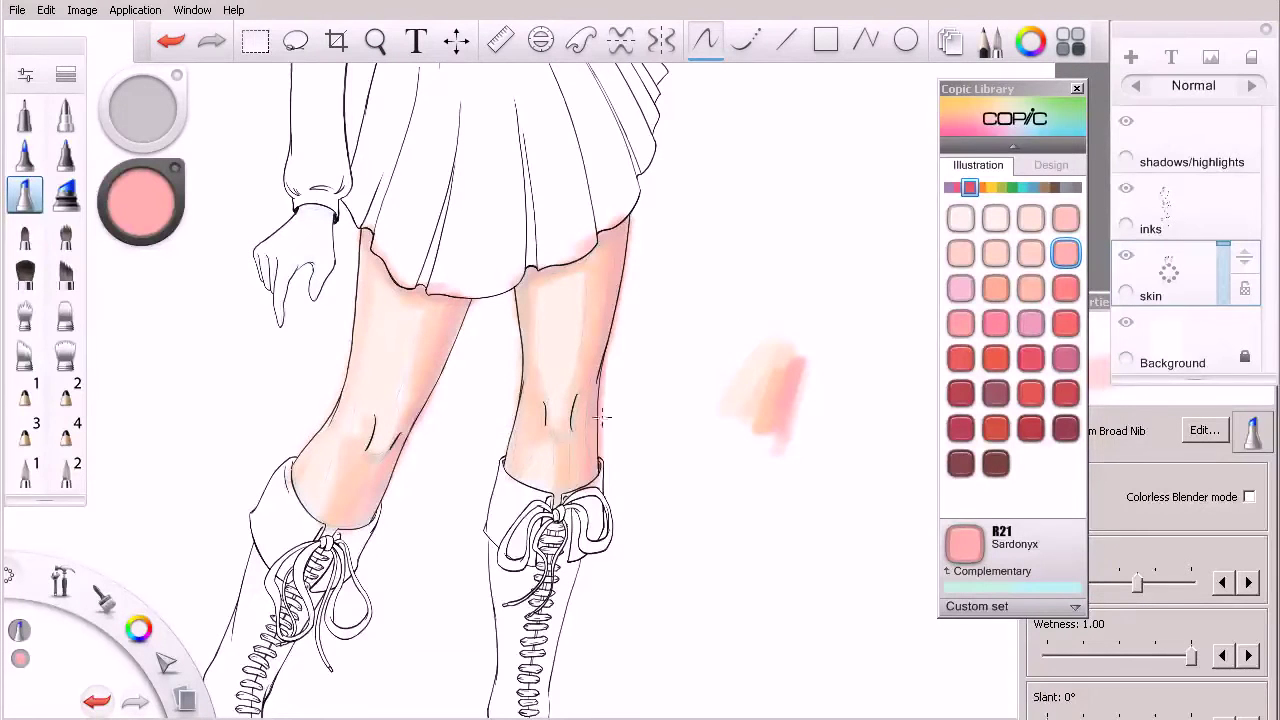
- Swatch Powder Pink YR00, blend the tones of both legs with Silk YR000, and hide the shadows/highlights layer
click(981, 187)
click(1030, 218)
drag(817, 374, 805, 422)
click(995, 220)
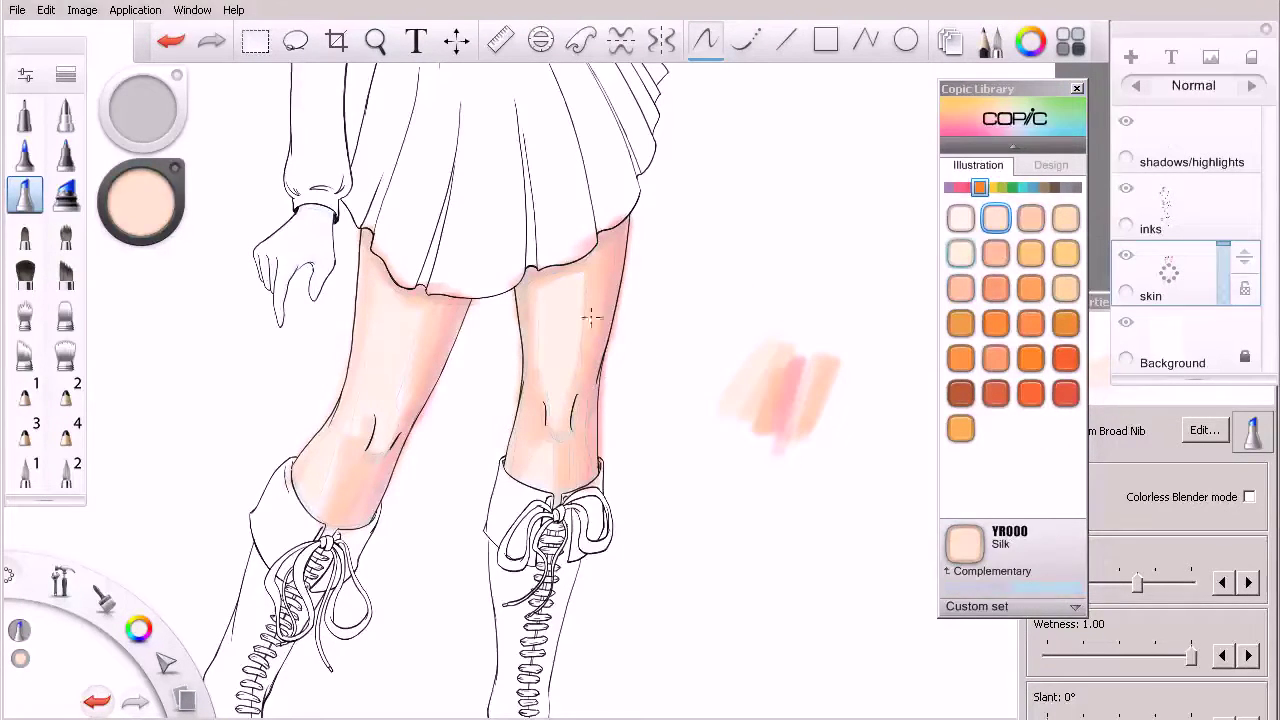
click(1126, 120)
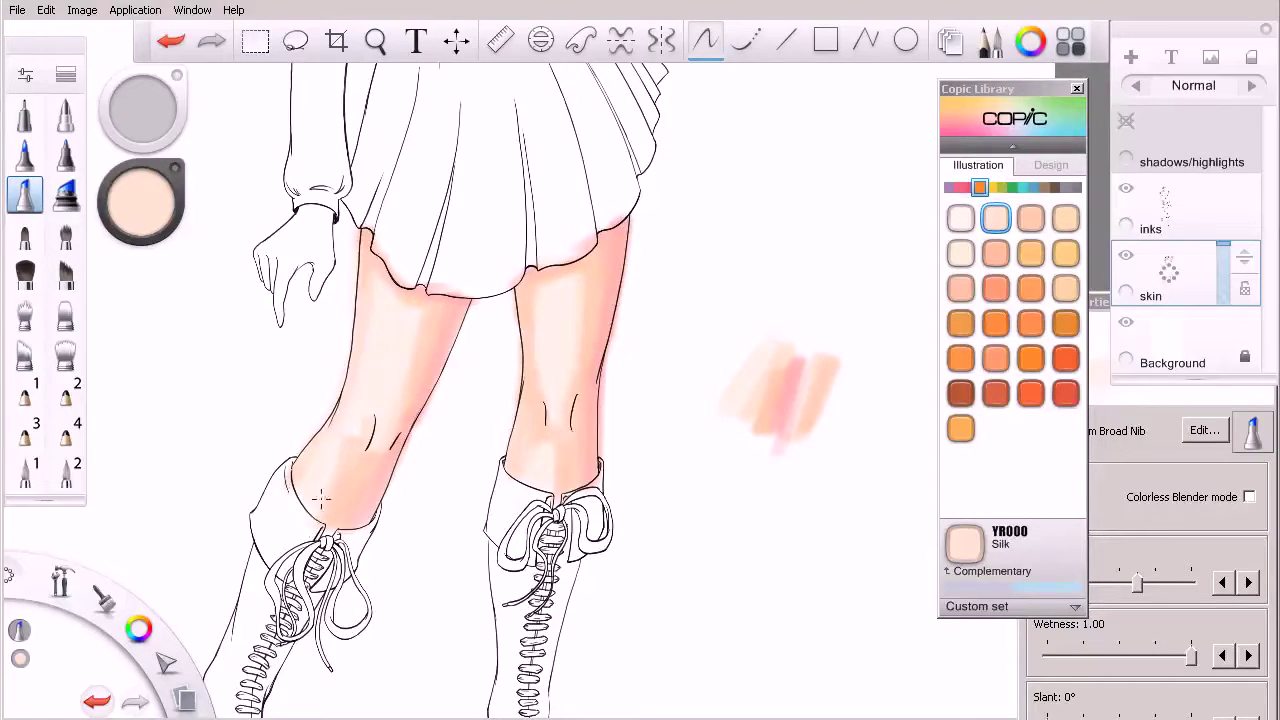
- Touch up the left-hand thigh with Pale Chiffon YR0000, Silk YR000 and Powder Pink YR00
click(966, 222)
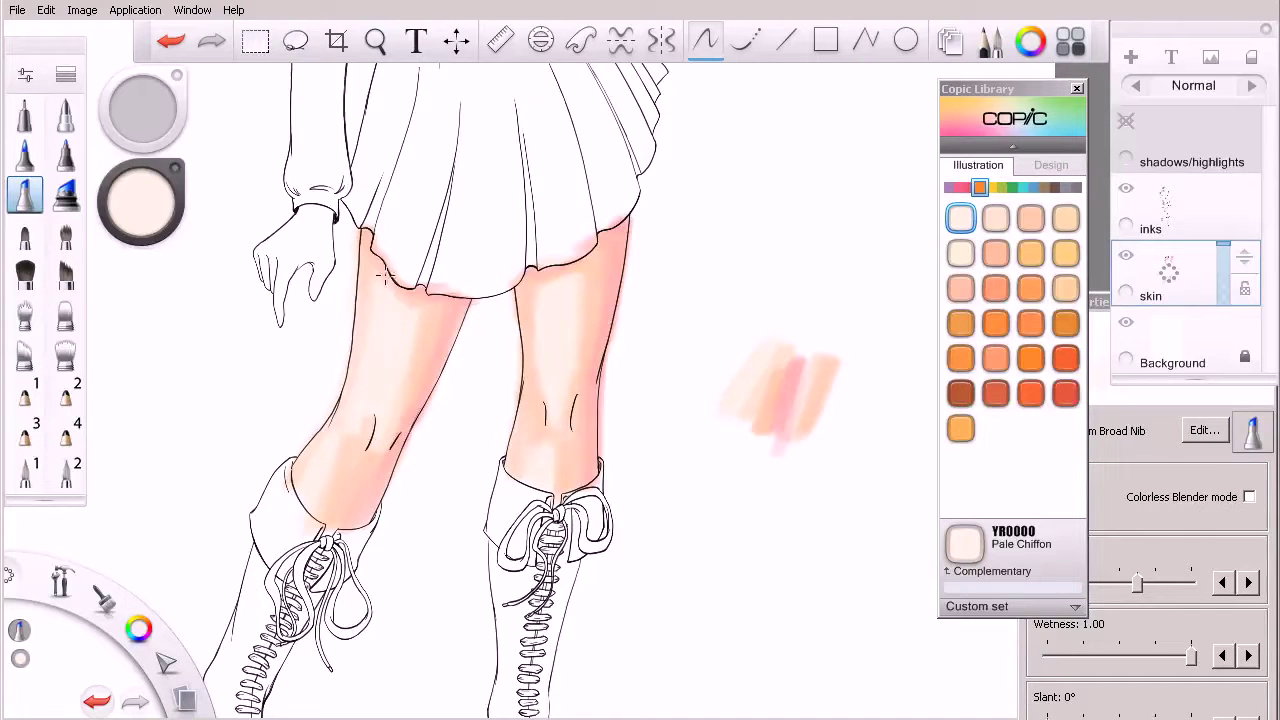
click(995, 219)
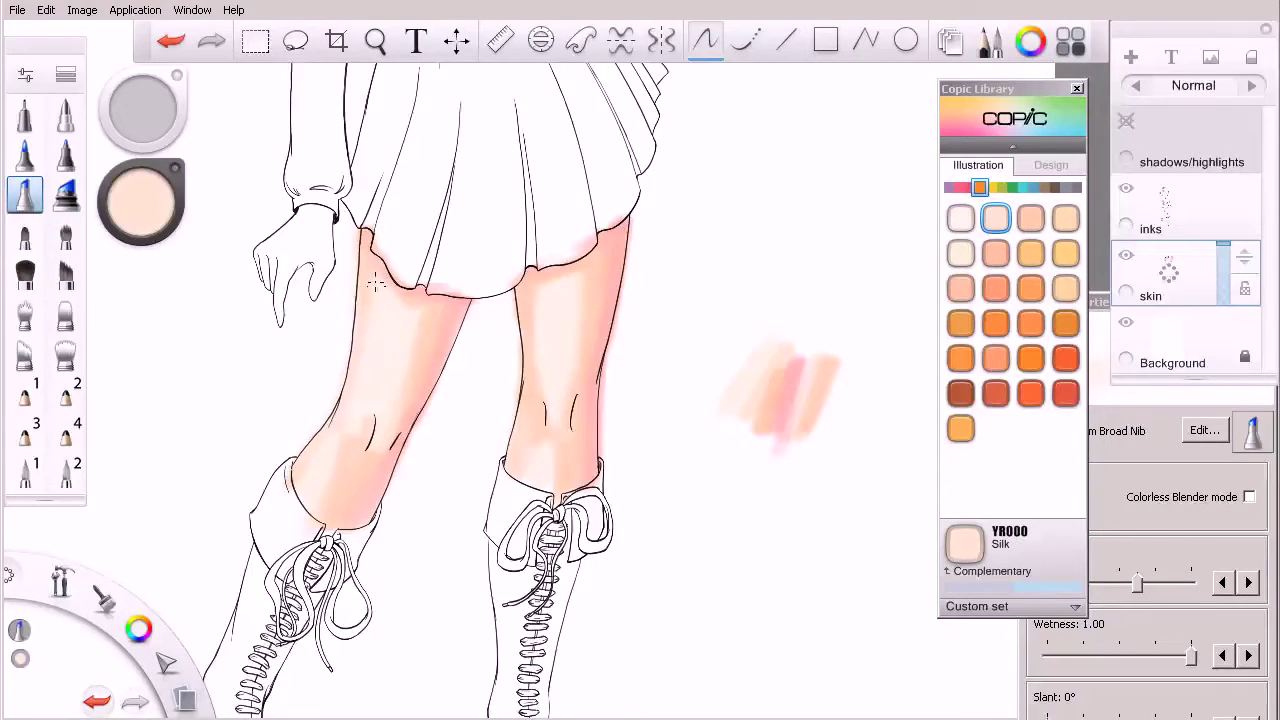
click(1030, 220)
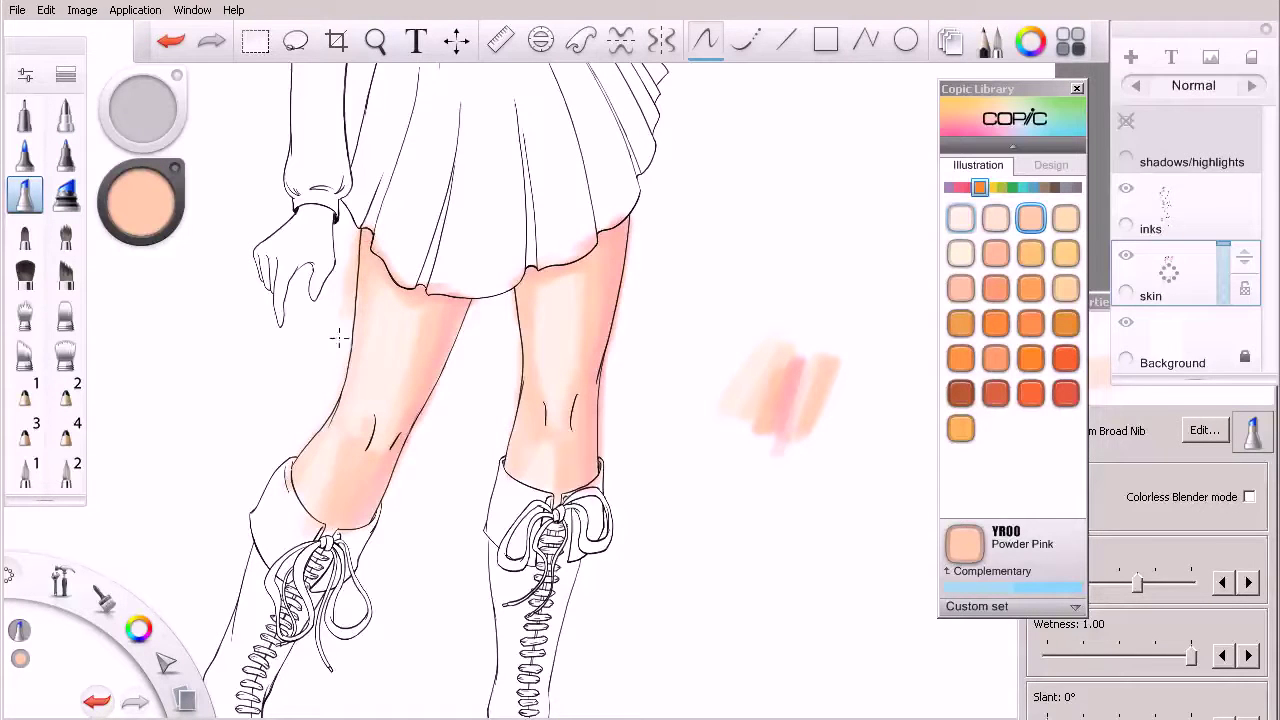
- Erase the stray colour outside the leg outlines with an enlarged Pressure Sensitive Eraser, and return to the marker
click(65, 74)
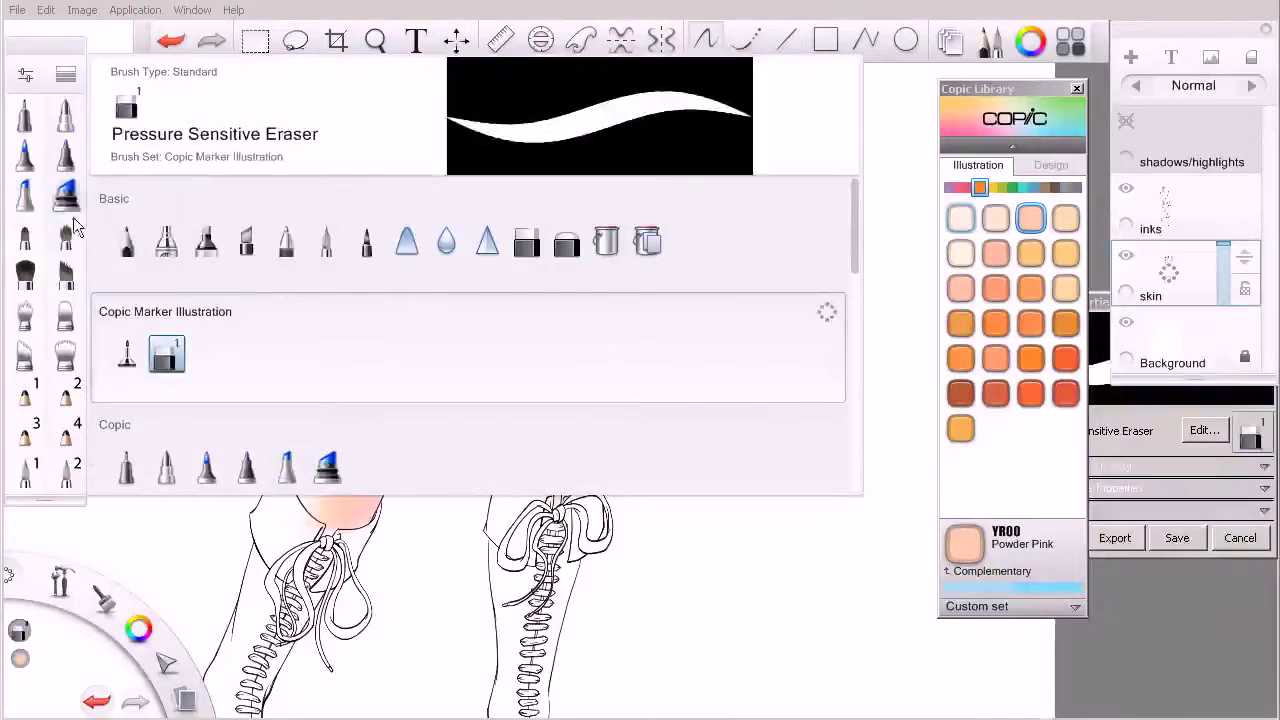
click(65, 78)
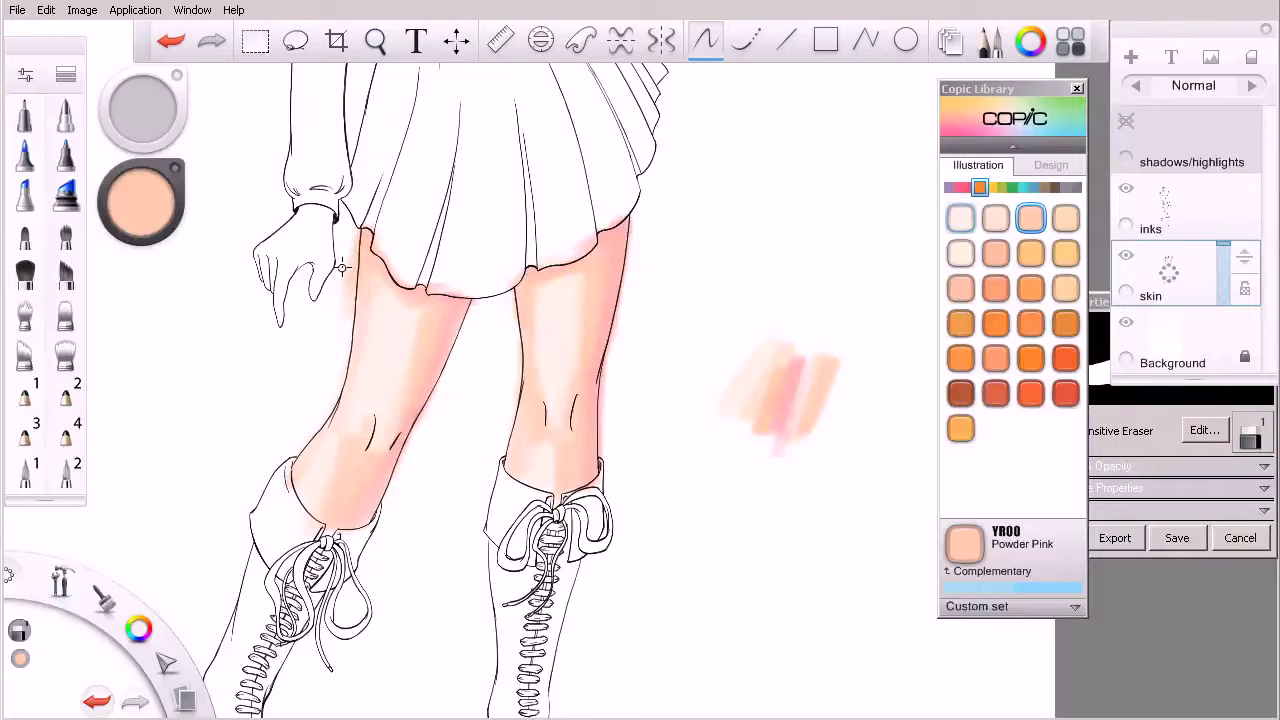
key(bracketright)
key(bracketright)
key(bracketright)
key(bracketright)
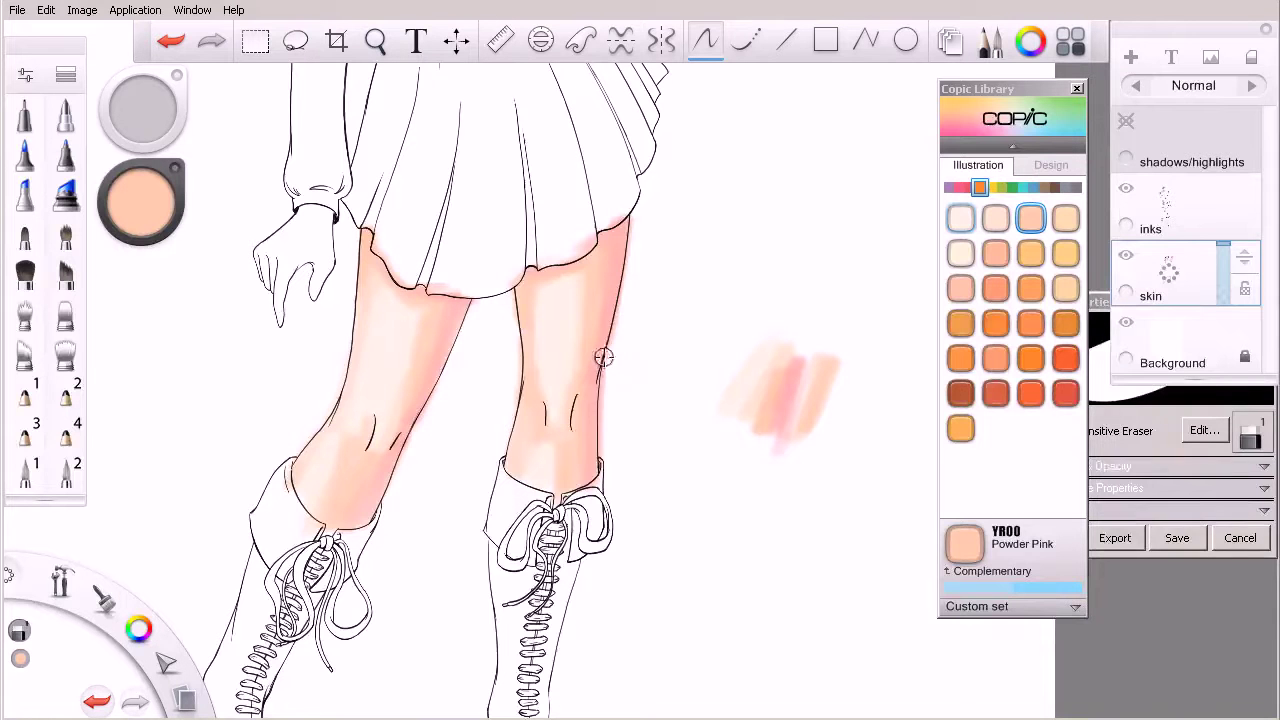
key(e)
- Test Peach R32 and Light Tea Rose R12 over the colour swatches beside the legs
click(969, 188)
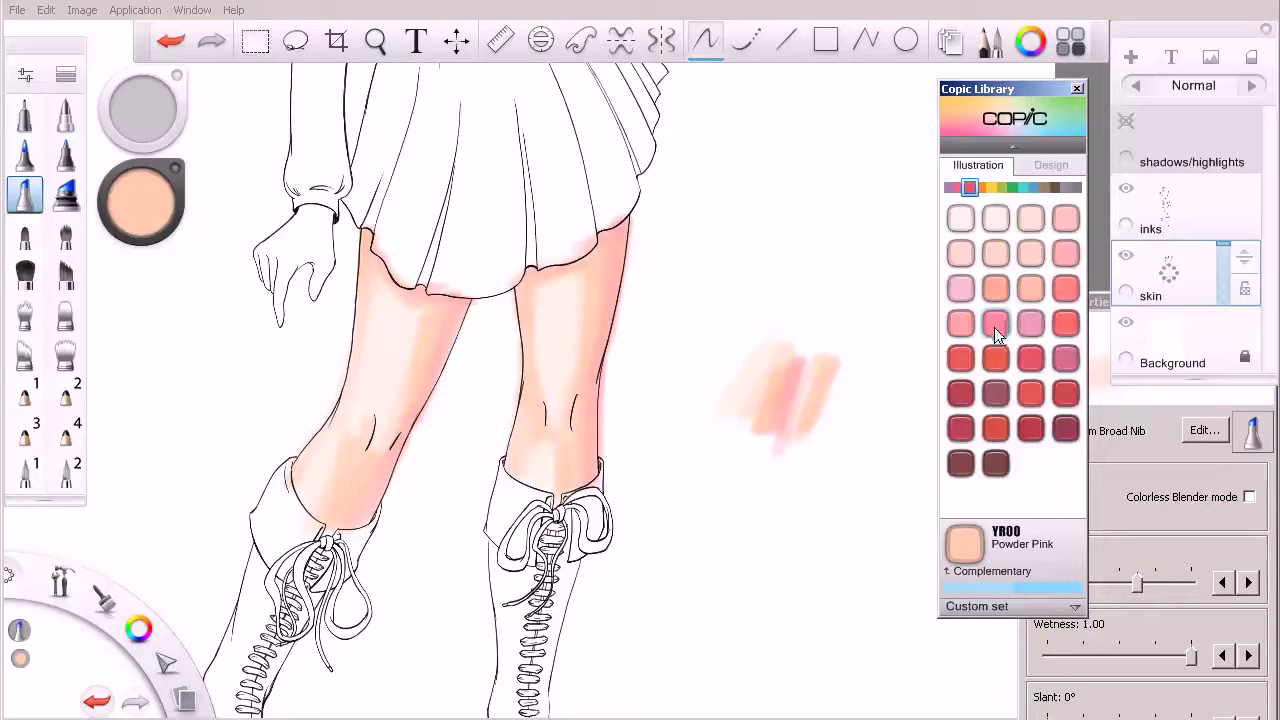
click(960, 323)
mouse_move(805, 400)
mouse_down()
mouse_move(832, 320)
mouse_move(792, 428)
mouse_move(824, 316)
mouse_move(789, 440)
mouse_up()
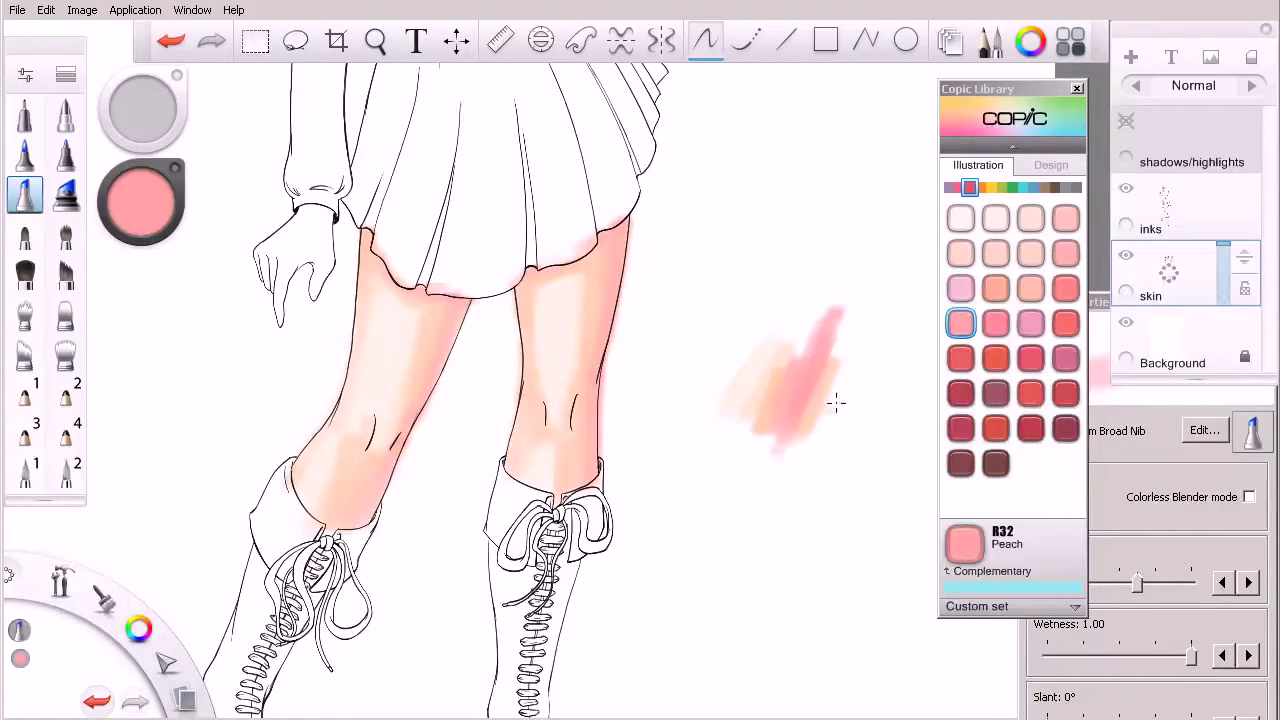
click(1032, 288)
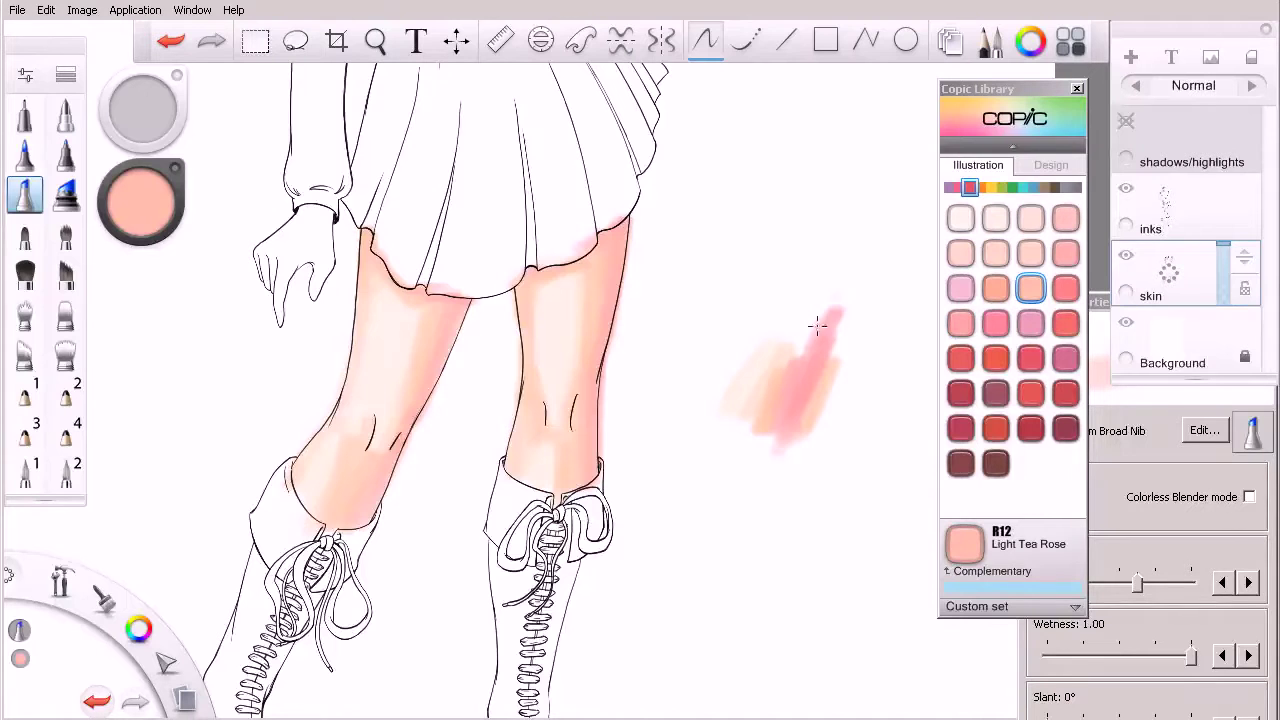
drag(803, 323, 793, 376)
- Deepen the outer edge of the right-hand leg with Flesh R02 and Rose Mist R83, and enable Colorless Blender mode
click(996, 288)
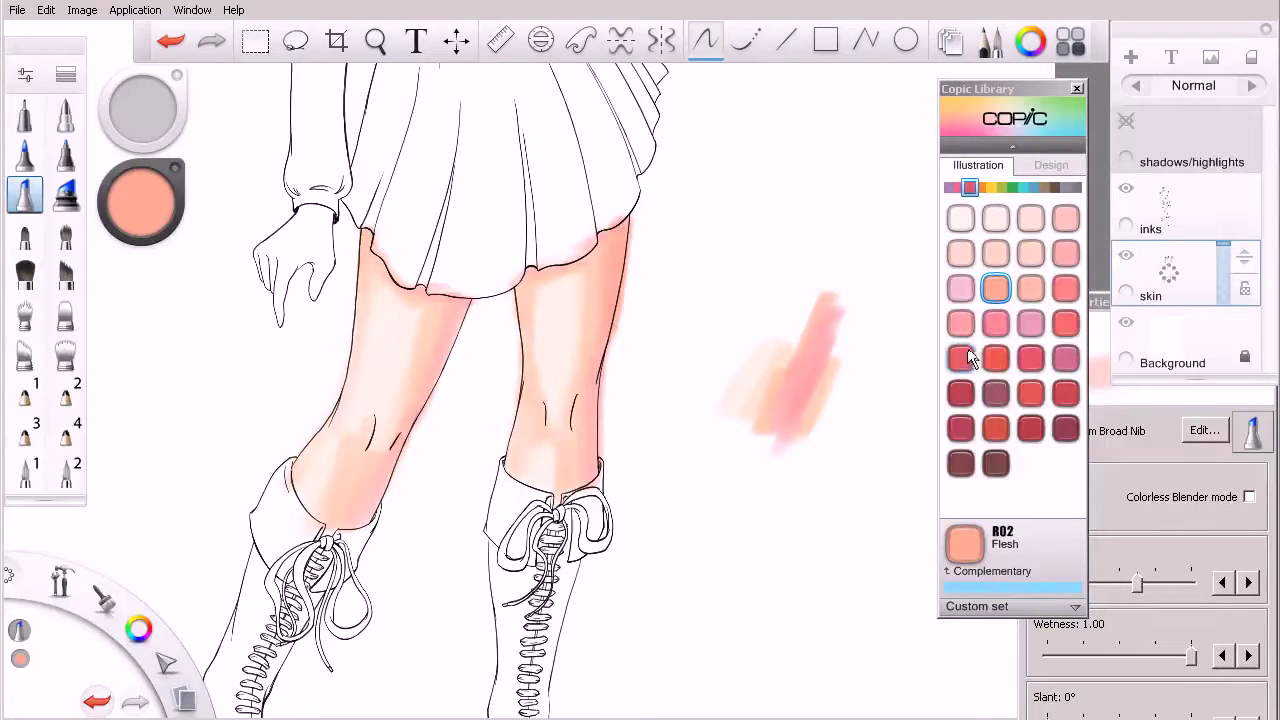
click(1031, 323)
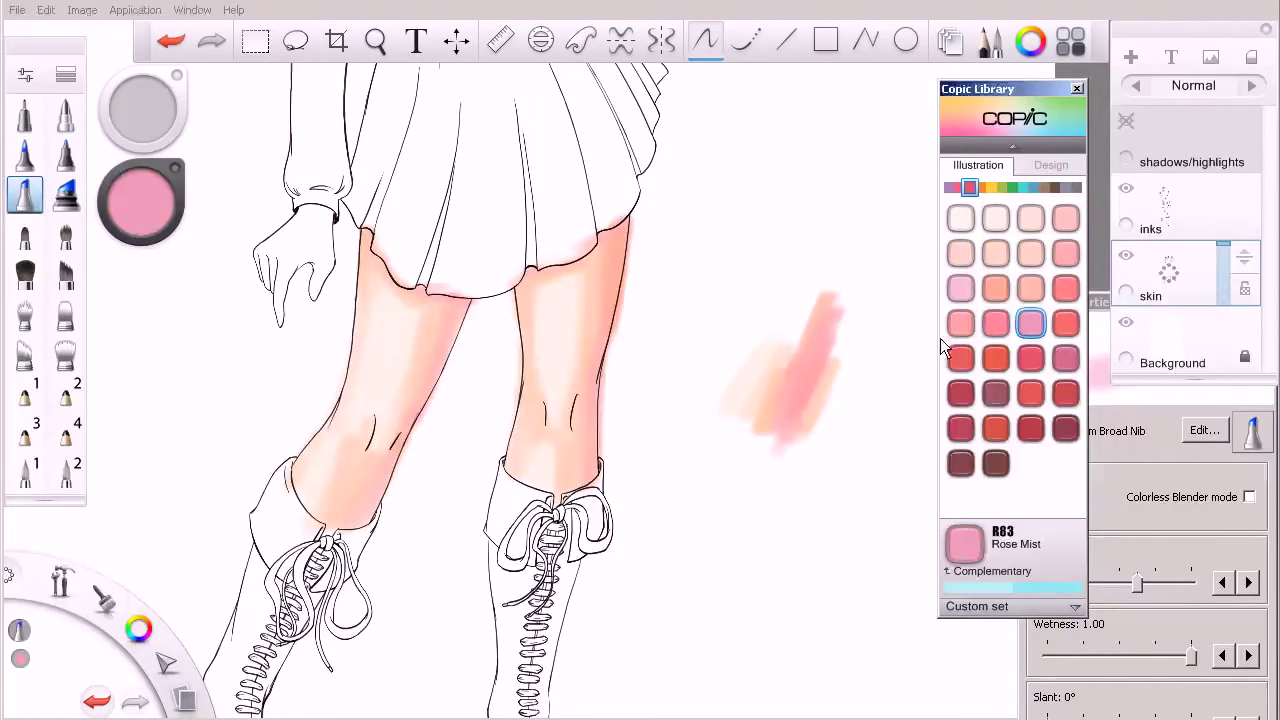
drag(617, 265, 593, 420)
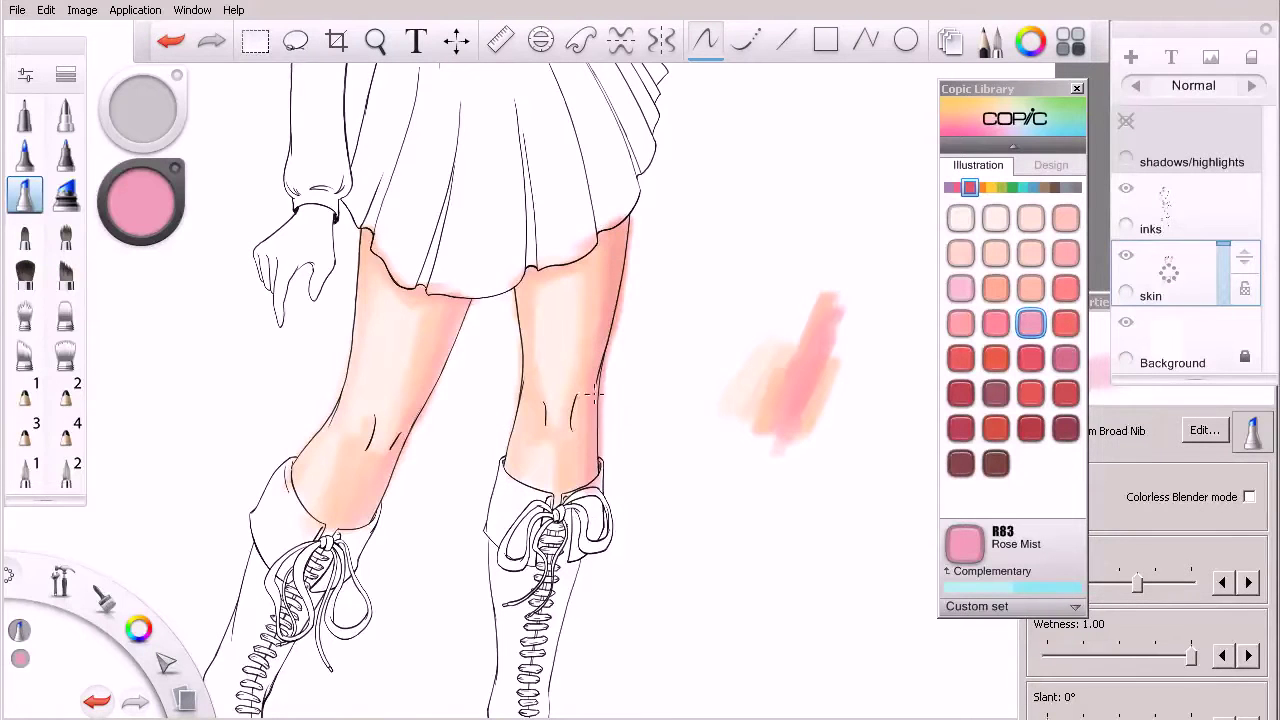
click(1249, 496)
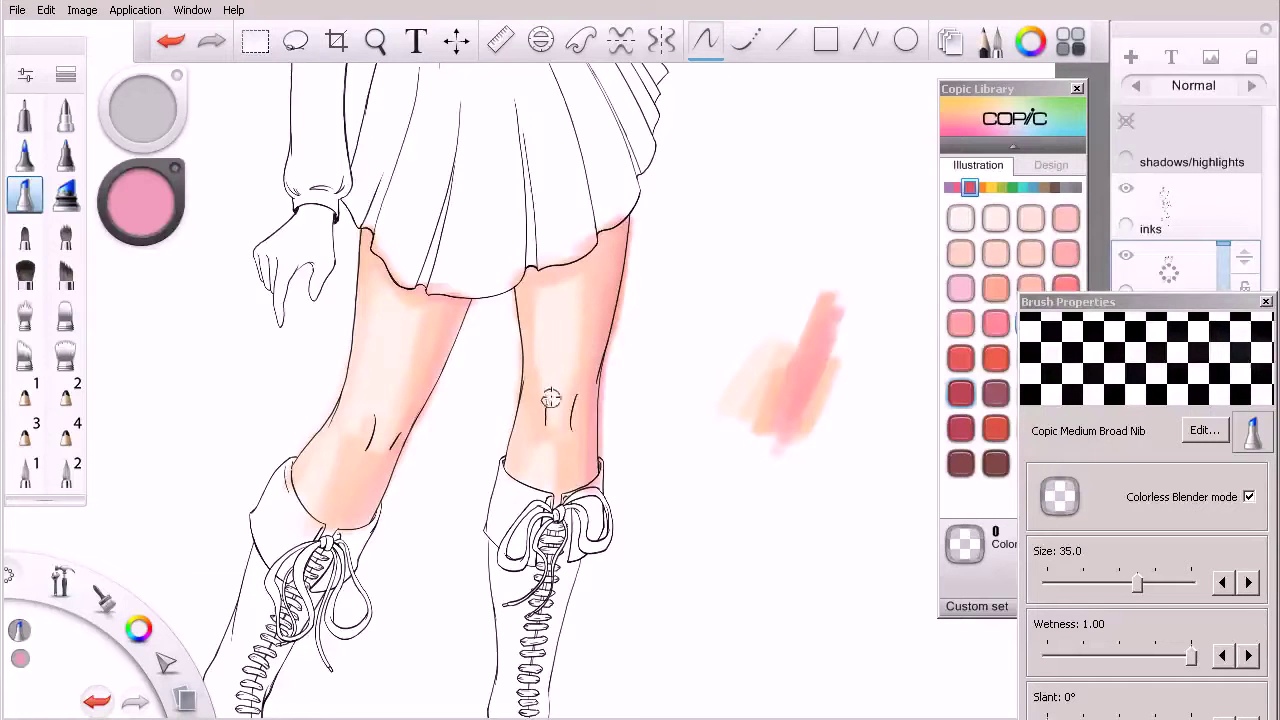
- Blend the skin tones on the right-hand leg around the knee with the Colorless Blender at size 35, undoing unwanted strokes
key(ctrl+z)
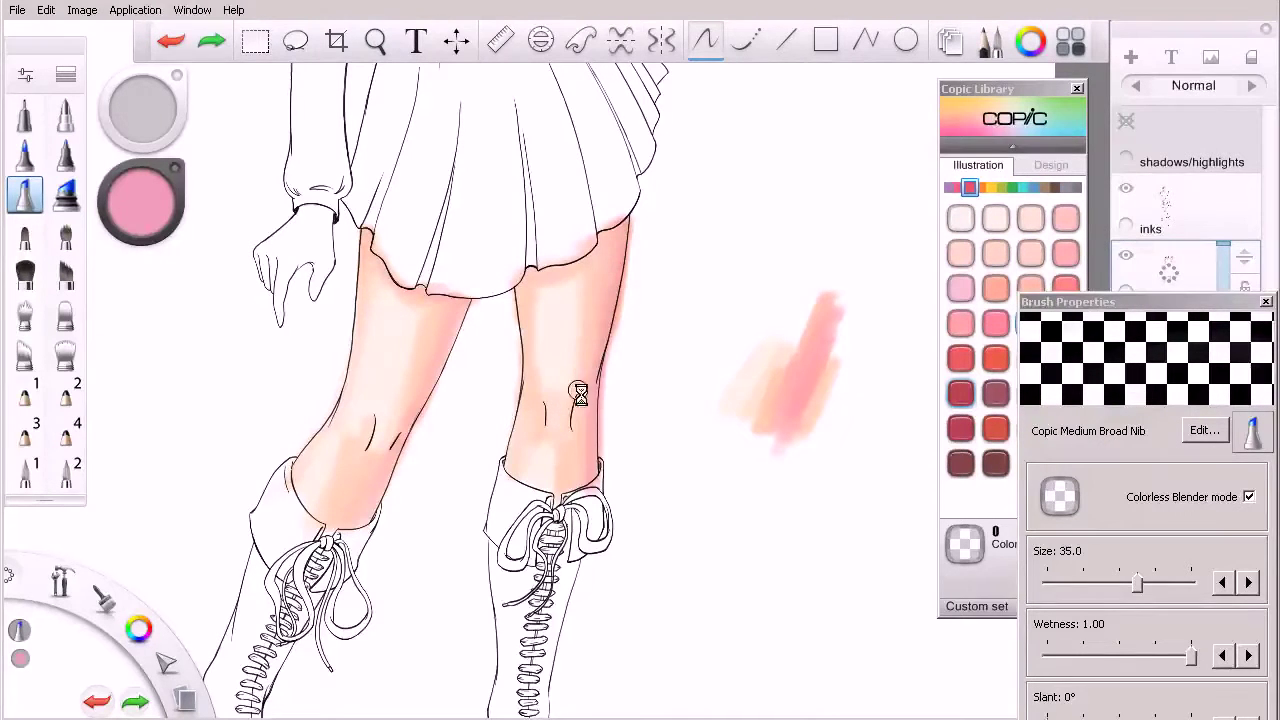
drag(588, 338, 569, 412)
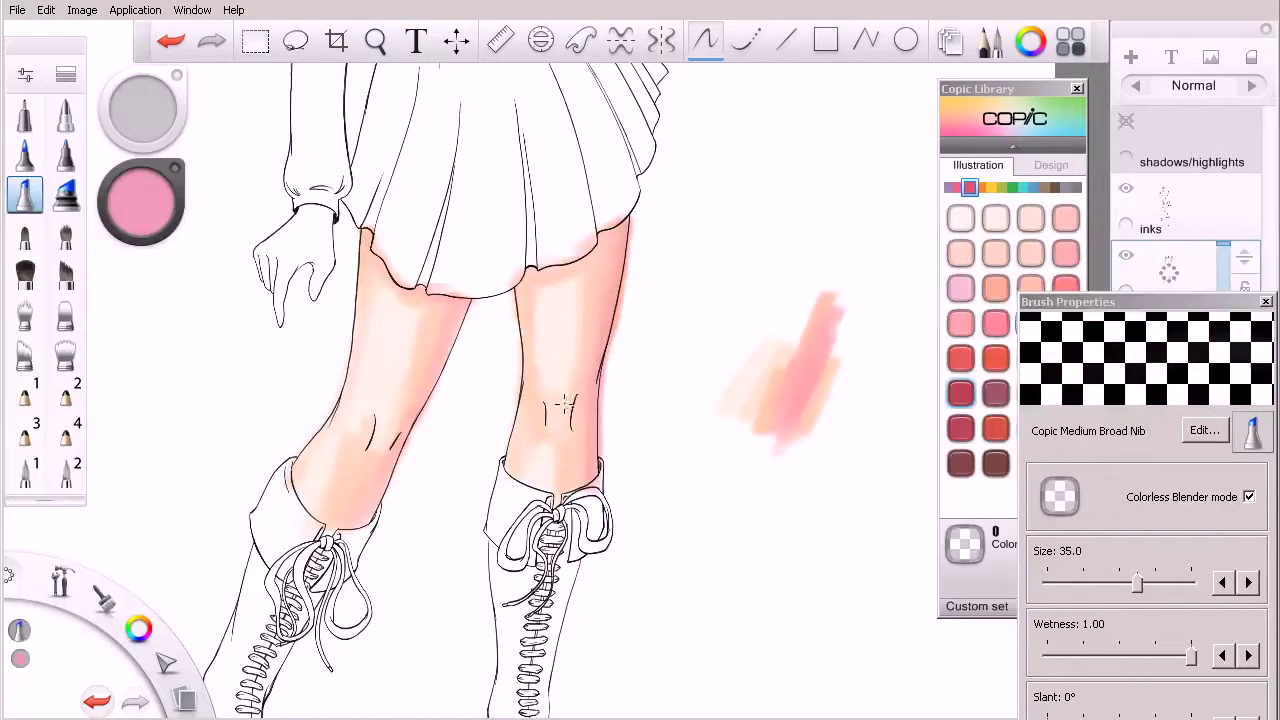
key(ctrl+z)
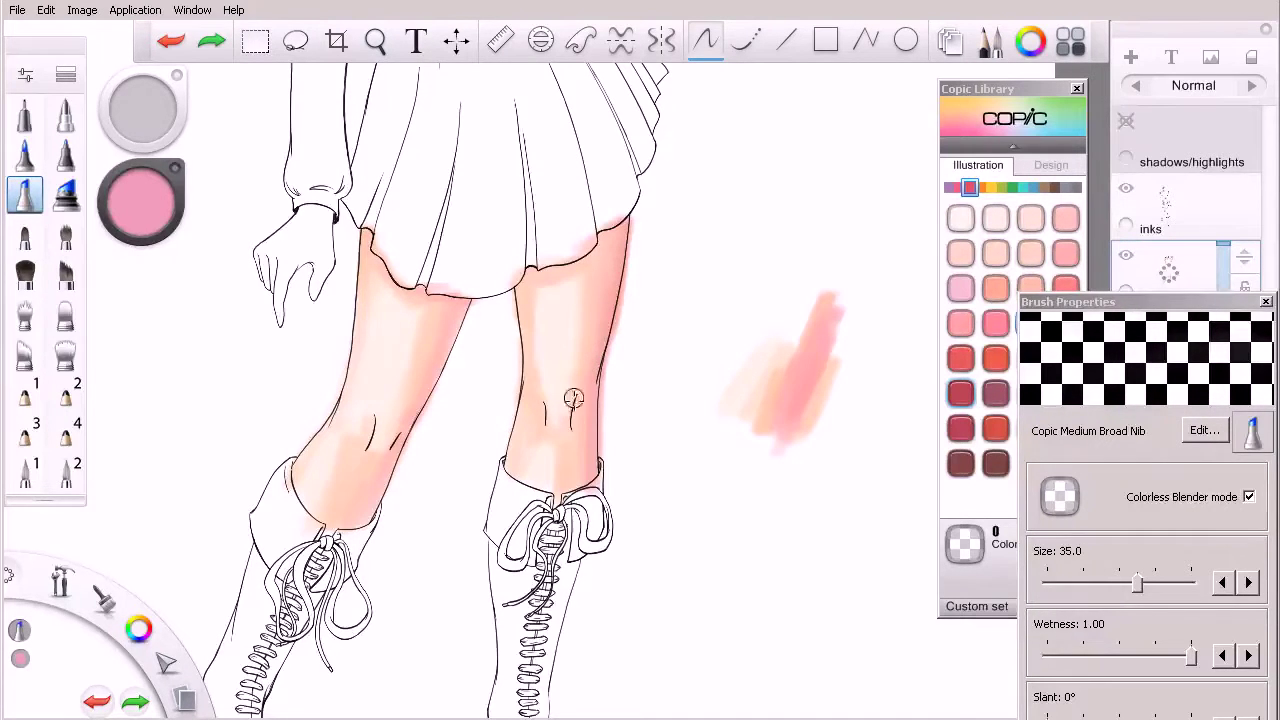
drag(554, 454, 582, 420)
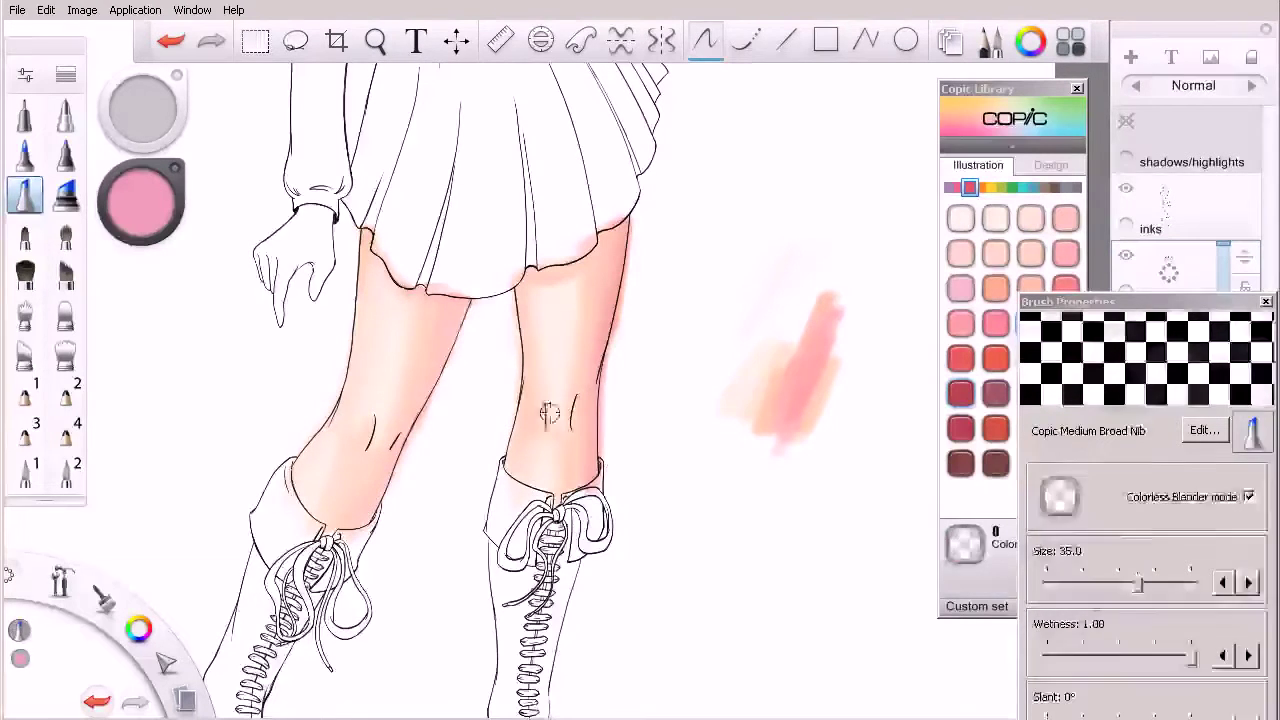
- Erase the stray colour along the left-hand leg's inner outline and the right-hand leg's outer outline with the Pressure Sensitive Eraser
key(e)
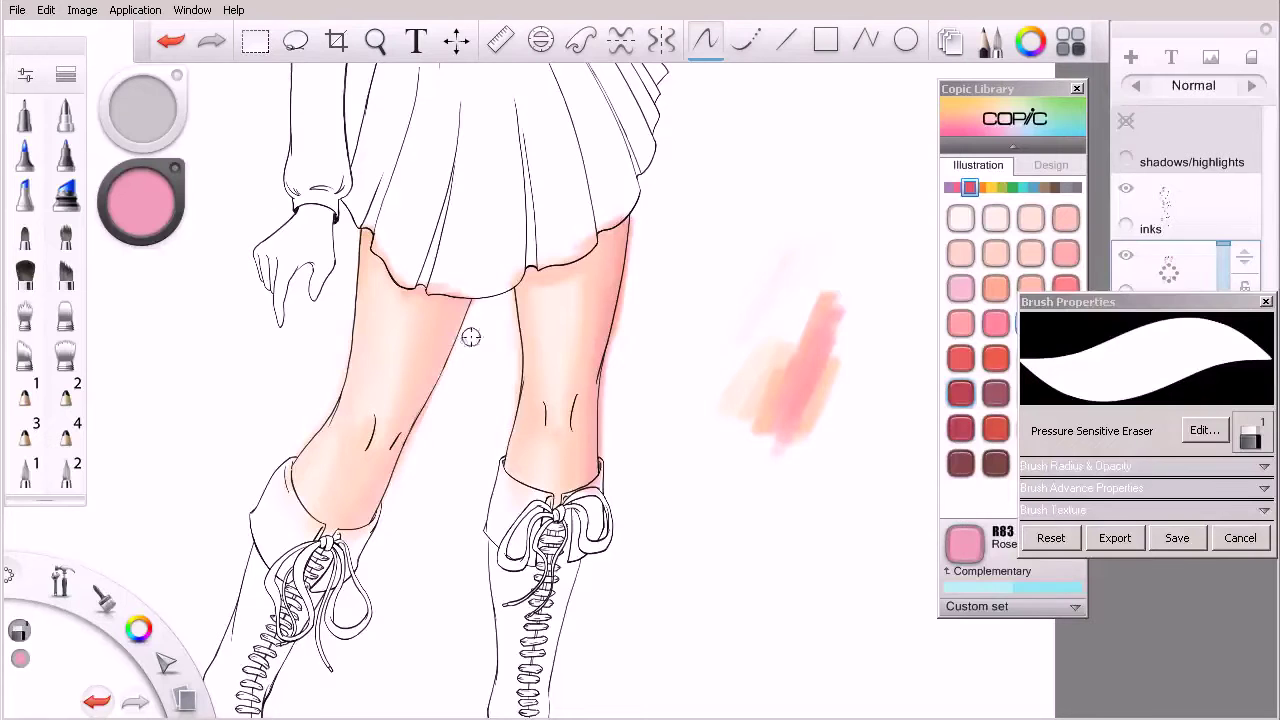
drag(443, 383, 391, 507)
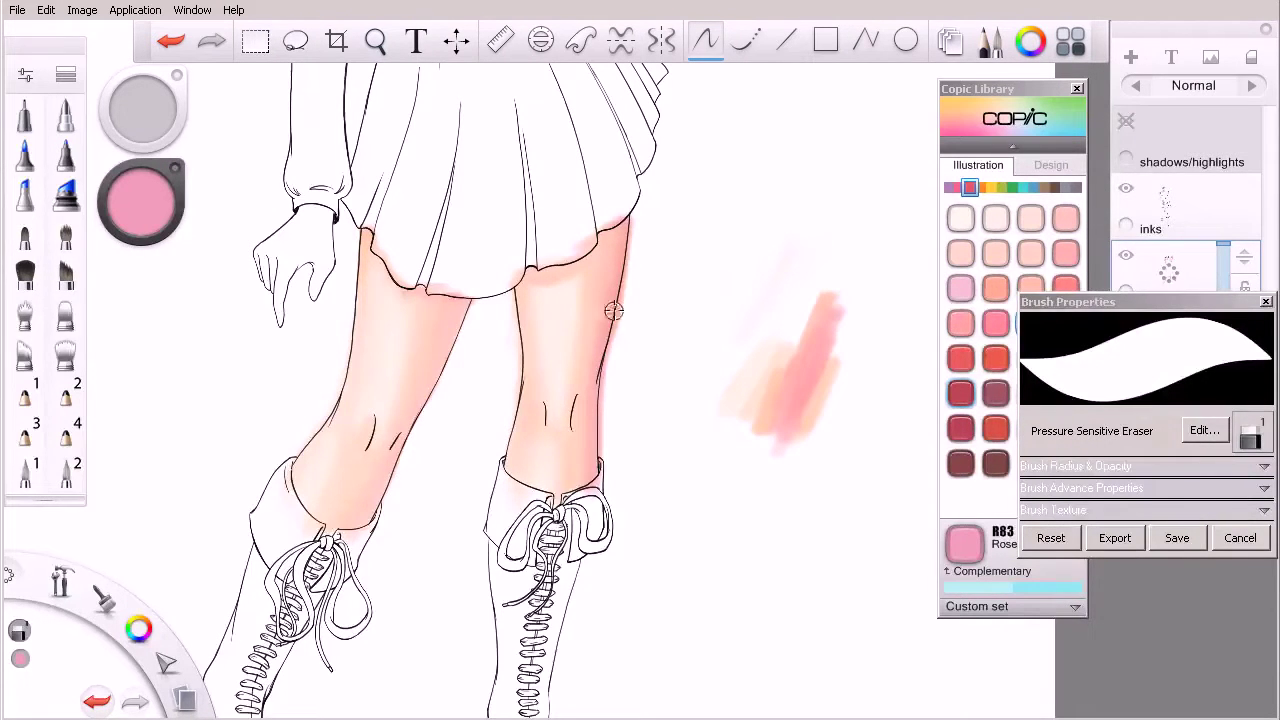
drag(634, 208, 603, 410)
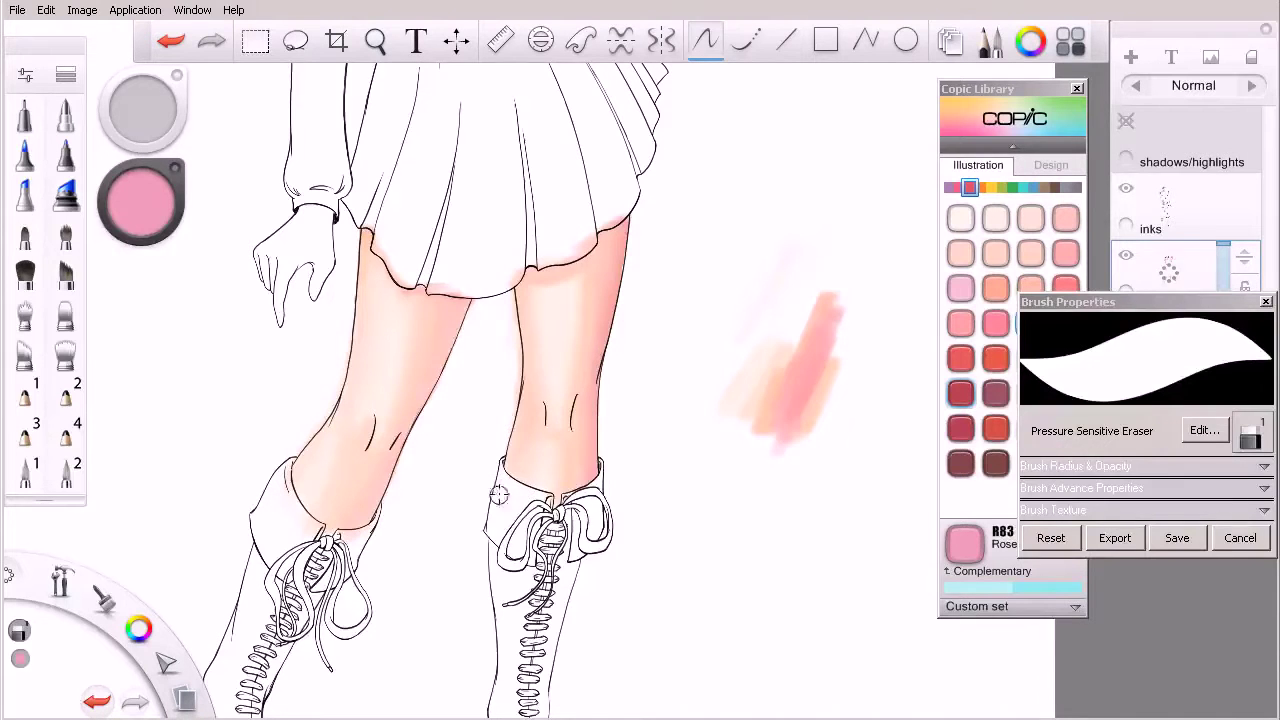
- Reposition the Copic Library and Brush Properties windows, and return to the Copic Medium Broad Nib with Colorless Blender mode off
key(space)
mouse_move(670, 378)
mouse_down()
mouse_move(527, 430)
mouse_move(541, 443)
mouse_move(537, 549)
mouse_move(523, 500)
mouse_move(660, 502)
mouse_up()
drag(1038, 112, 1008, 104)
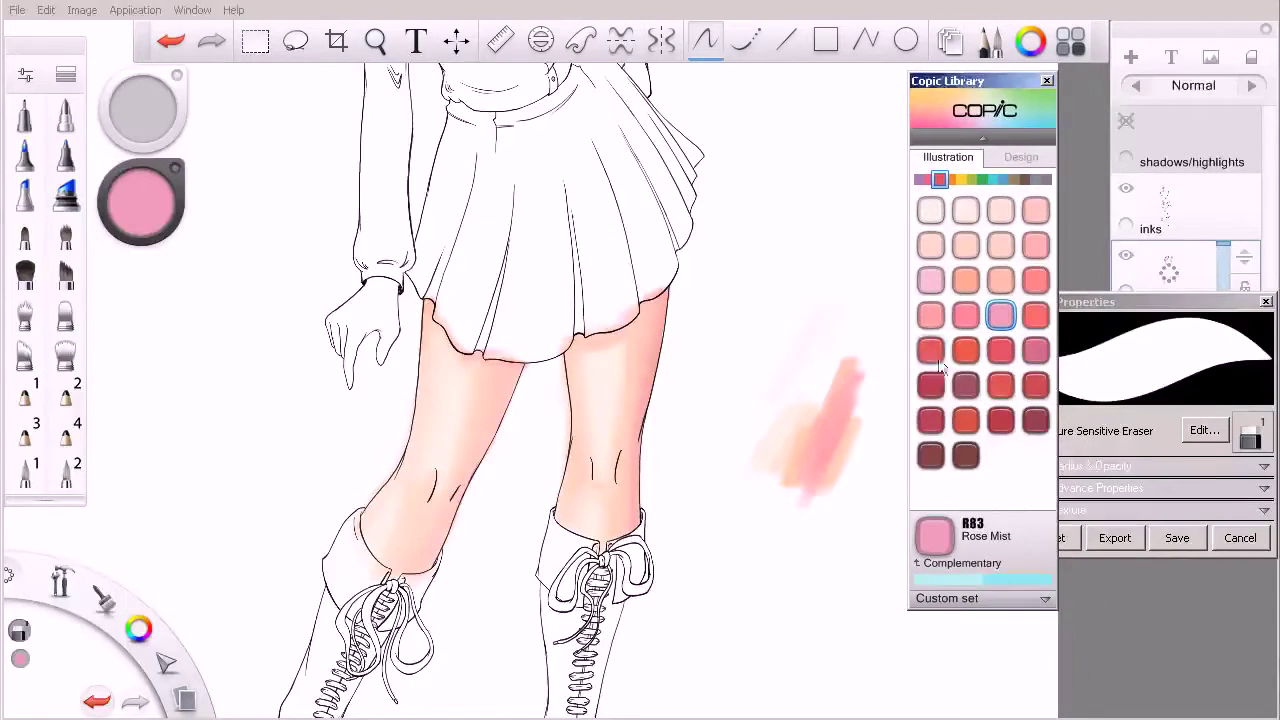
click(25, 195)
click(1249, 497)
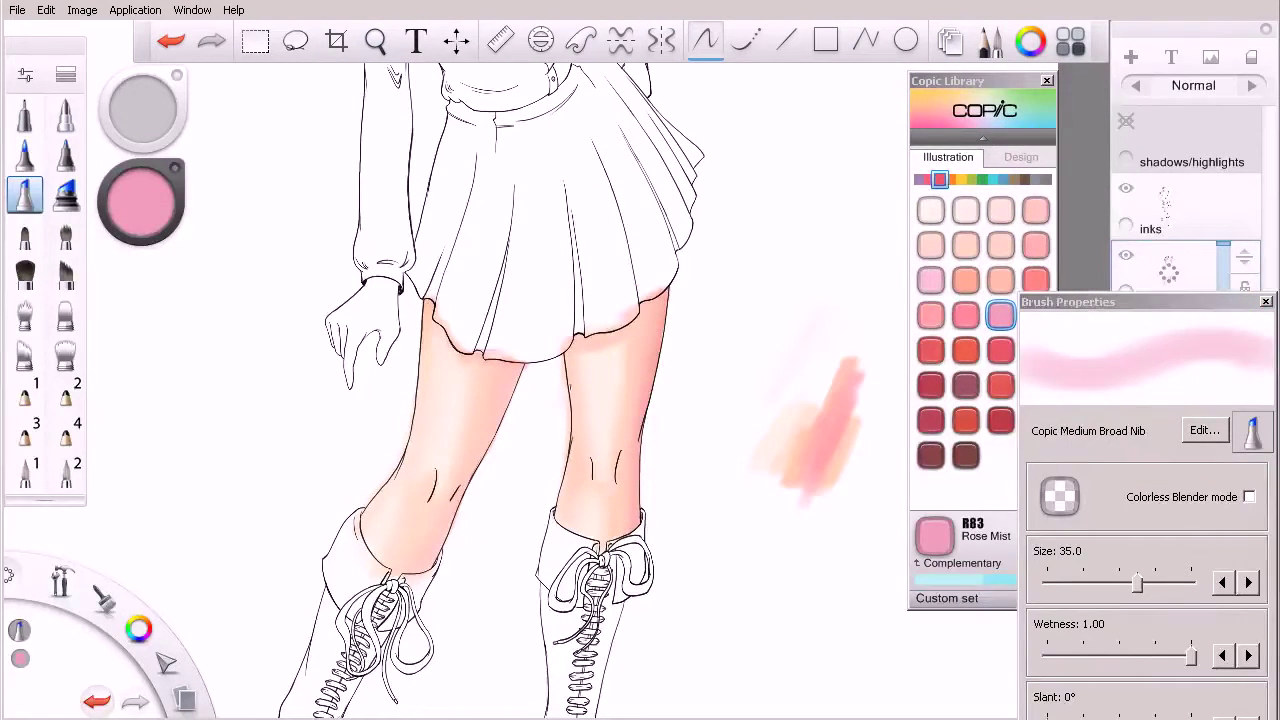
drag(1088, 305, 1076, 218)
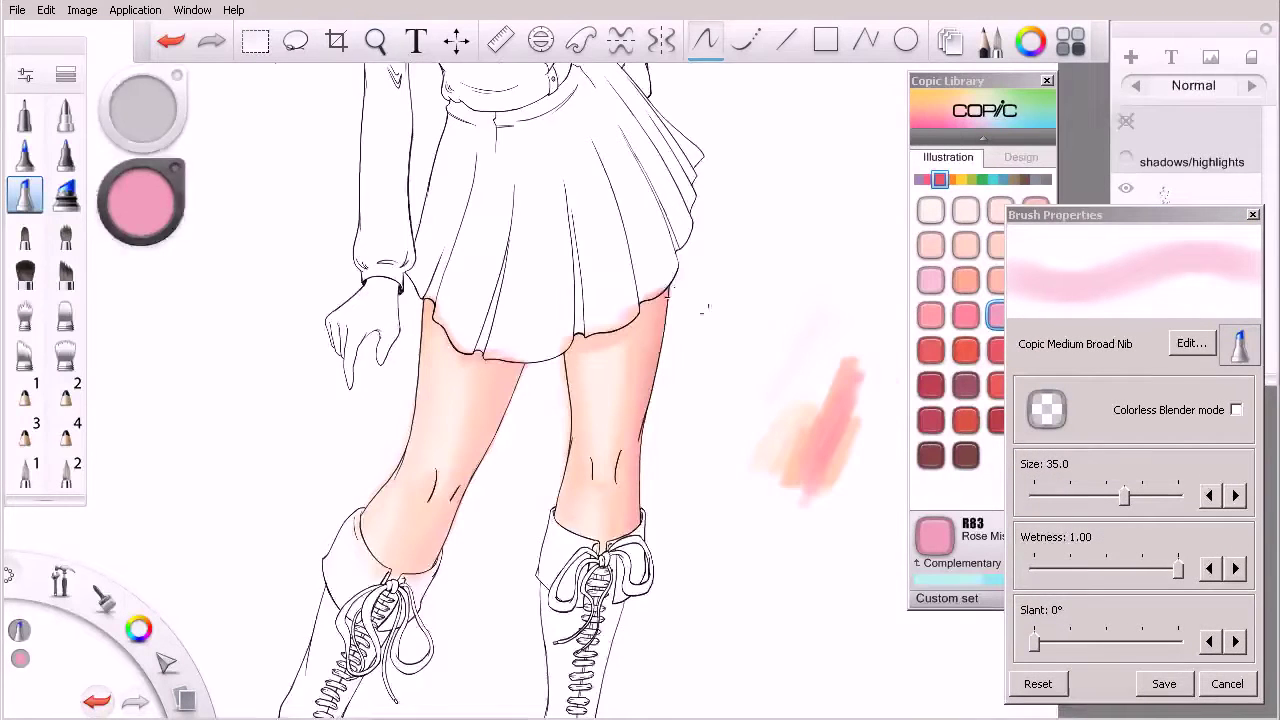
- Shade the inner edge of the left-hand leg from the thigh past the knee with Rose Mist R83
scroll(740, 335, up, 1)
drag(457, 416, 420, 497)
drag(458, 372, 403, 525)
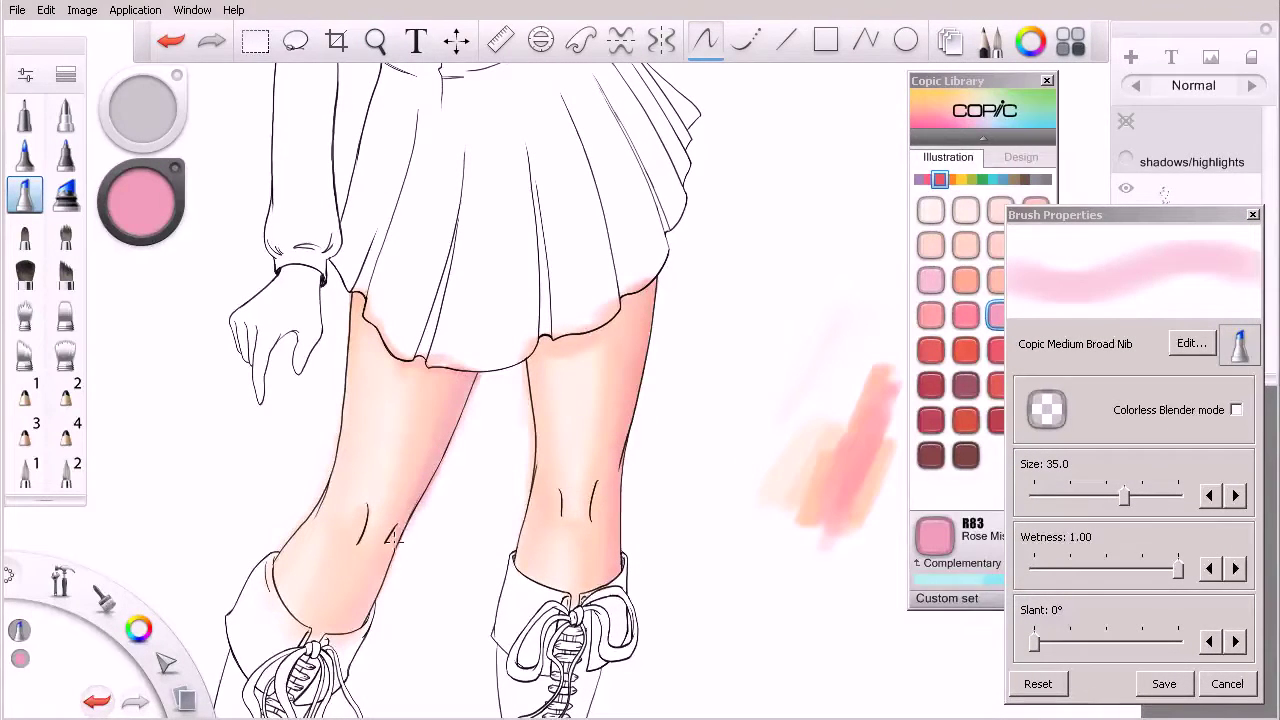
- Compare the leg shading with the shadows/highlights layer, hide that layer again, and undo the last Rose Mist strokes on the left-hand leg
click(1126, 121)
key(space)
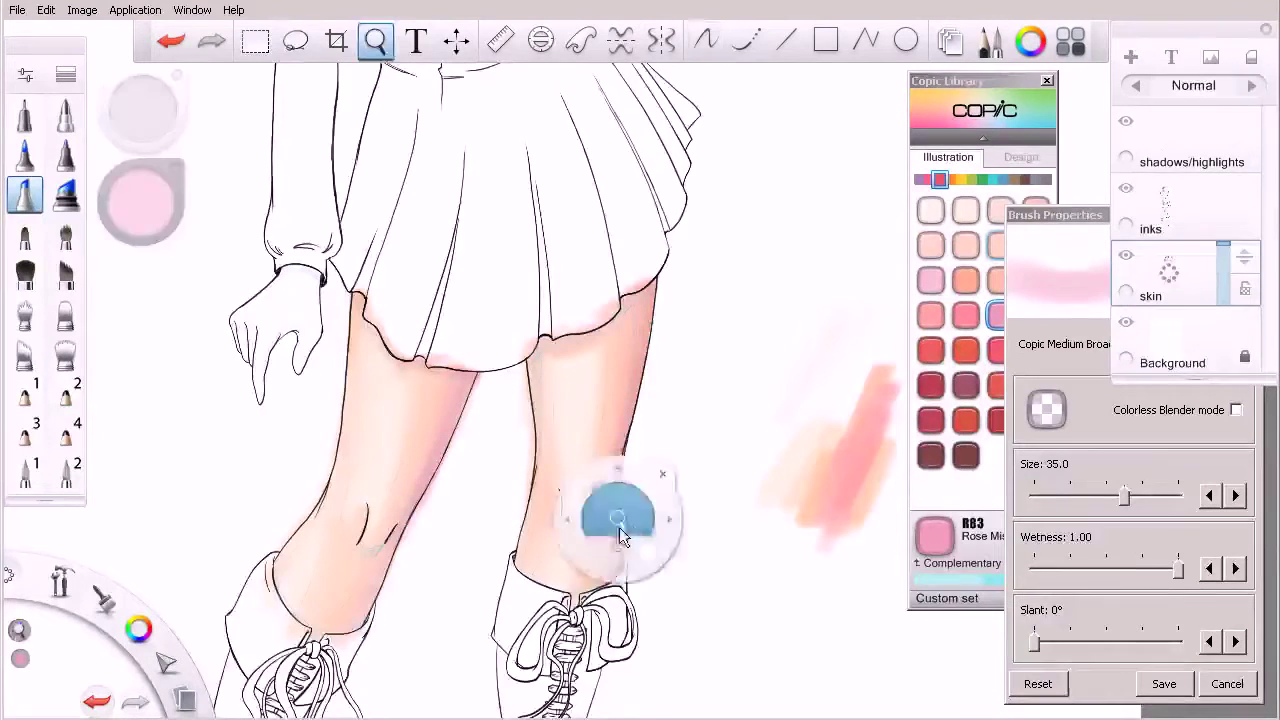
drag(665, 549, 729, 463)
mouse_move(457, 451)
mouse_down()
mouse_move(414, 533)
mouse_move(452, 461)
mouse_up()
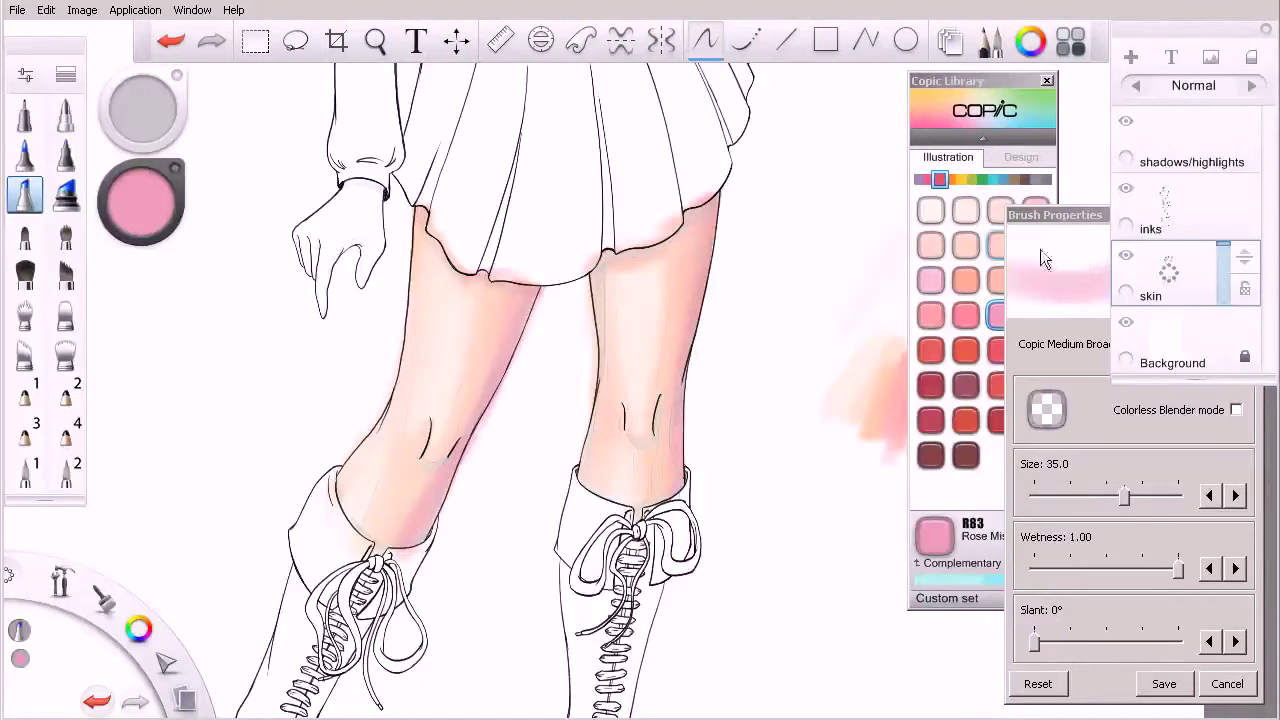
click(1126, 121)
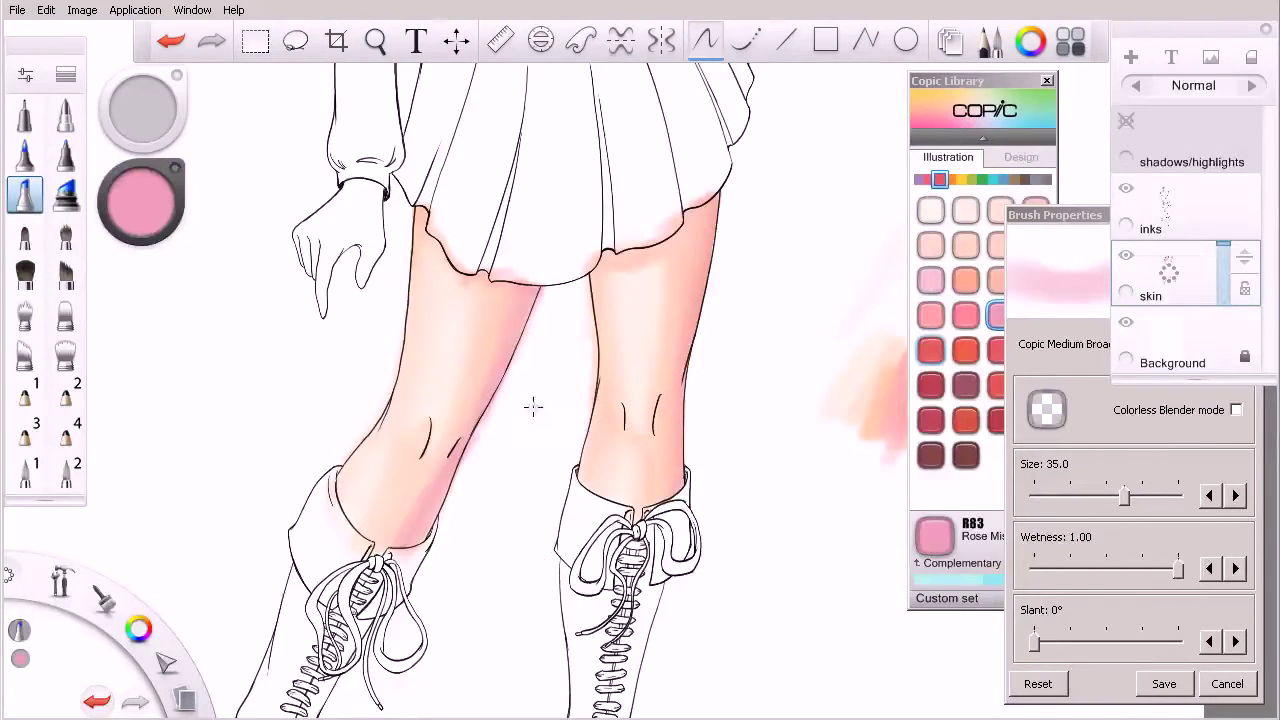
key(ctrl+z)
key(ctrl+z)
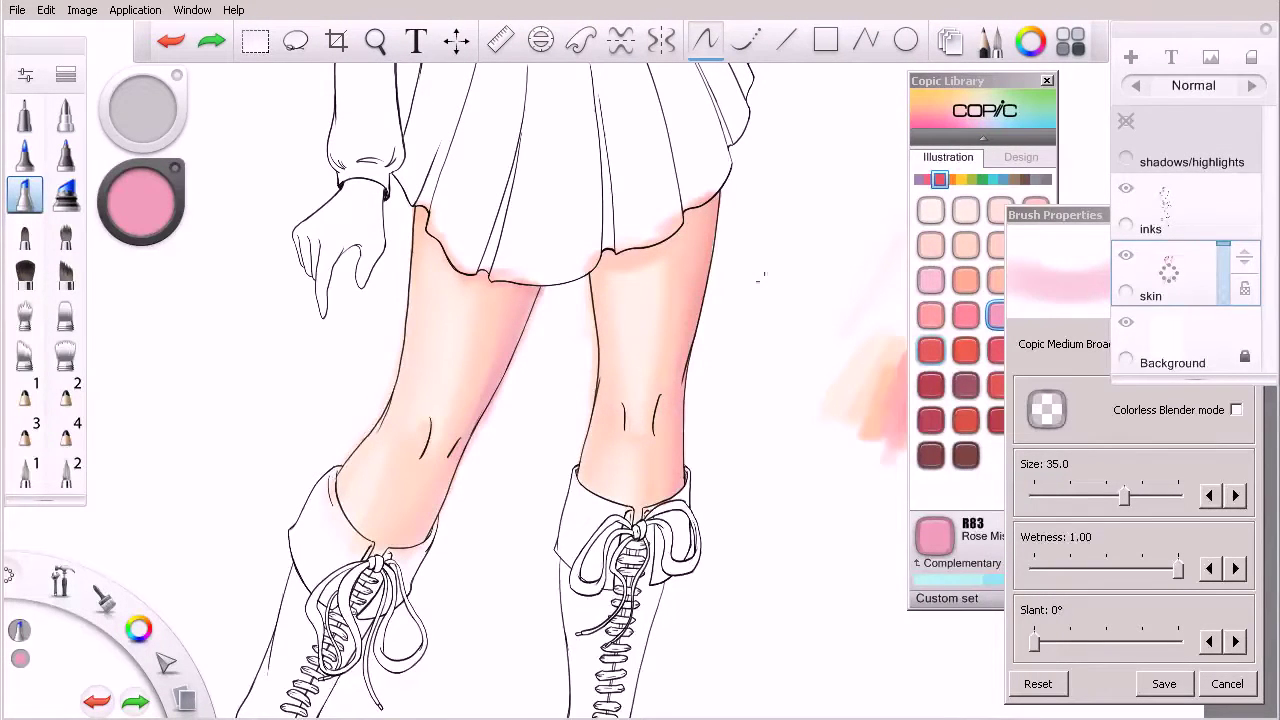
- Deepen the inner edge of the left-hand leg from the thigh down to the boot with Peach R32
mouse_move(528, 300)
mouse_down()
mouse_move(474, 432)
mouse_move(430, 478)
mouse_move(410, 537)
mouse_up()
click(945, 349)
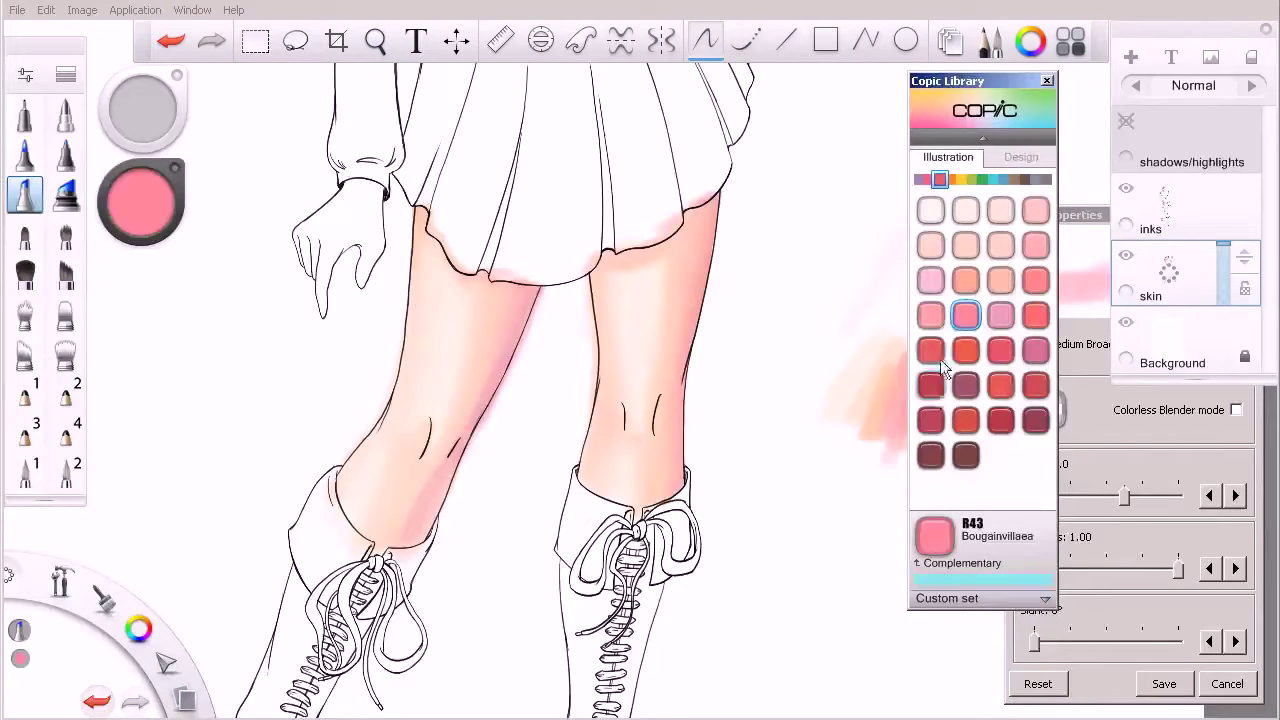
click(930, 315)
key(ctrl+z)
drag(515, 284, 510, 318)
drag(469, 429, 417, 544)
mouse_move(455, 468)
mouse_down()
mouse_move(424, 532)
mouse_move(450, 452)
mouse_move(388, 553)
mouse_up()
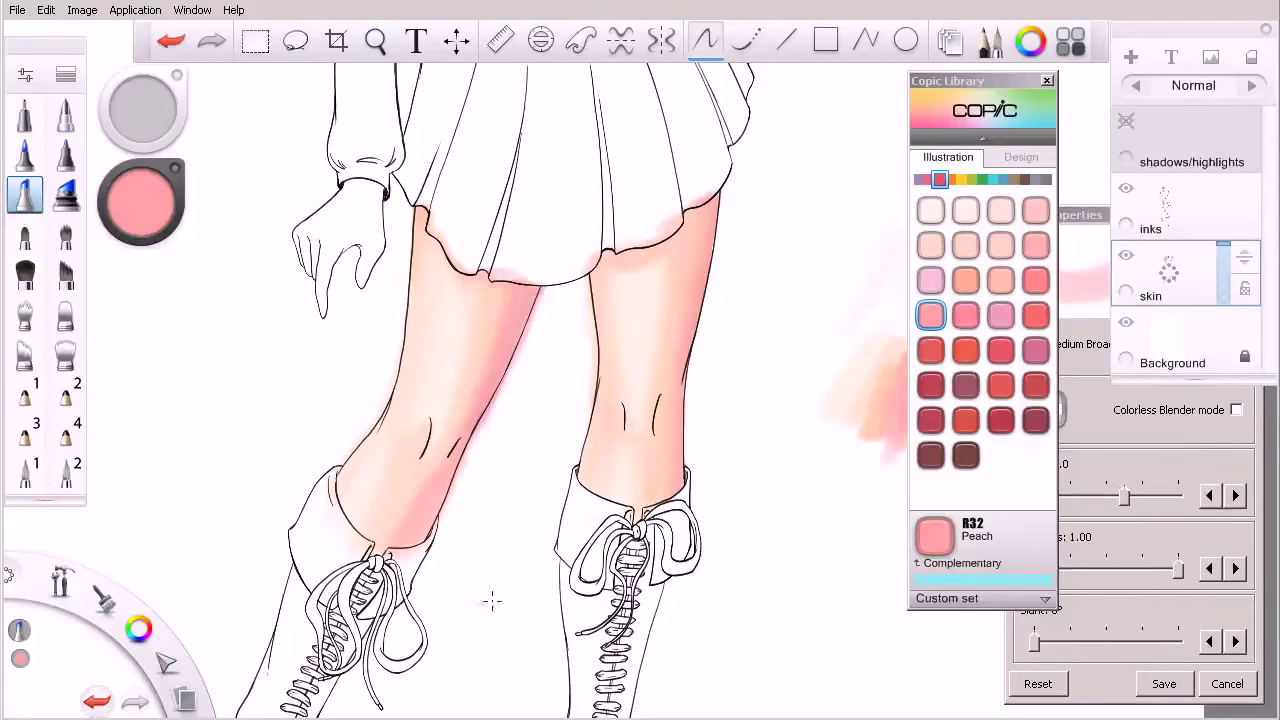
- Blend the left-hand leg's inner shading with the Colorless Blender, and erase the colour spilling over its inner outline
click(1233, 421)
click(1236, 410)
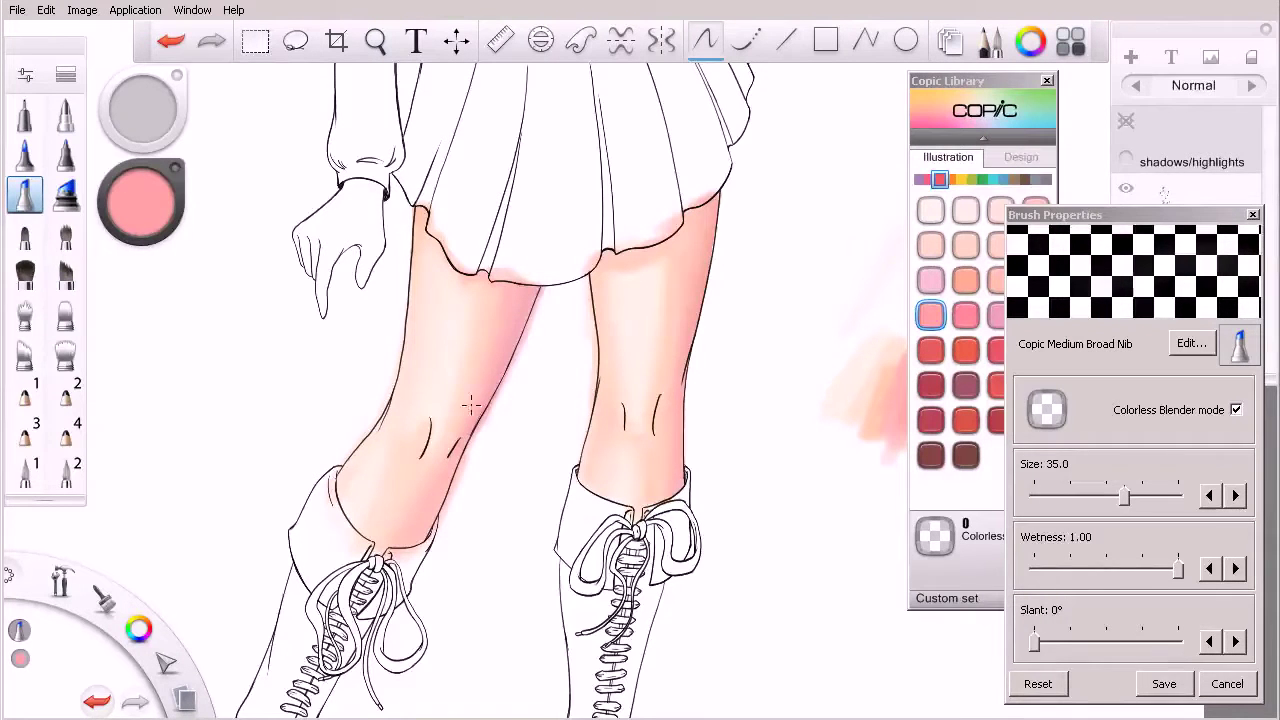
key(e)
mouse_move(546, 287)
mouse_down()
mouse_move(502, 398)
mouse_move(547, 279)
mouse_move(460, 482)
mouse_up()
mouse_move(520, 352)
mouse_down()
mouse_move(470, 457)
mouse_move(480, 449)
mouse_up()
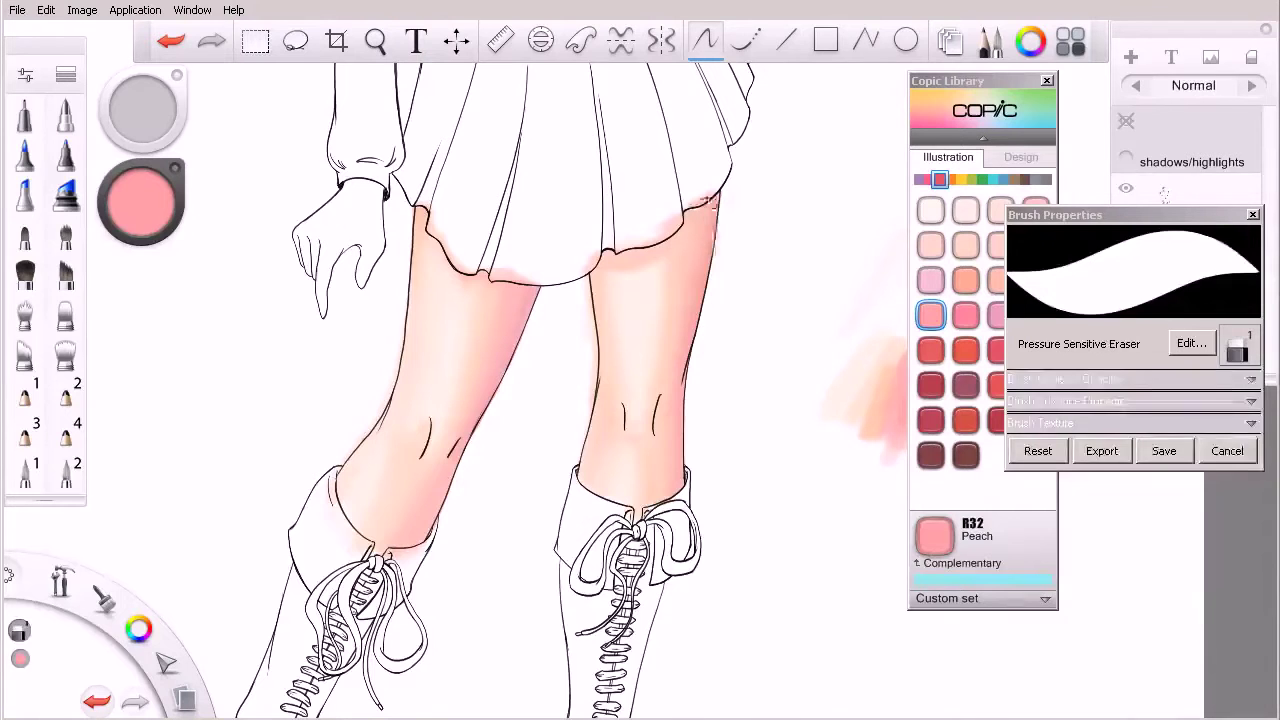
- Touch up the right-hand thigh below the skirt hem with Peach R32, and blend it in Colorless Blender mode
key(e)
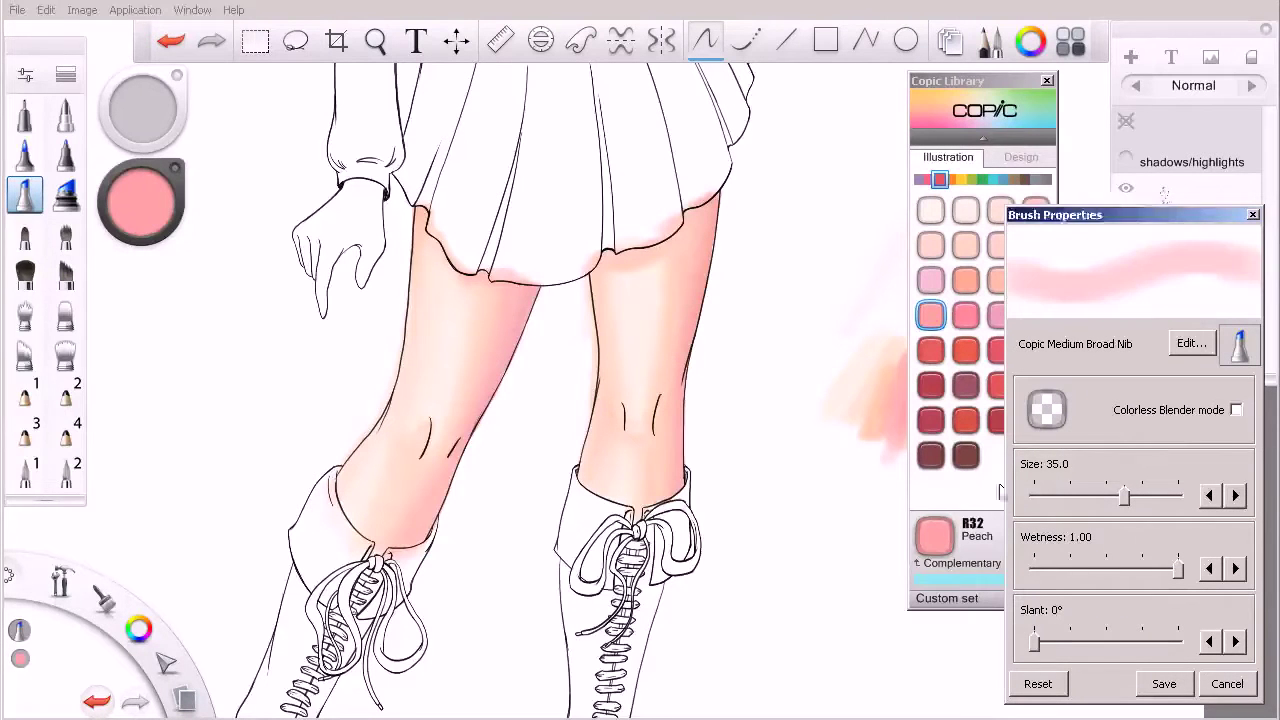
click(1146, 423)
click(1148, 421)
click(1154, 427)
click(1146, 419)
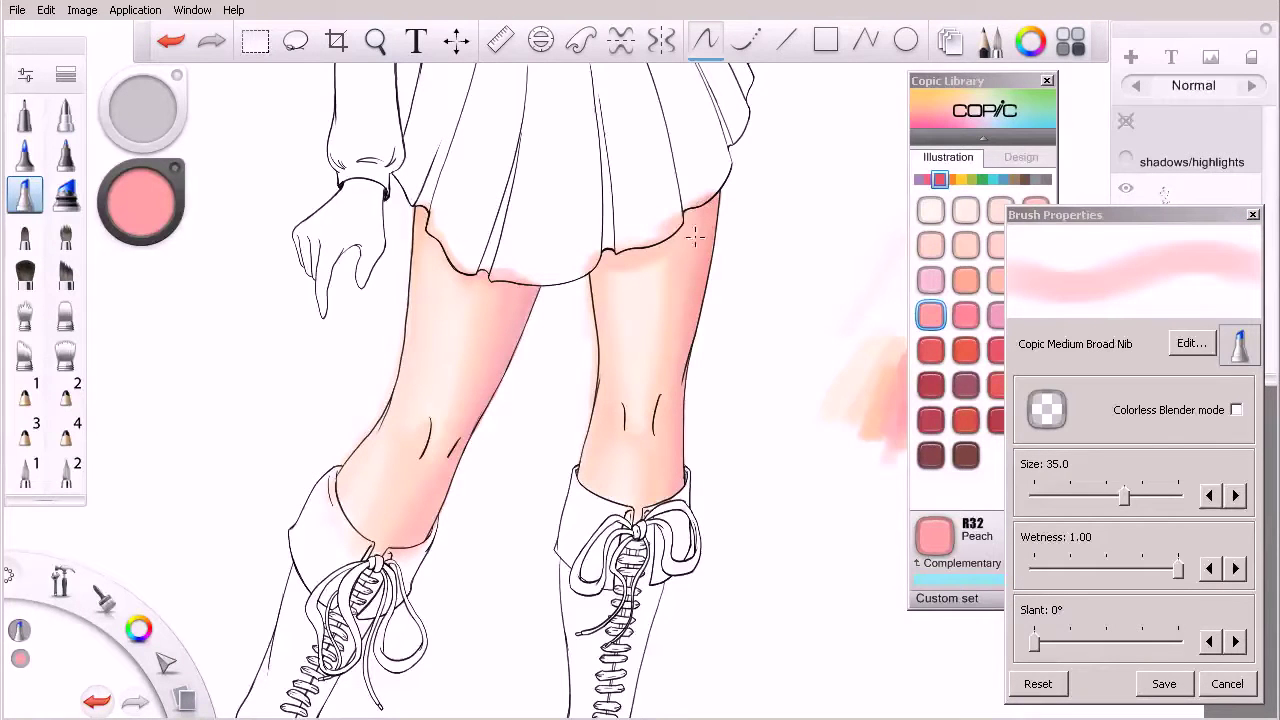
click(1179, 419)
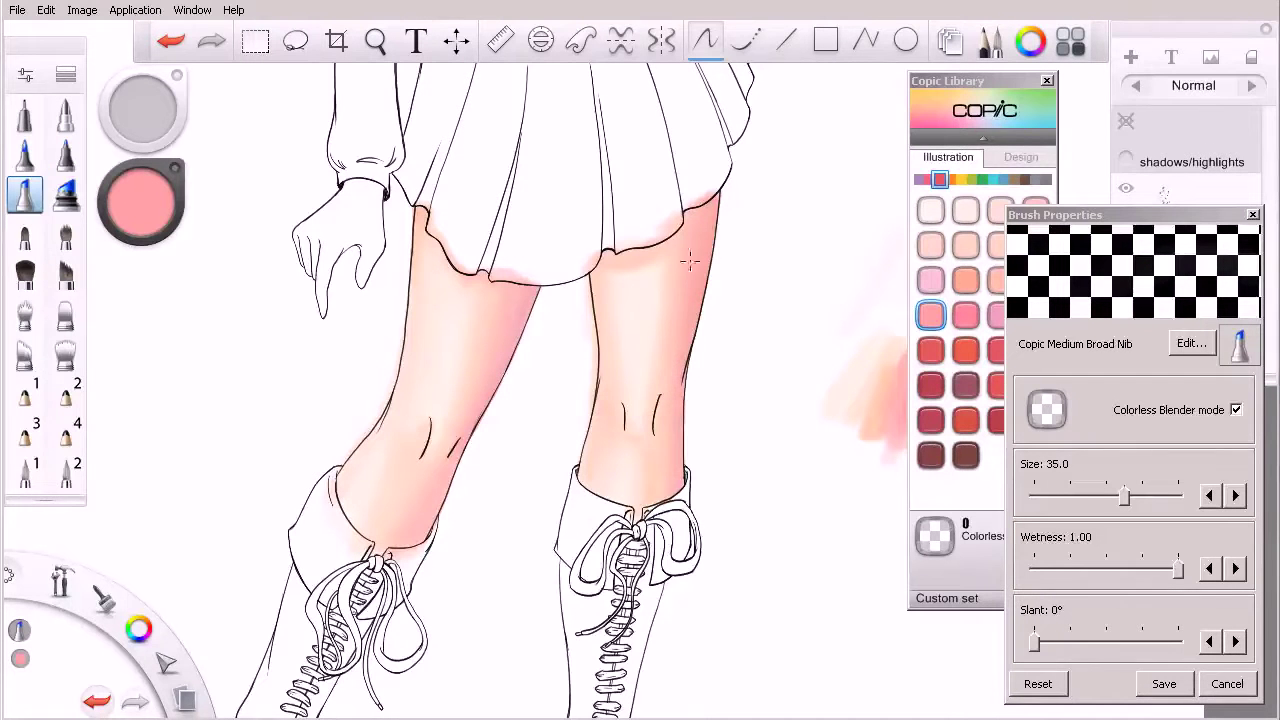
- Darken the inner edge of the left-hand thigh with Rose Mist R83, and soften it with the Colorless Blender
click(987, 348)
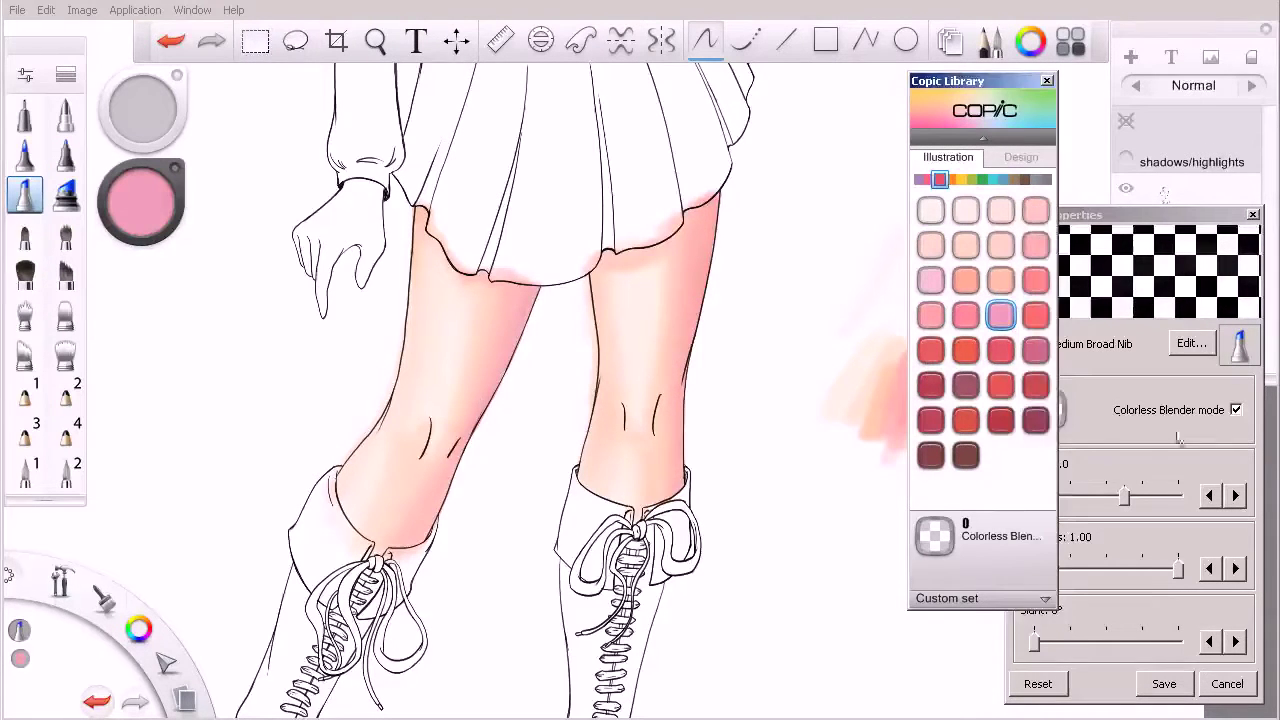
click(998, 315)
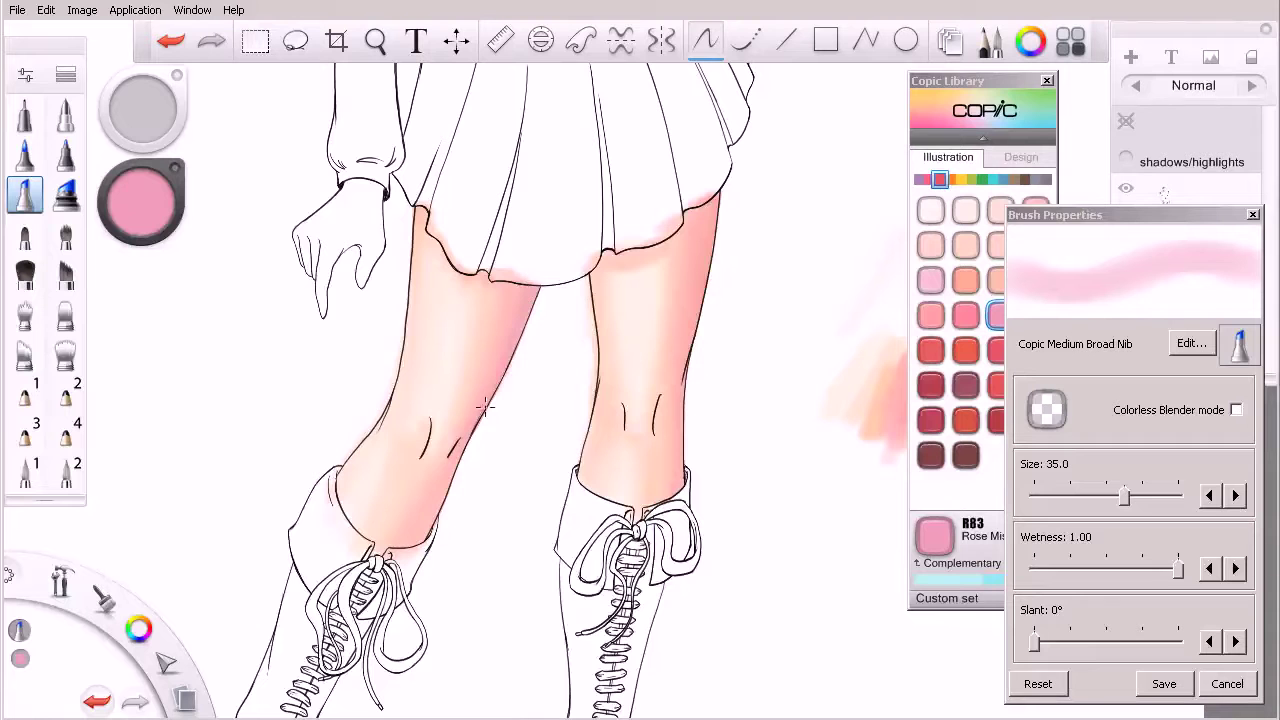
mouse_move(530, 289)
mouse_down()
mouse_move(470, 438)
mouse_move(532, 285)
mouse_up()
drag(494, 380, 527, 312)
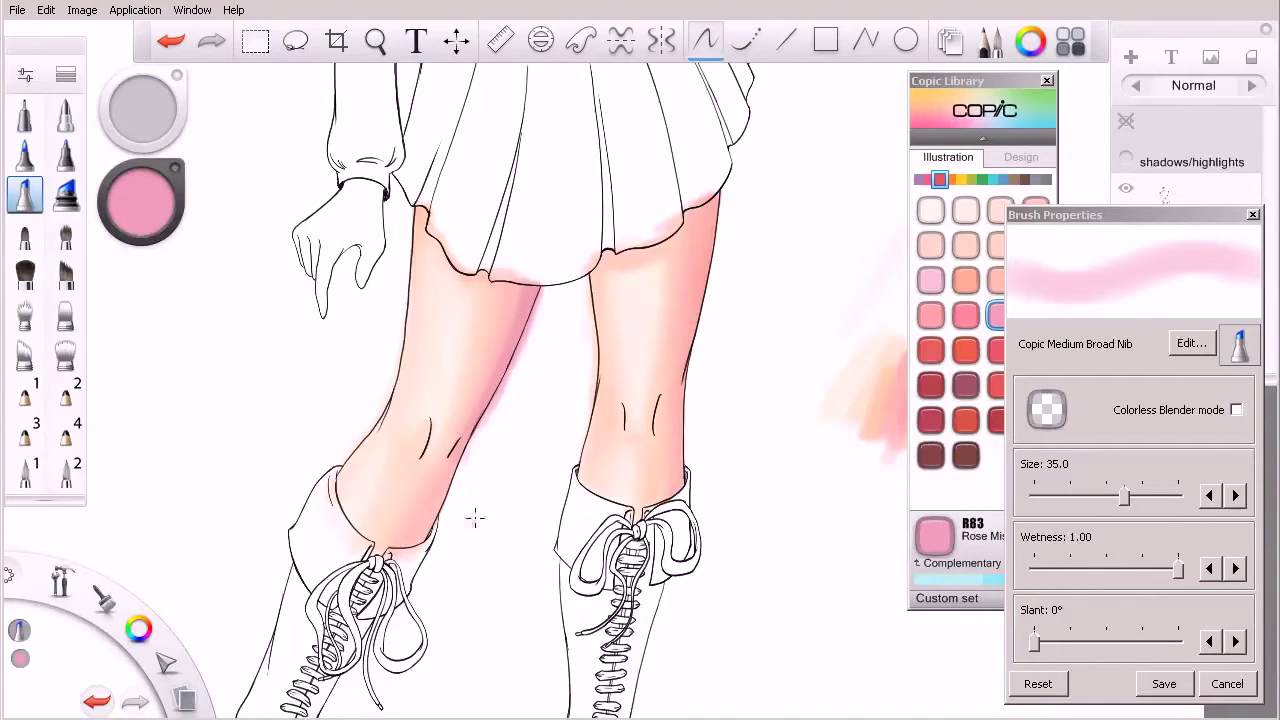
click(1204, 418)
mouse_move(512, 308)
mouse_down()
mouse_move(487, 372)
mouse_move(522, 284)
mouse_move(487, 385)
mouse_move(525, 290)
mouse_up()
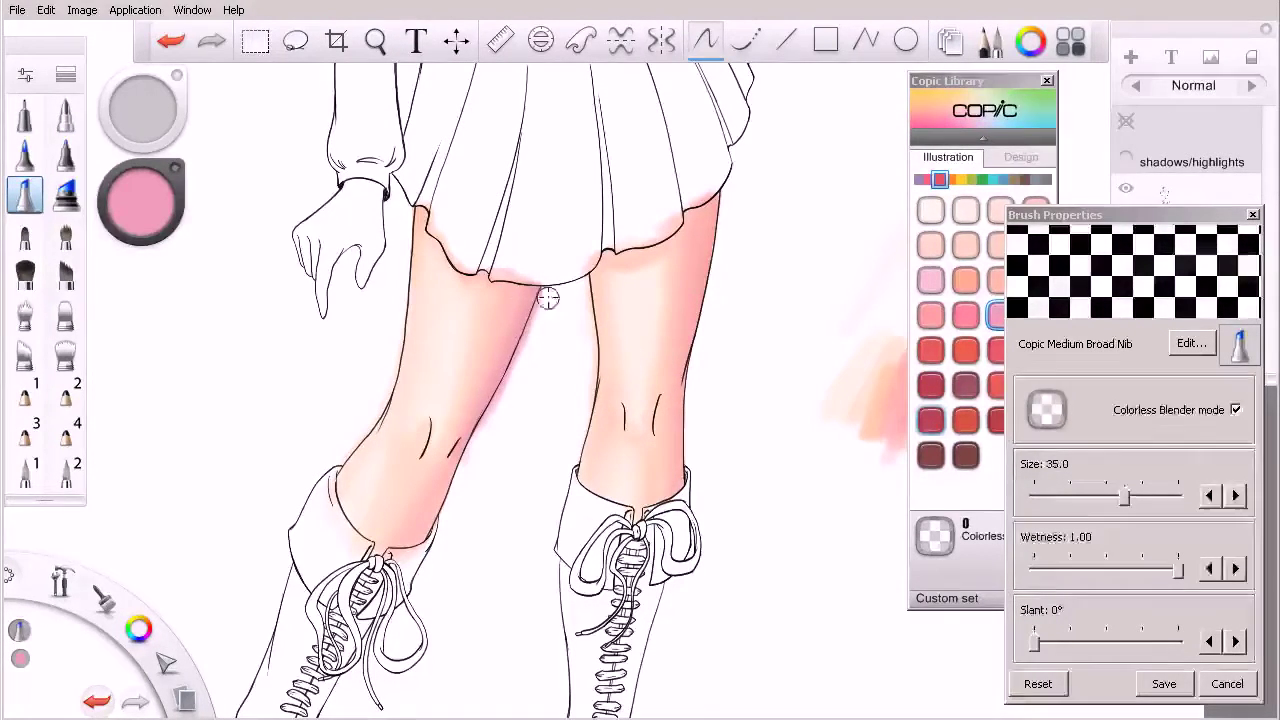
- Erase the Rose Mist colour outside the left-hand thigh's inner outline with the Pressure Sensitive Eraser
key(e)
drag(539, 309, 545, 289)
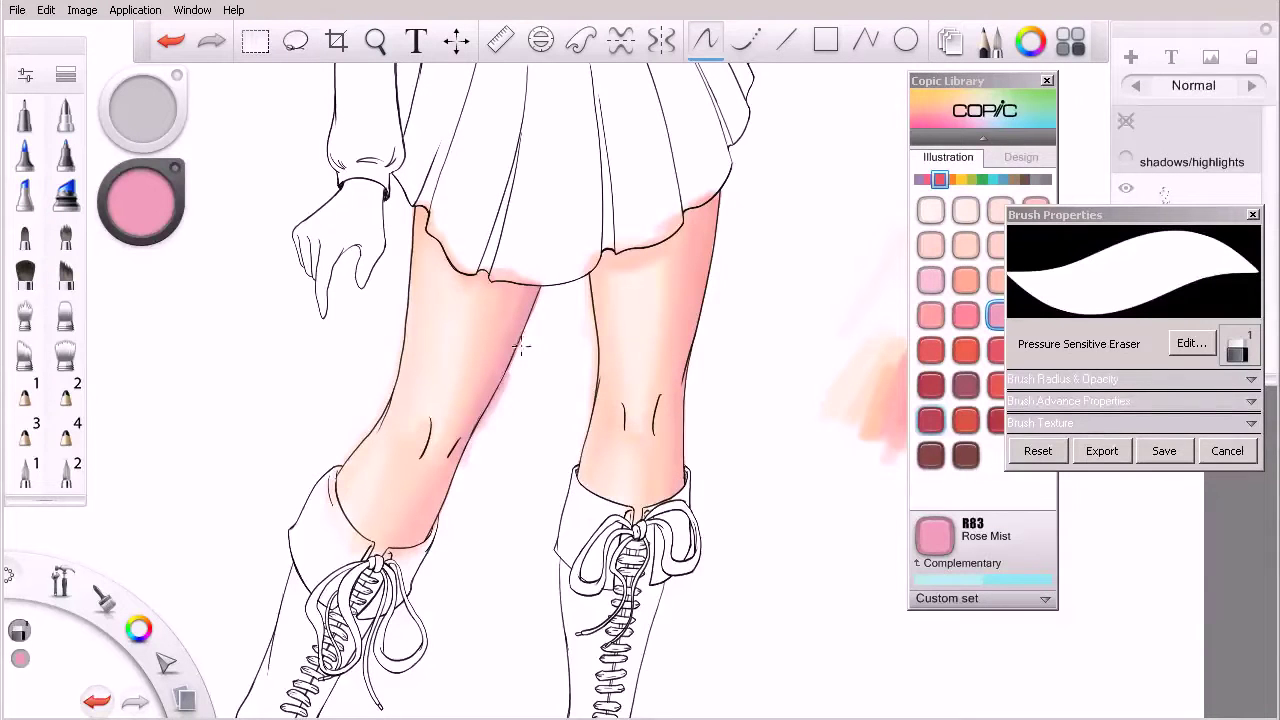
key(ctrl+z)
drag(511, 371, 535, 322)
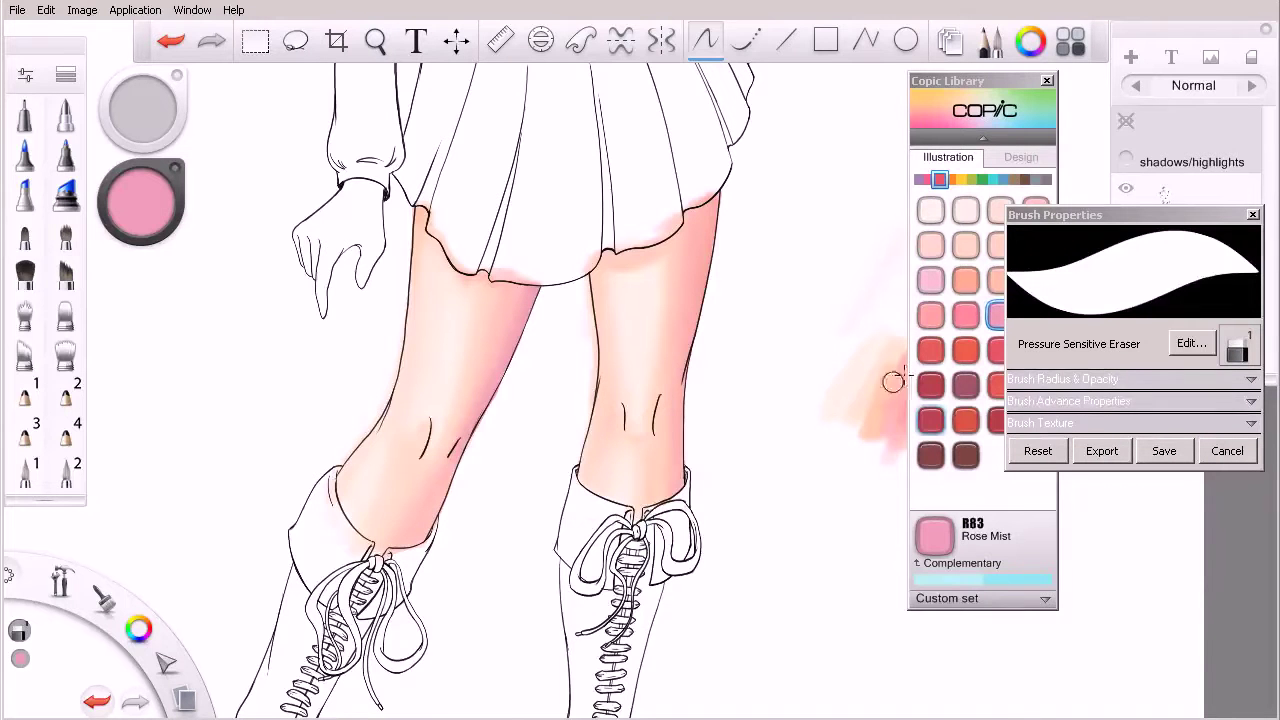
- Return to the Copic Medium Broad Nib in Rose Mist R83 with Colorless Blender mode off, and reduce its size to 10
click(991, 315)
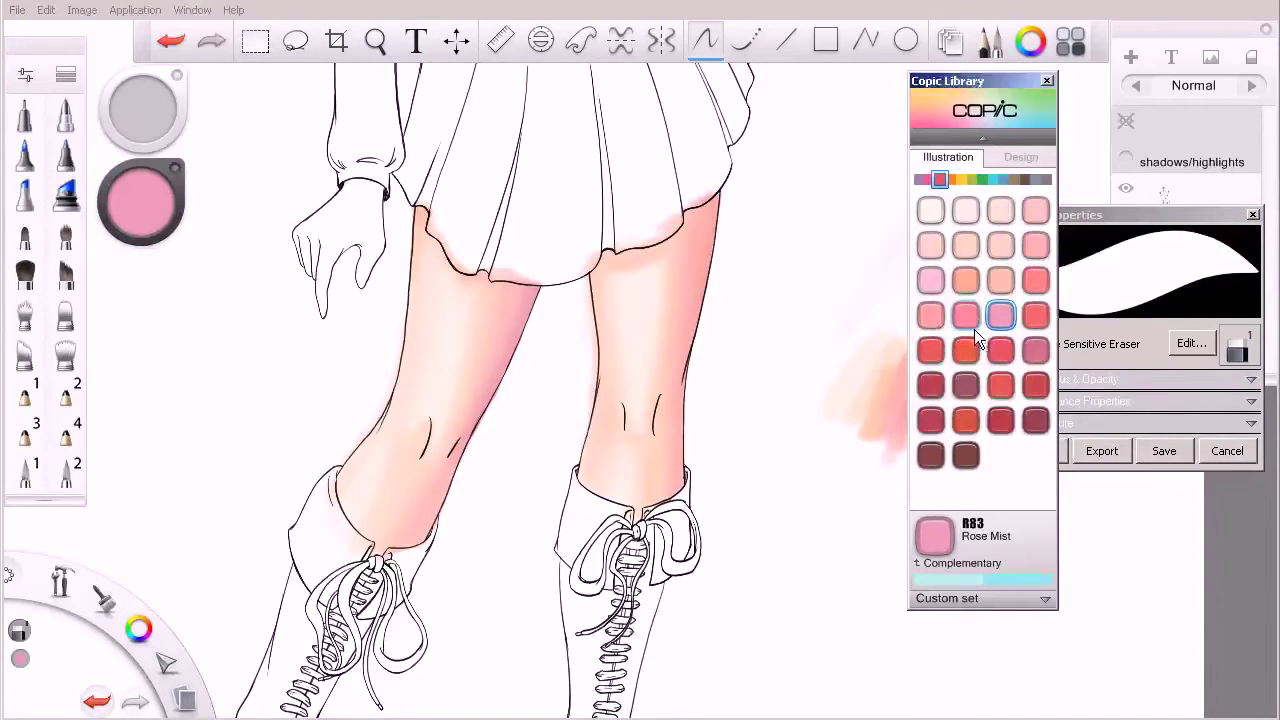
key(s)
click(1170, 410)
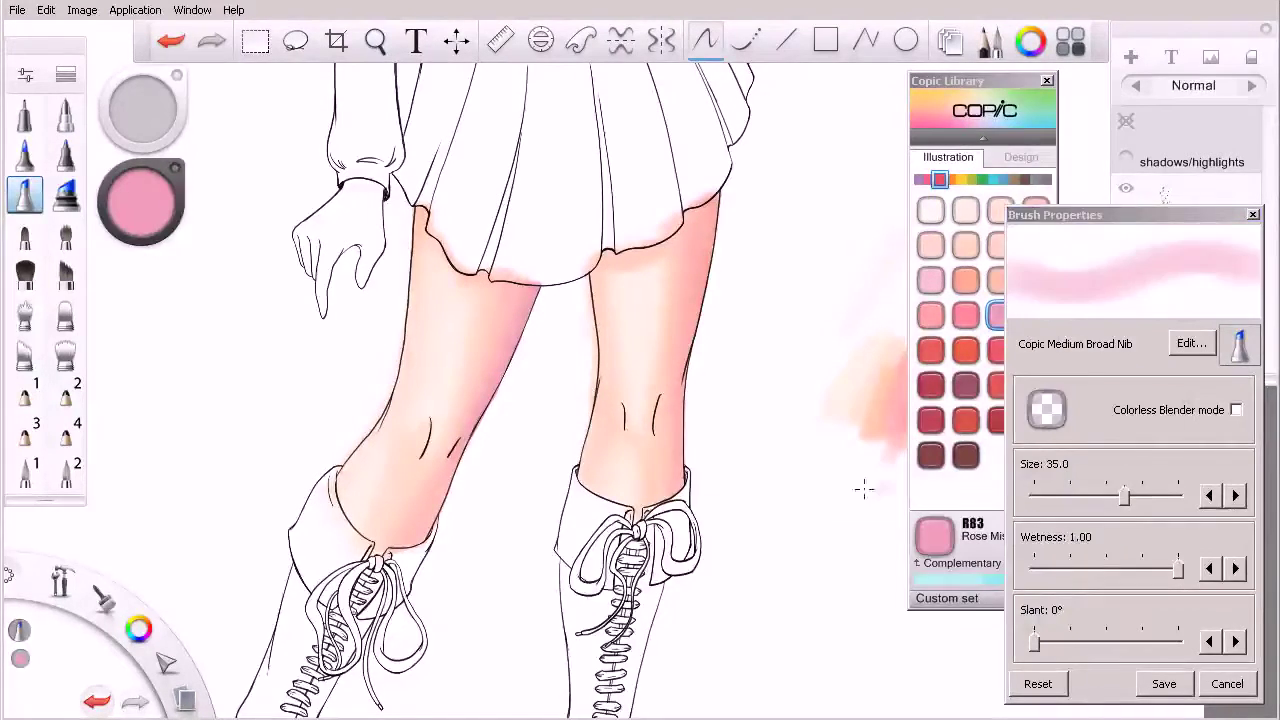
key(bracketleft)
key(bracketleft)
key(bracketleft)
key(bracketleft)
key(bracketleft)
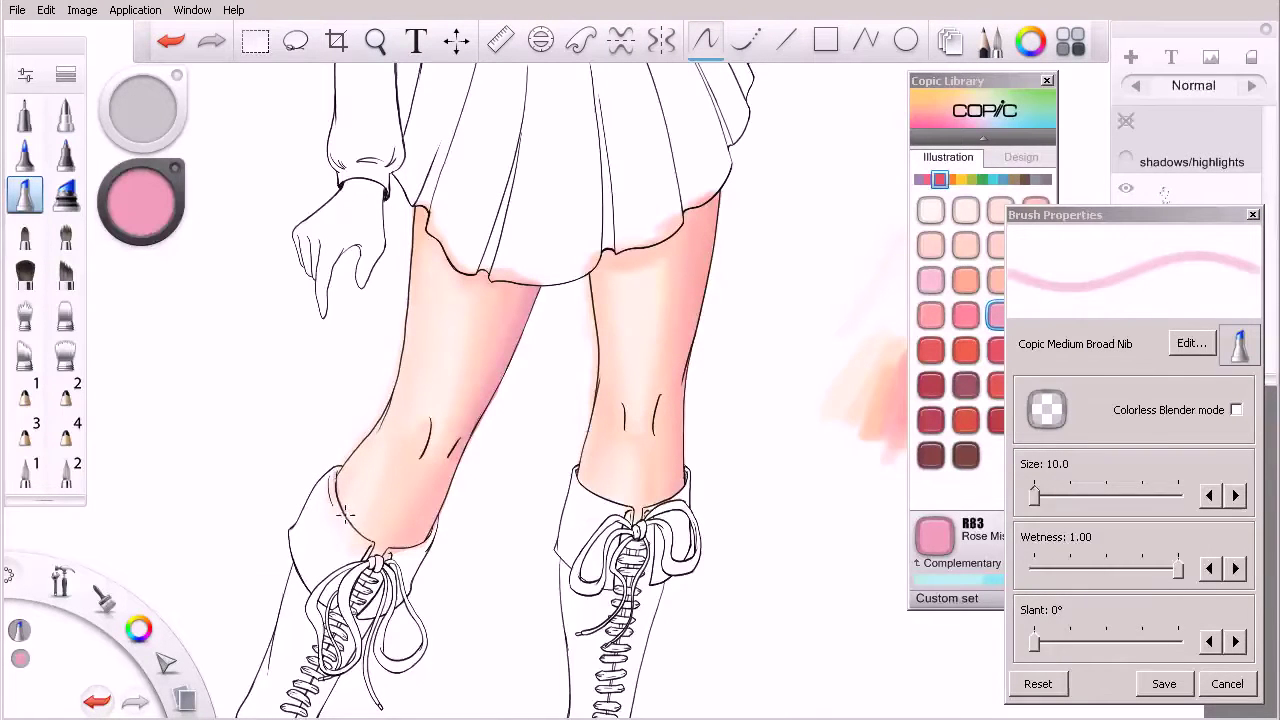
- Show the shadows/highlights layer, and line the left-hand leg's skin along the boot cuff with Prawn R24
click(930, 349)
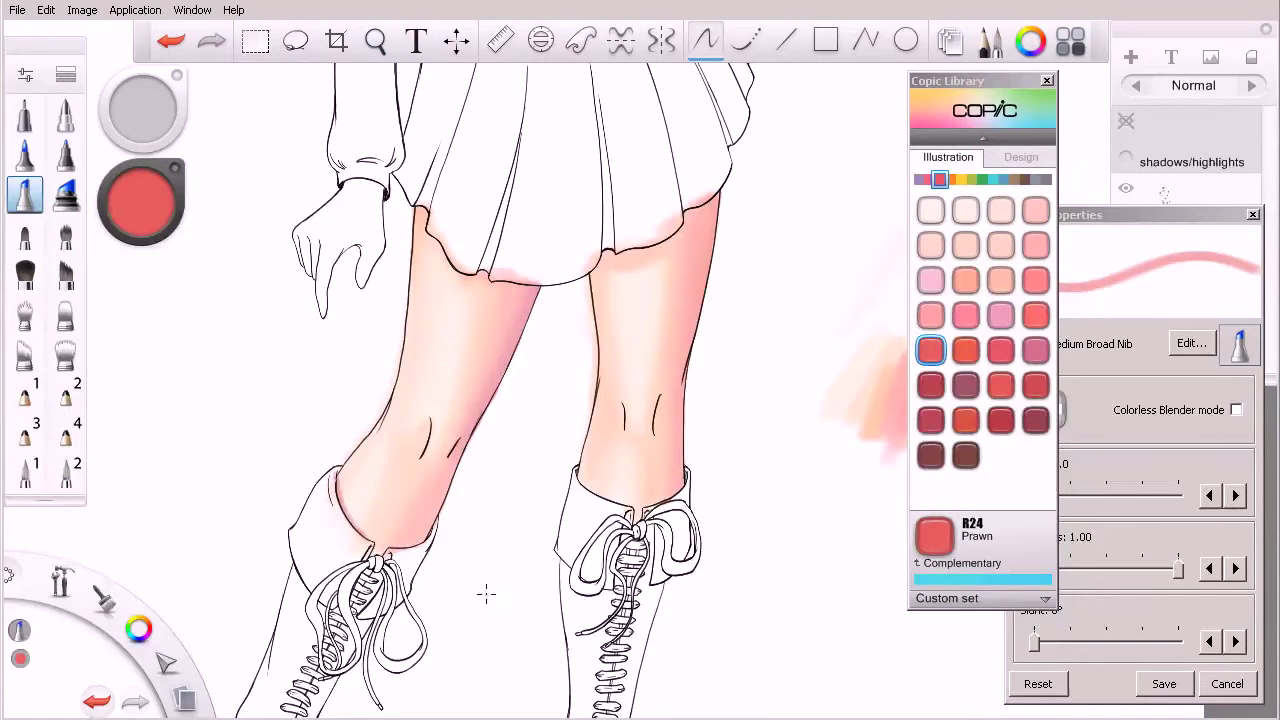
key(ctrl+z)
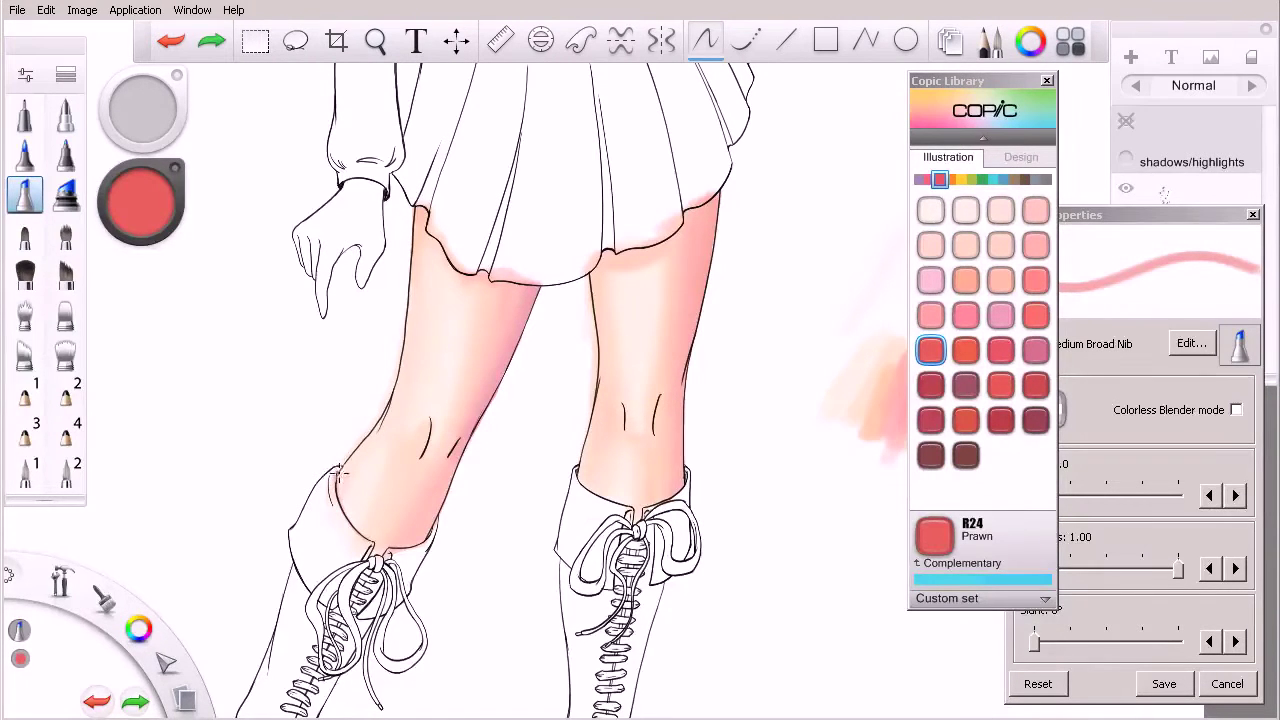
click(1125, 135)
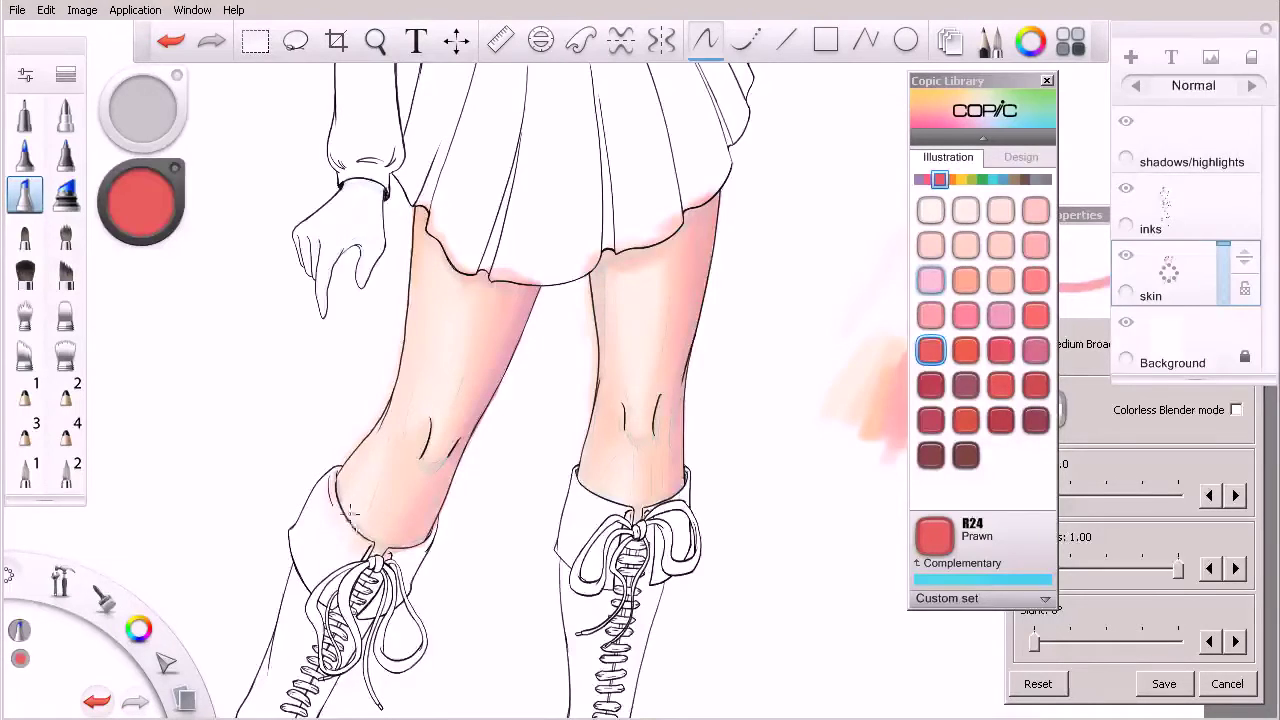
key(space)
drag(378, 549, 443, 535)
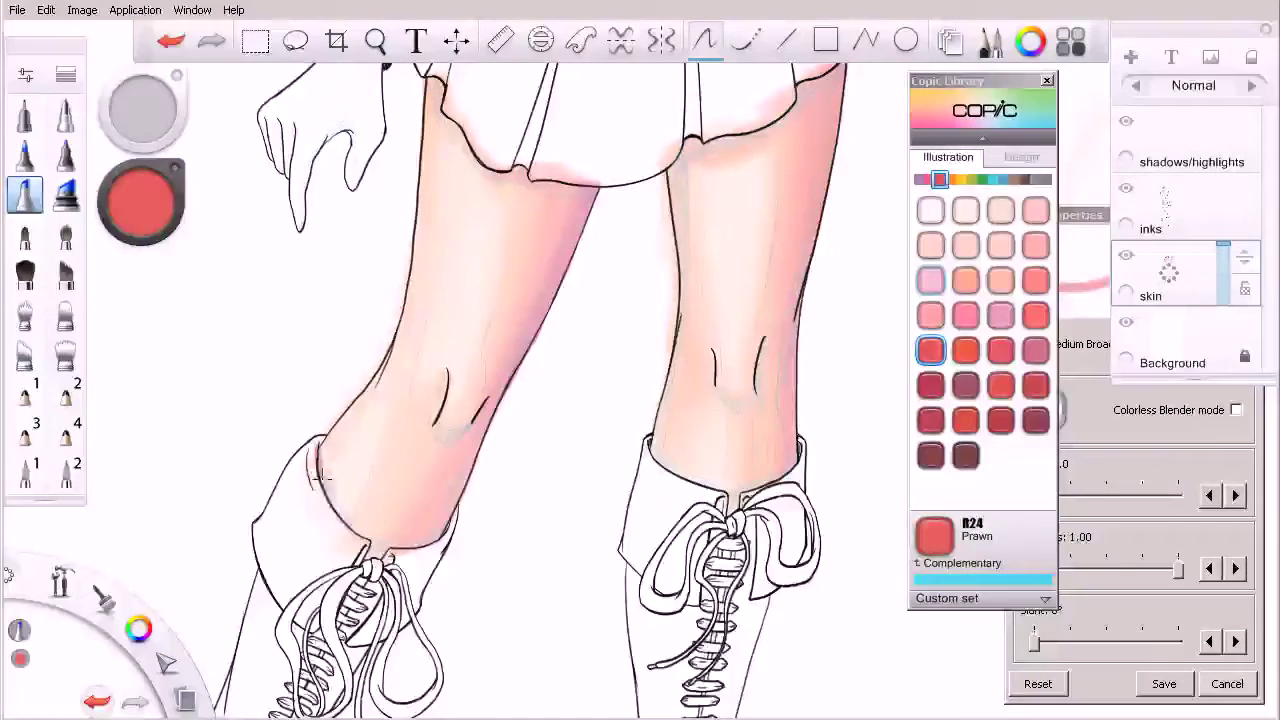
key(ctrl+z)
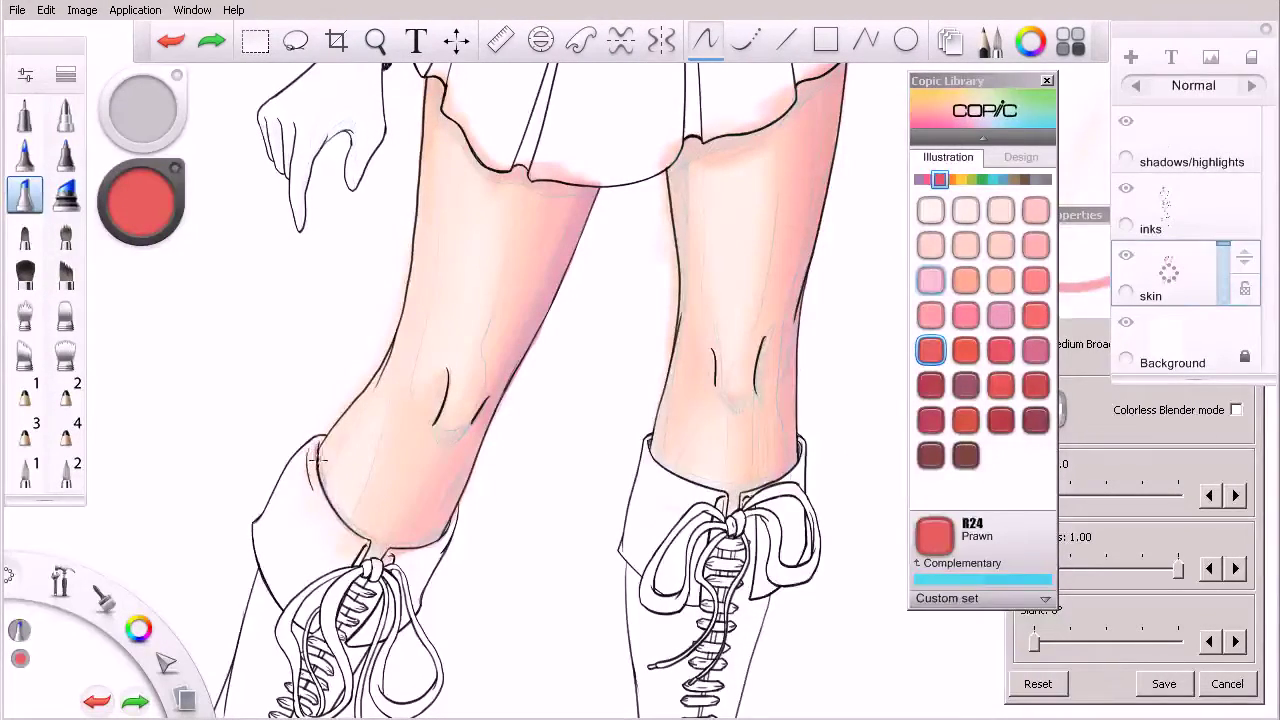
key(space)
mouse_move(506, 537)
mouse_down()
mouse_move(723, 494)
mouse_move(771, 280)
mouse_move(563, 262)
mouse_up()
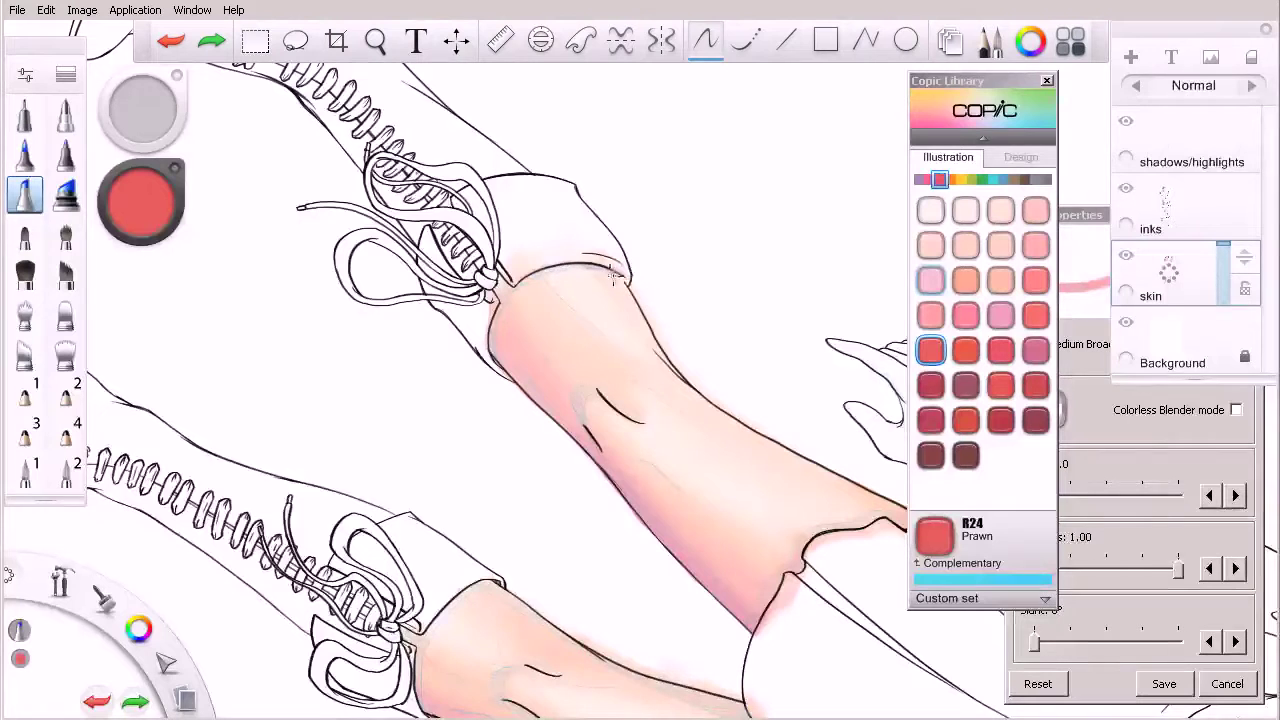
mouse_move(605, 268)
mouse_down()
mouse_move(510, 295)
mouse_move(490, 360)
mouse_move(502, 302)
mouse_move(557, 267)
mouse_move(497, 308)
mouse_move(501, 271)
mouse_move(511, 286)
mouse_move(553, 268)
mouse_up()
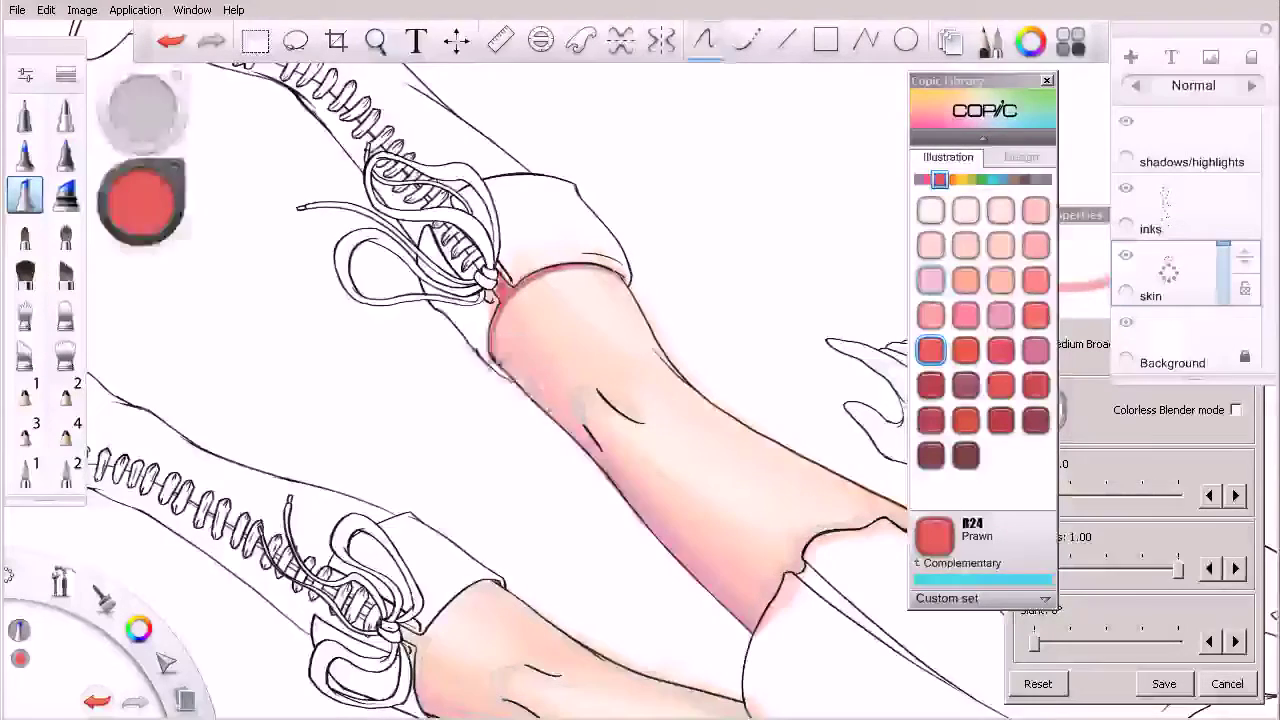
- Line the right-hand leg's skin along the boot cuff with Prawn R24, and hide the shadows/highlights layer
key(space)
mouse_move(492, 452)
mouse_down()
mouse_move(588, 306)
mouse_move(586, 281)
mouse_up()
mouse_move(600, 402)
mouse_down()
mouse_move(516, 472)
mouse_move(518, 532)
mouse_move(539, 549)
mouse_move(512, 499)
mouse_move(525, 451)
mouse_move(601, 411)
mouse_move(555, 414)
mouse_up()
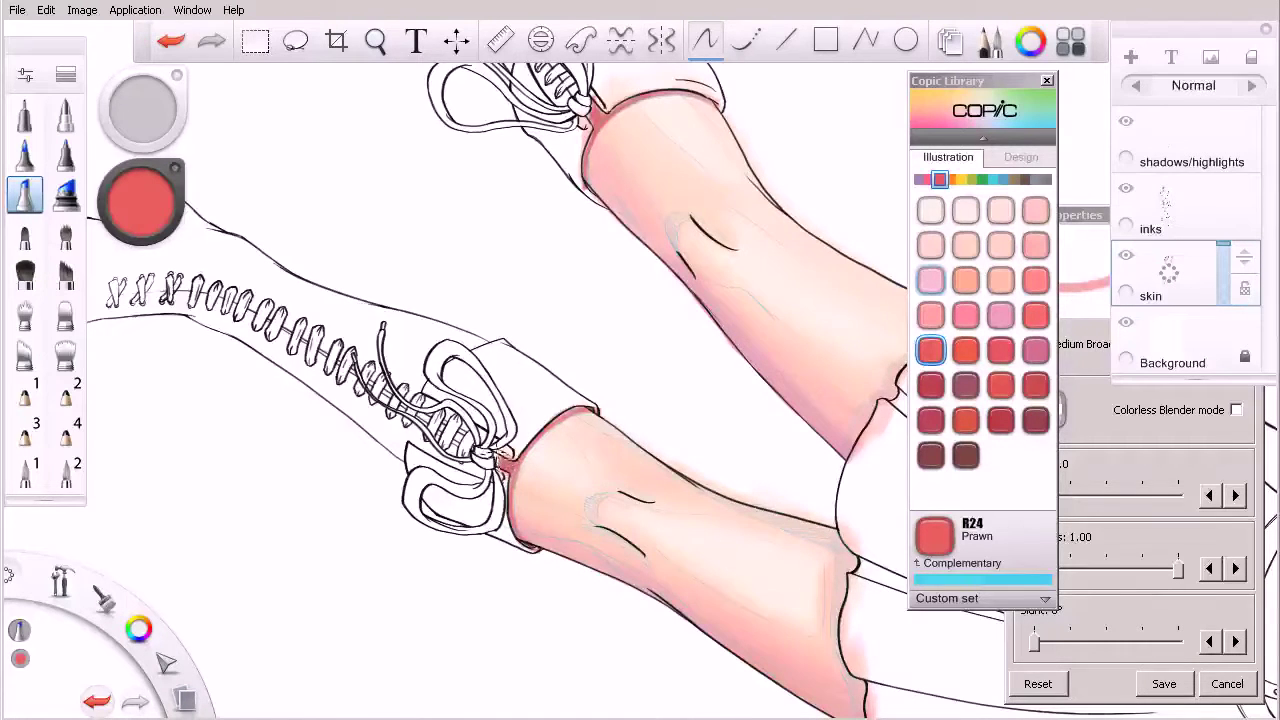
key(space)
drag(512, 526, 738, 487)
click(1127, 123)
key(space)
key(space)
drag(780, 528, 706, 520)
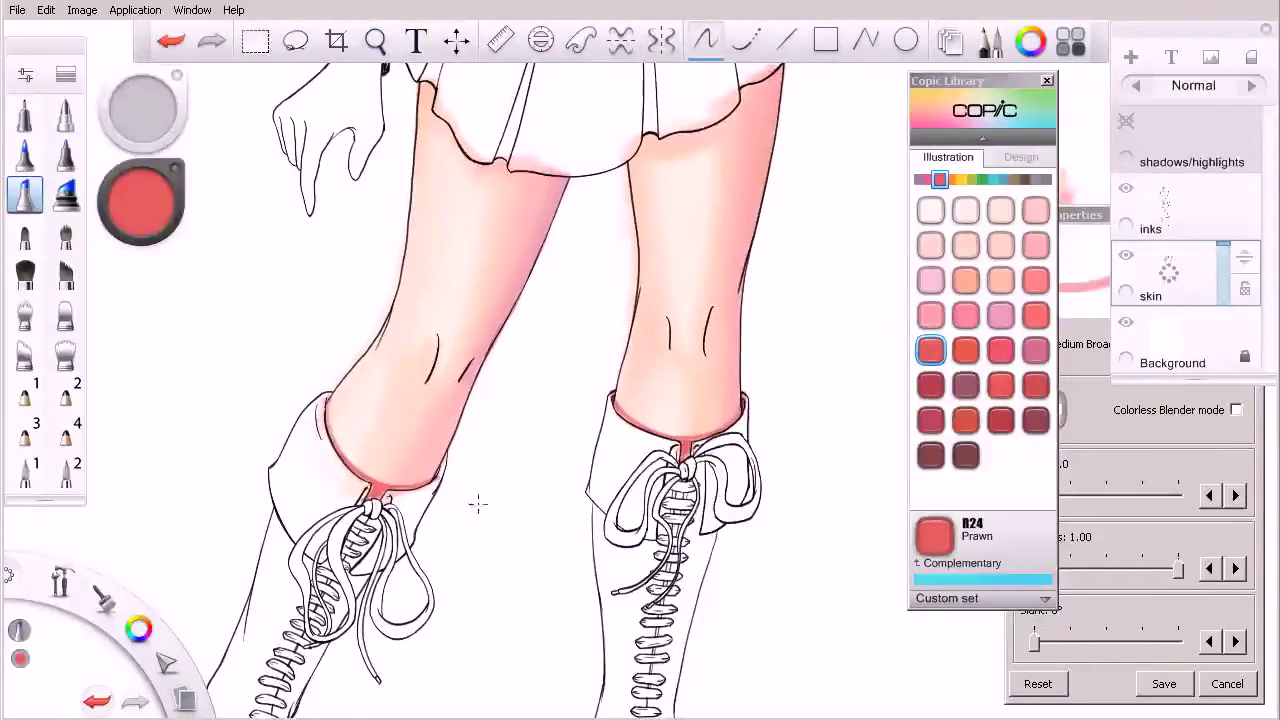
- Turn on Colorless Blender mode and soften the Prawn R24 edges above both boot cuffs and around the lace gaps
click(1236, 410)
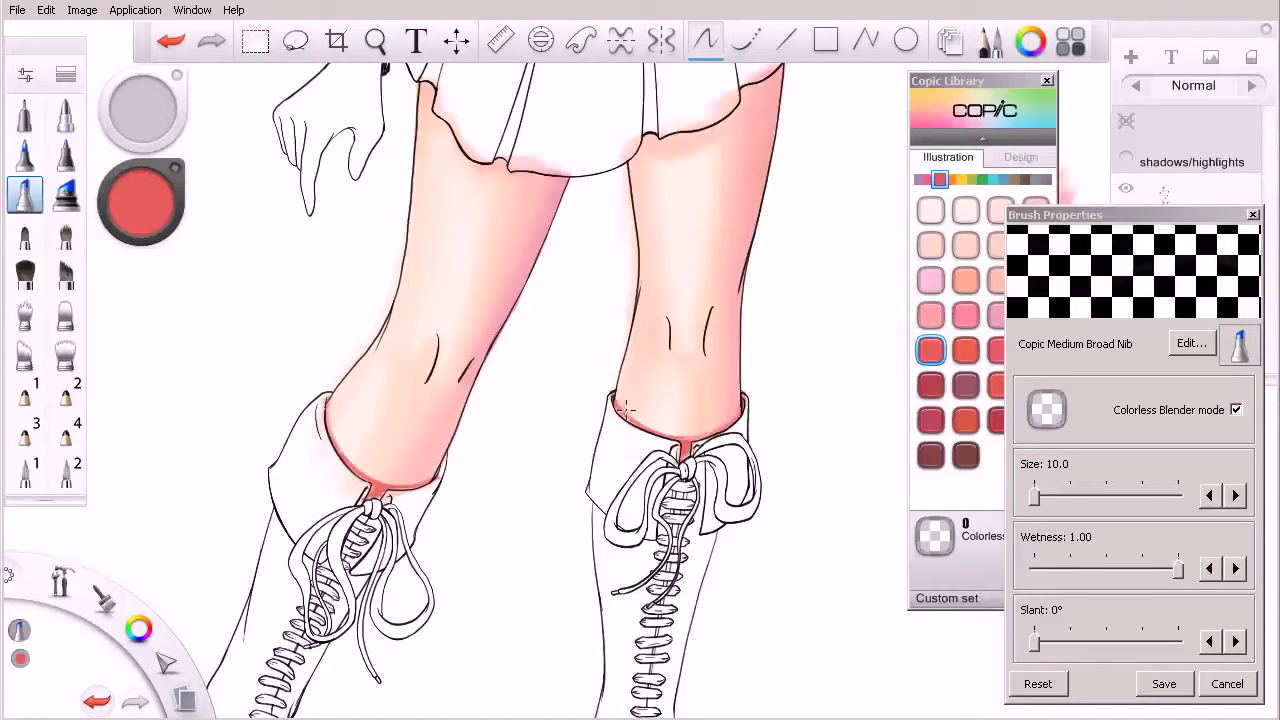
key(ctrl+z)
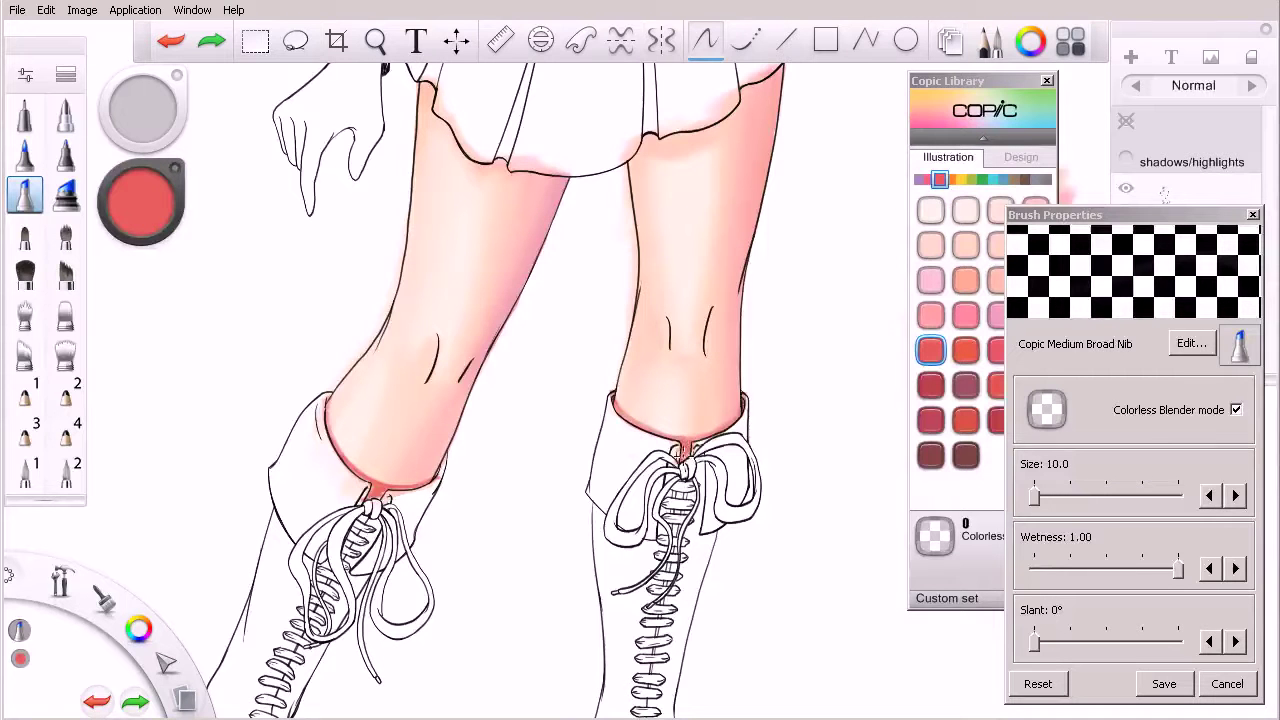
drag(684, 452, 680, 437)
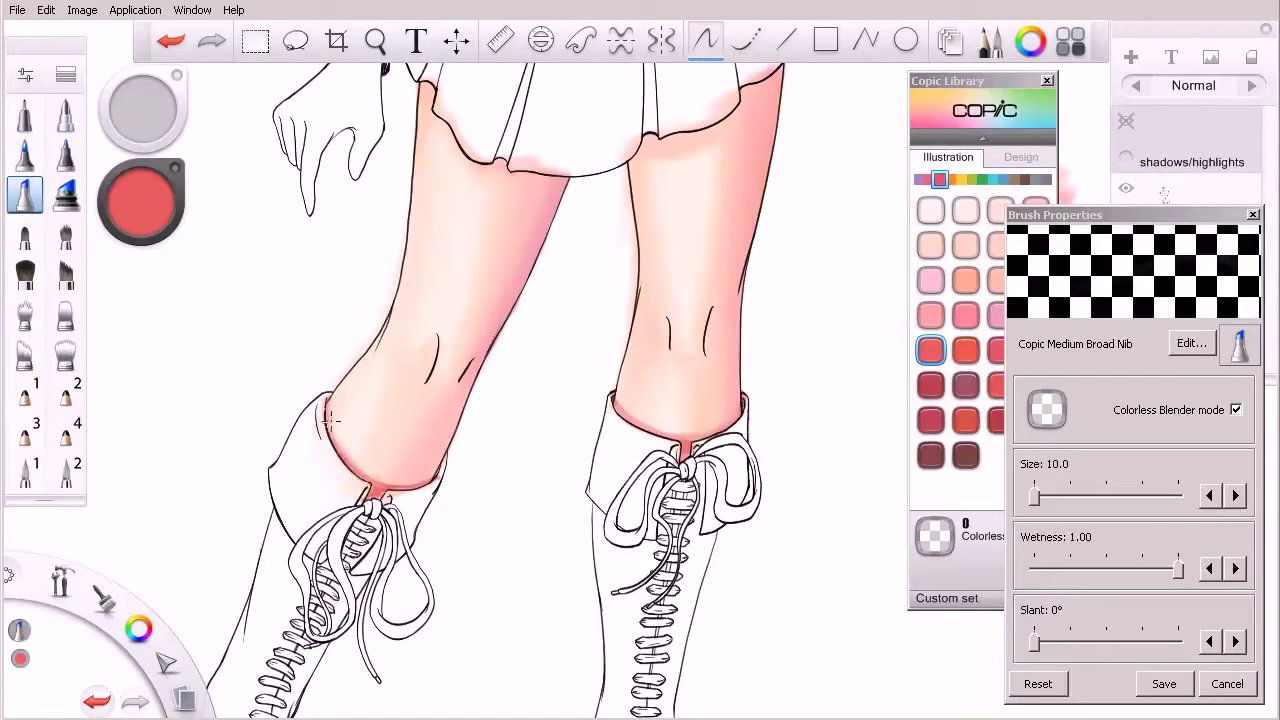
mouse_move(381, 497)
mouse_down()
mouse_move(423, 478)
mouse_move(393, 467)
mouse_move(388, 490)
mouse_move(442, 472)
mouse_move(367, 483)
mouse_move(437, 468)
mouse_move(390, 497)
mouse_up()
- Switch to Currant R56 with Colorless Blender mode off, and scribble a test swatch beside the right-hand boot
click(959, 381)
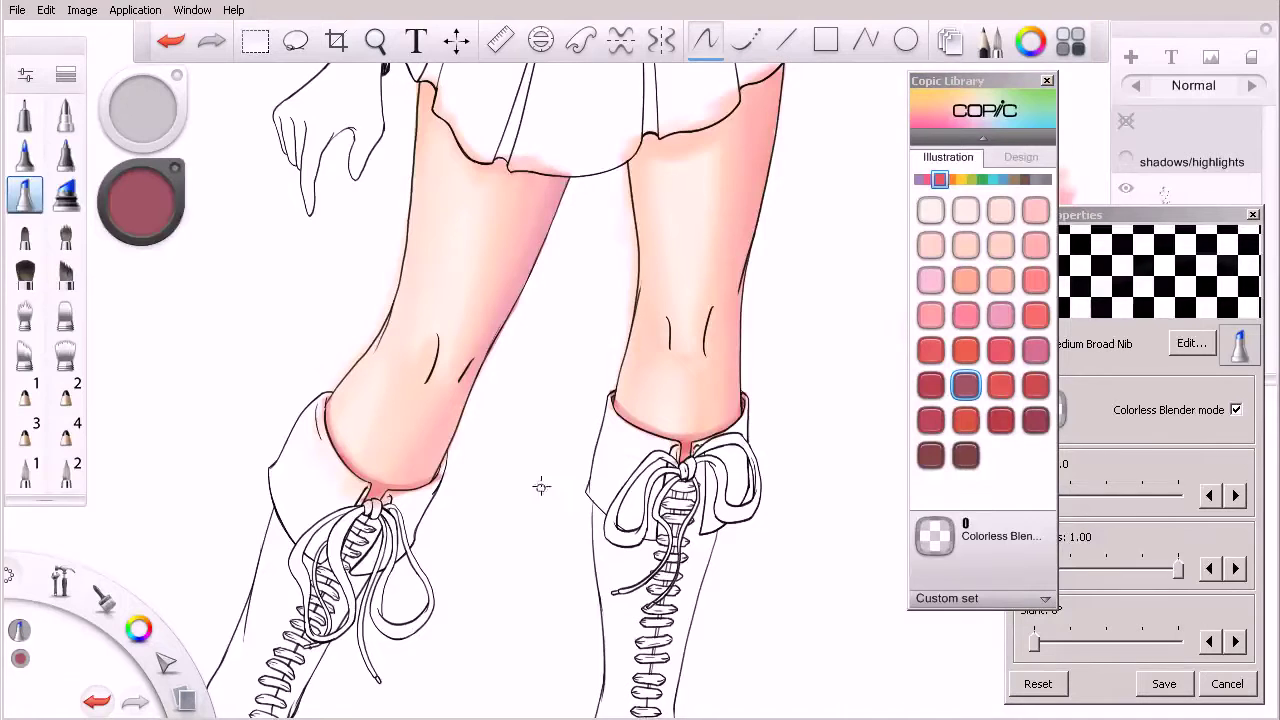
click(1215, 423)
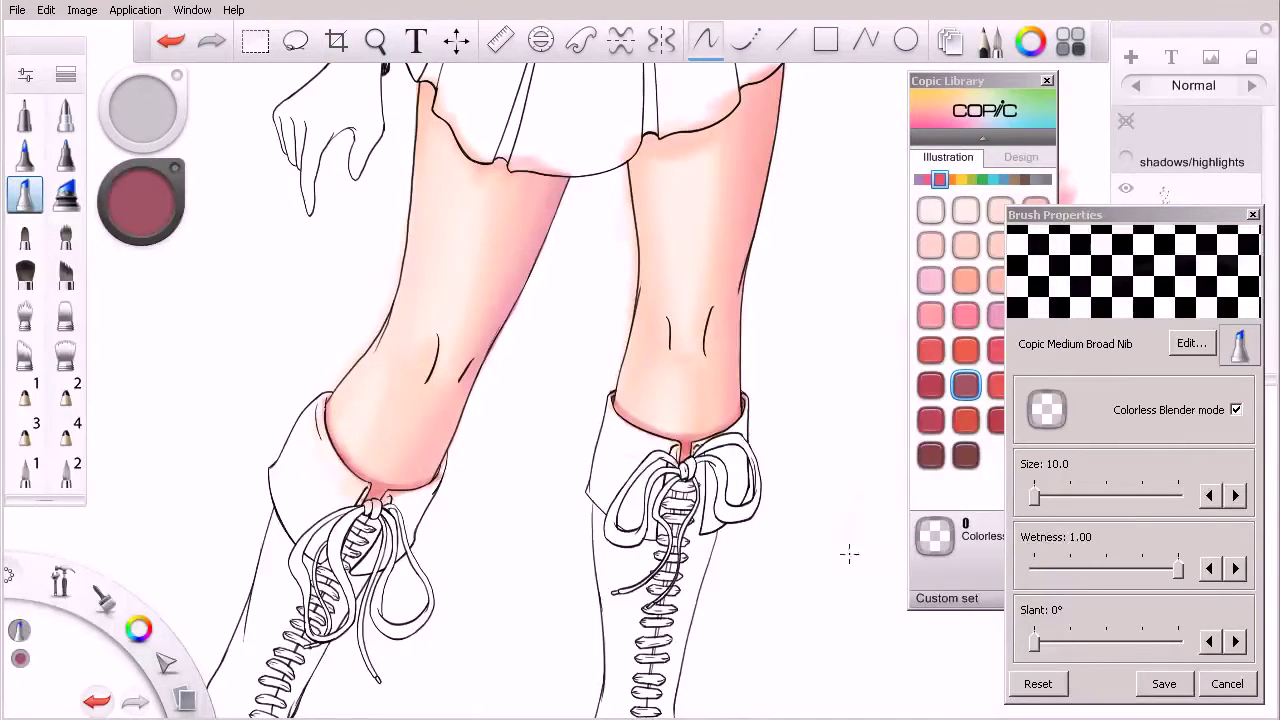
click(1236, 409)
drag(868, 496, 848, 592)
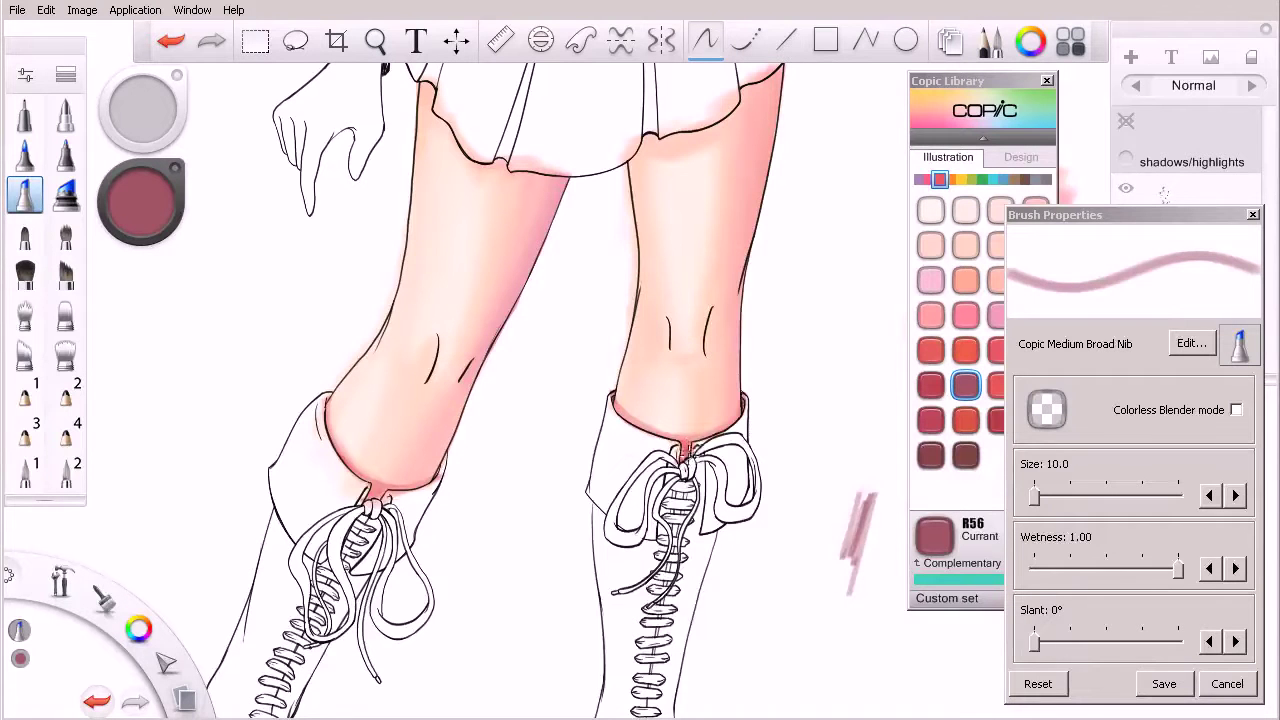
- Darken the right-hand leg's skin along the boot cuff with Currant R56, and soften it in Colorless Blender mode
click(1236, 409)
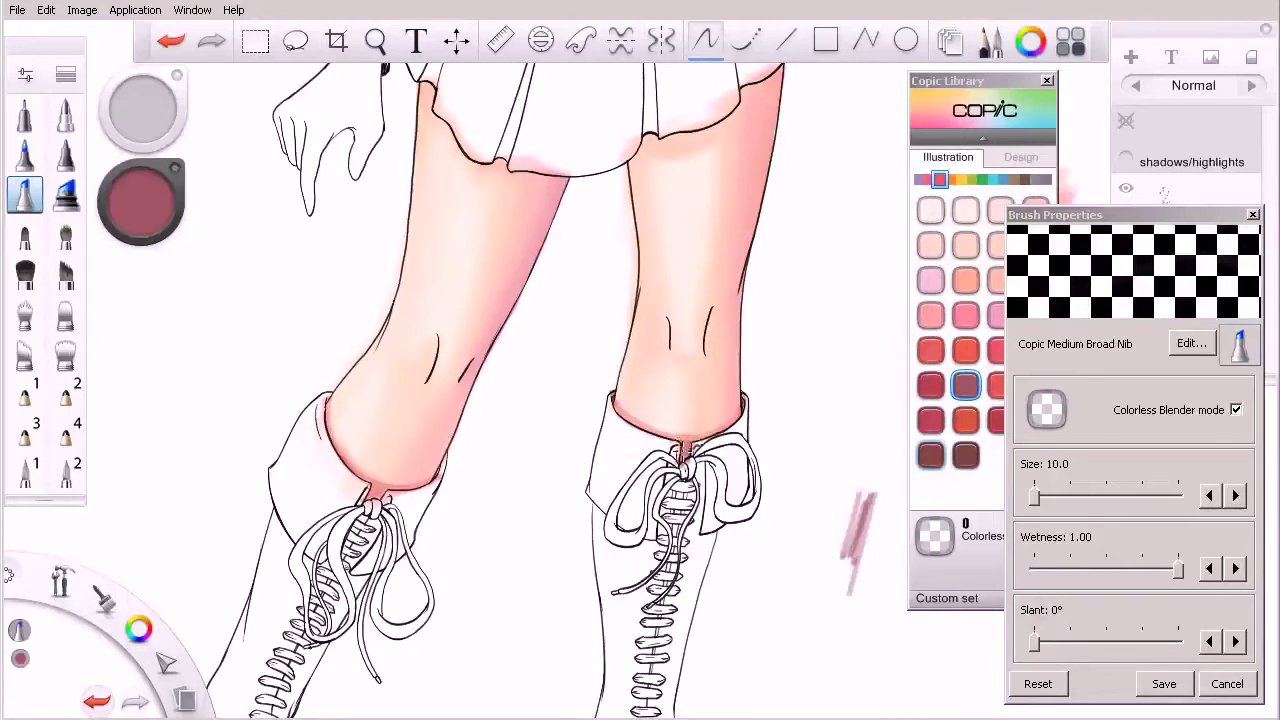
click(1236, 409)
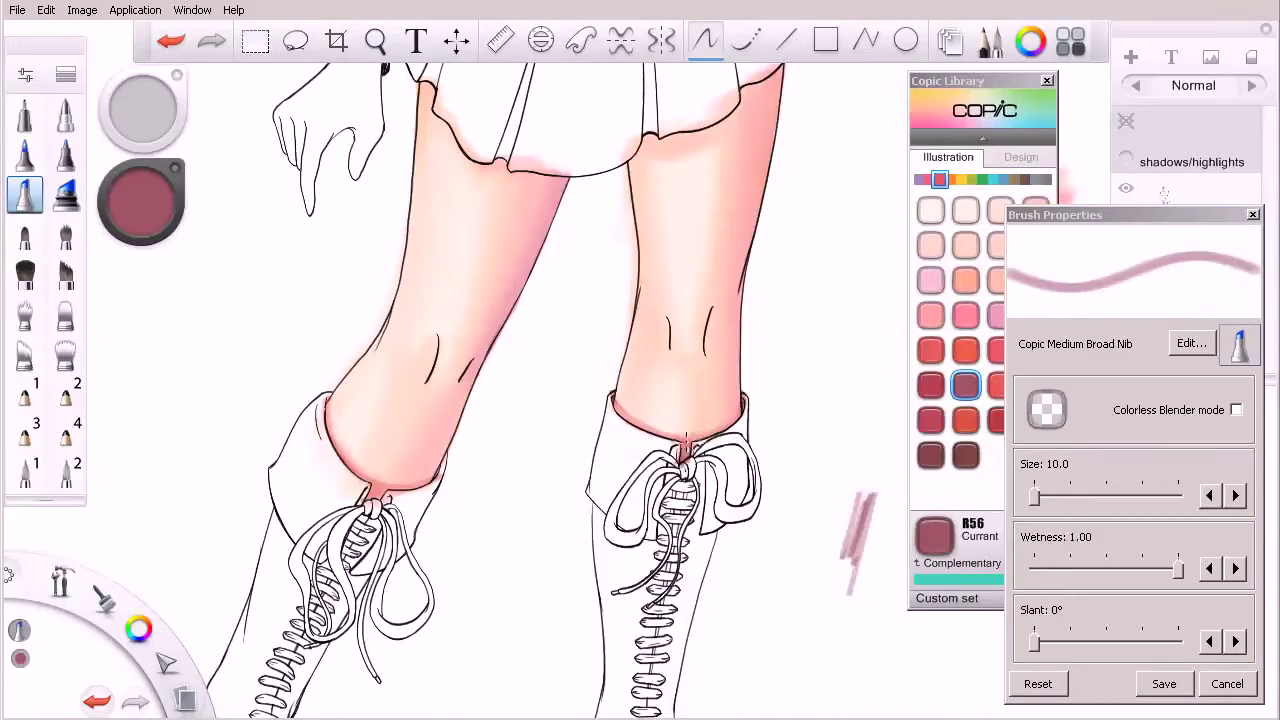
mouse_move(686, 438)
mouse_down()
mouse_move(726, 430)
mouse_move(745, 409)
mouse_up()
mouse_move(644, 430)
mouse_down()
mouse_move(612, 408)
mouse_move(680, 434)
mouse_move(633, 426)
mouse_move(740, 411)
mouse_move(630, 429)
mouse_up()
click(1202, 412)
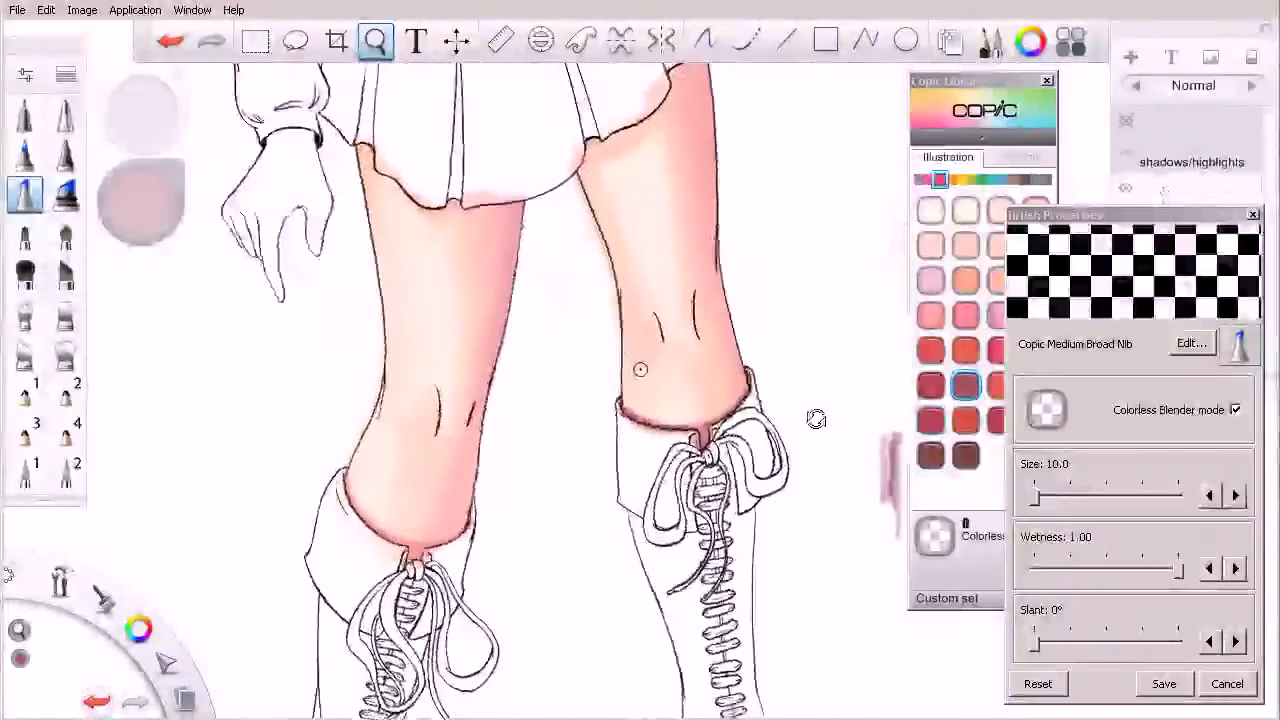
drag(814, 417, 721, 504)
- Show the shadows/highlights layer, and scribble a Lipstick Orange R17 test swatch beside the legs with Colorless Blender mode off
click(966, 388)
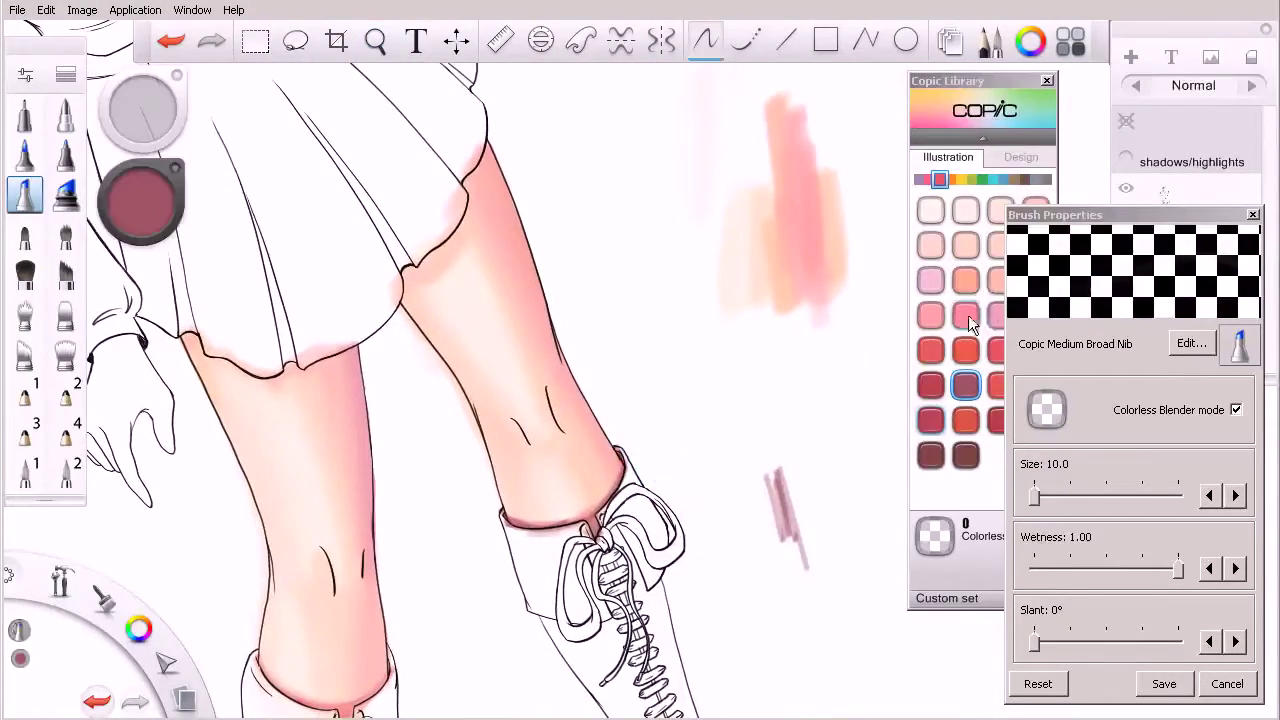
click(995, 386)
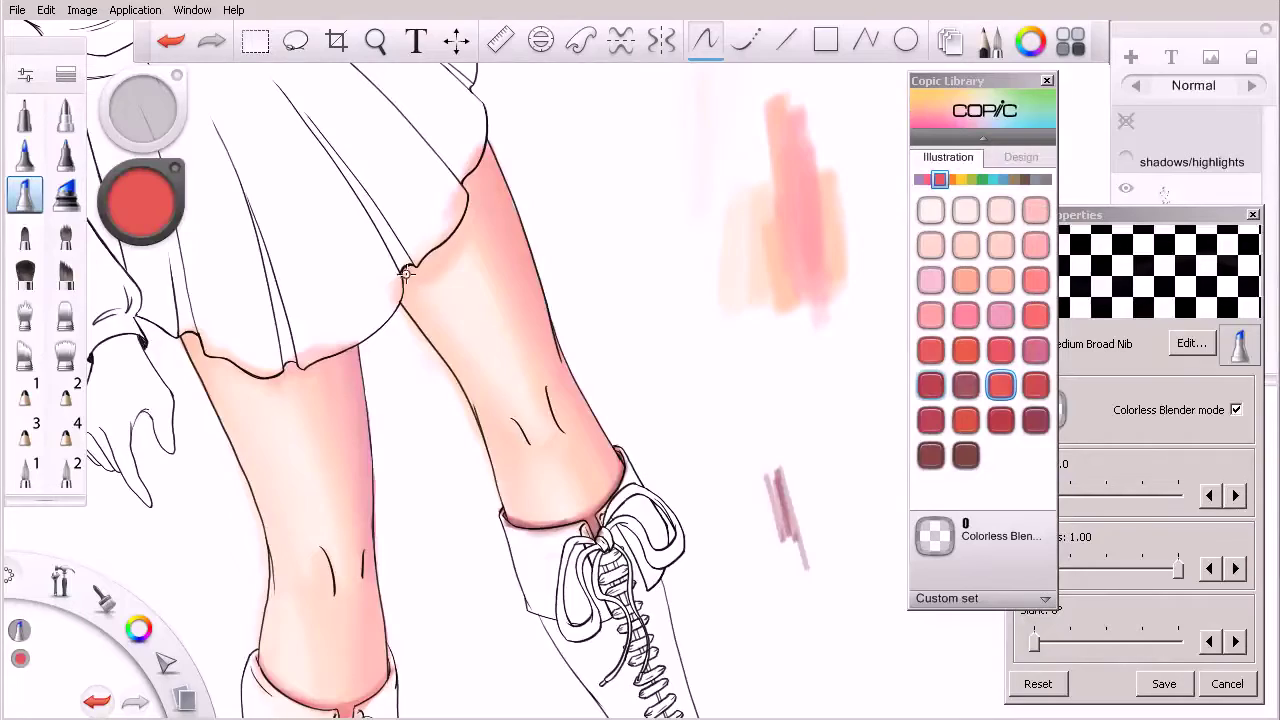
drag(410, 280, 420, 376)
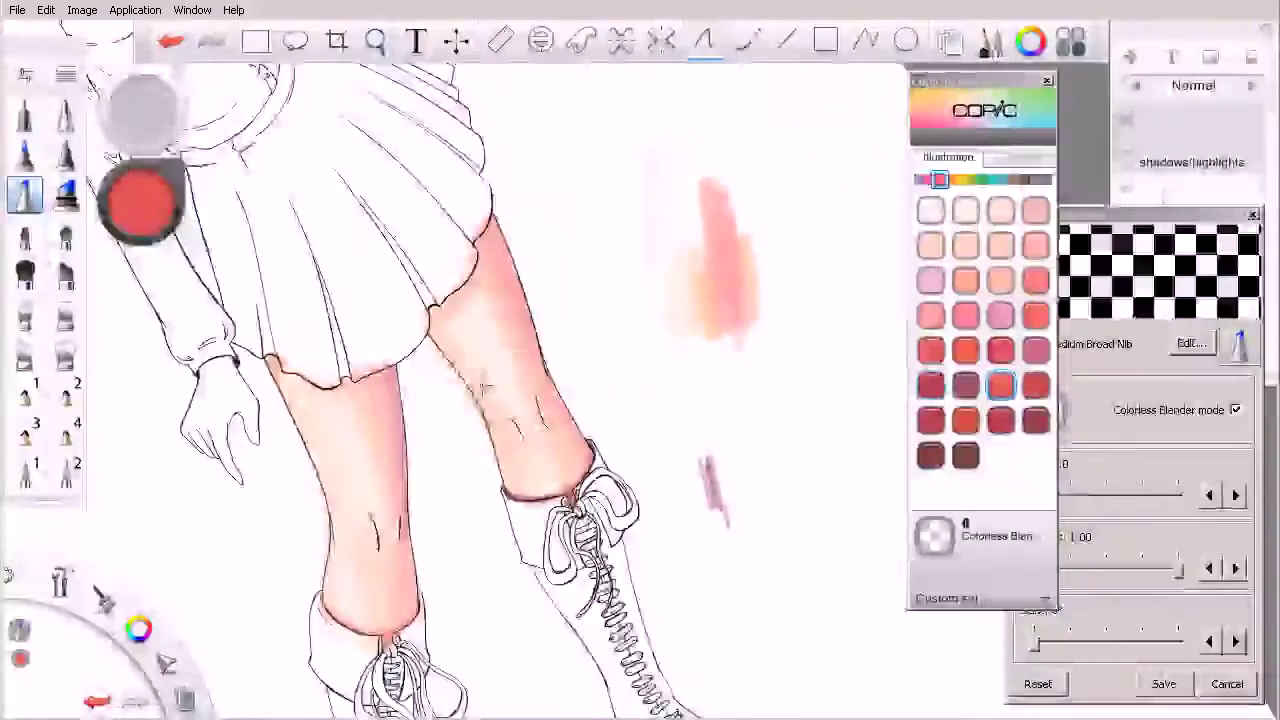
drag(478, 428, 443, 374)
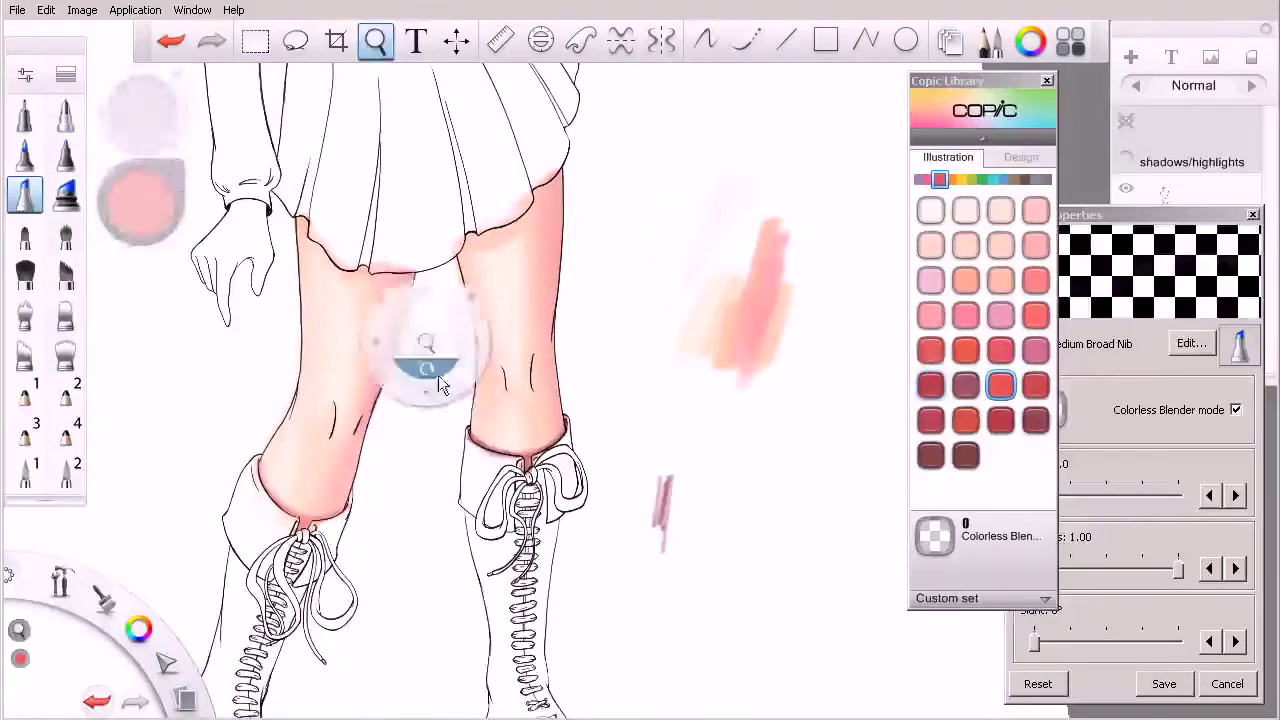
click(1127, 122)
click(1176, 428)
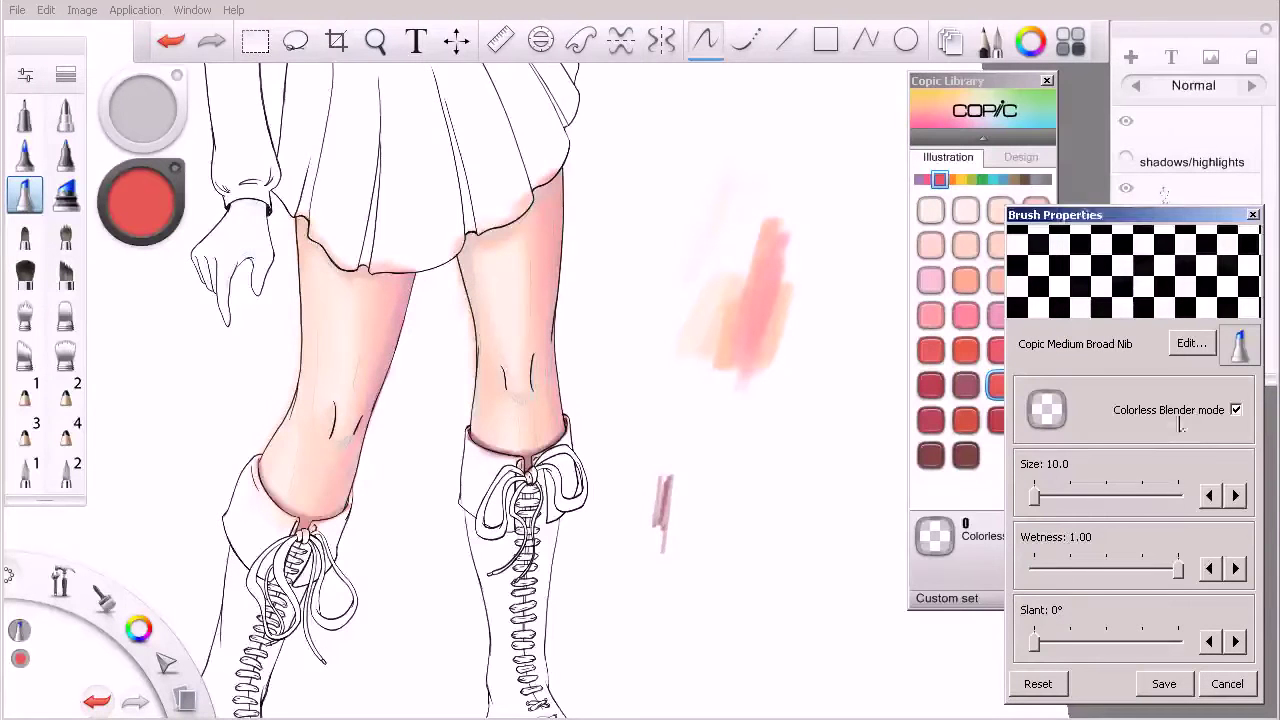
click(1190, 410)
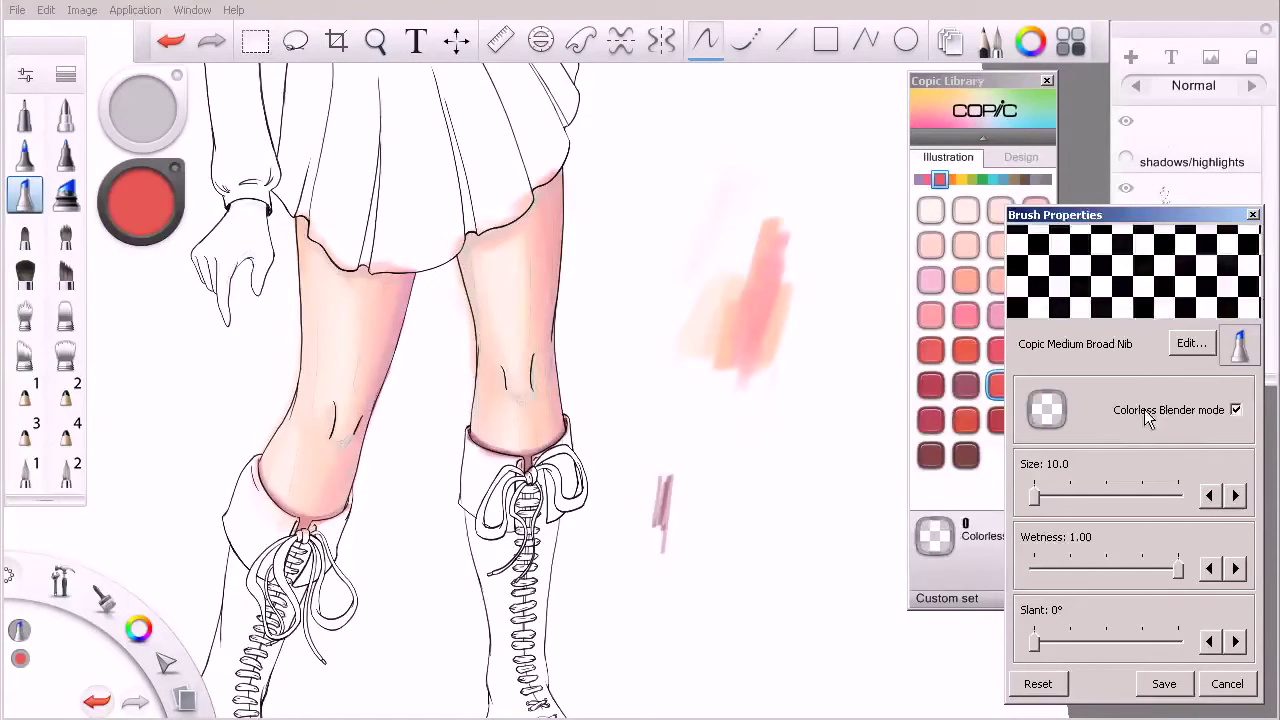
mouse_move(806, 391)
mouse_down()
mouse_move(822, 400)
mouse_move(776, 492)
mouse_up()
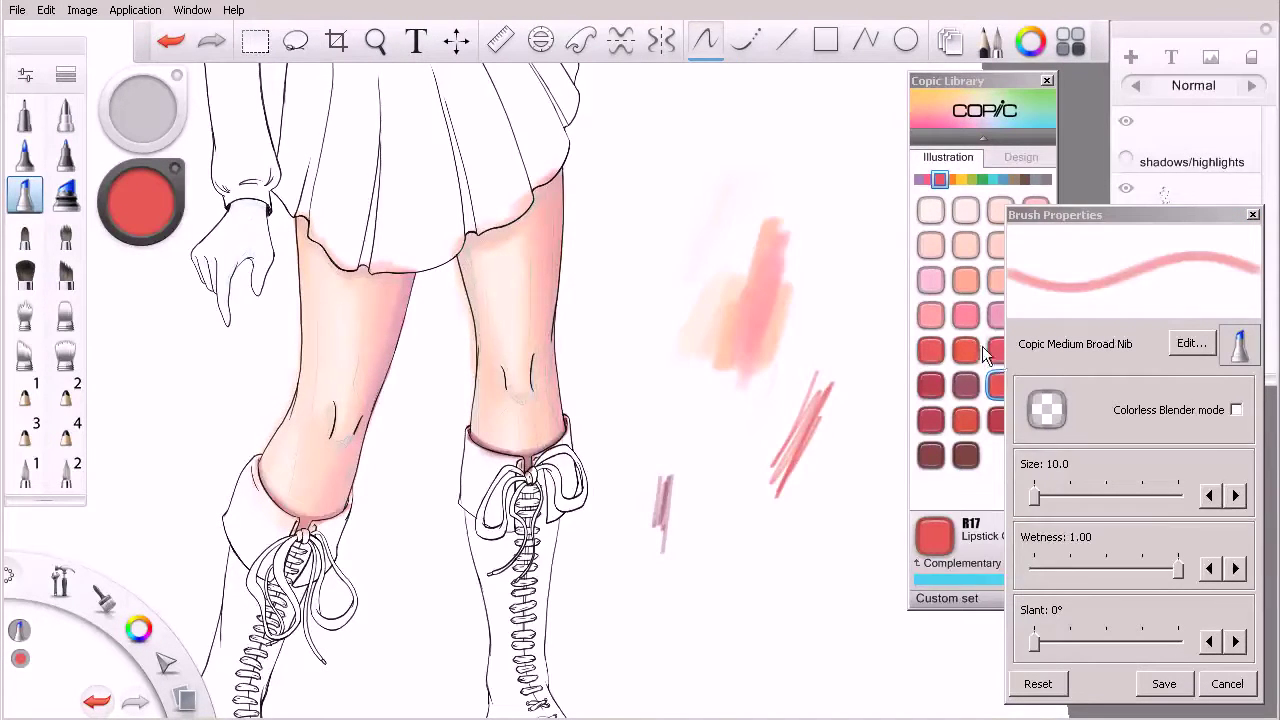
- Test Rose Mist R83 and Rose Red R85 with strokes on and around the colour swatches beside the legs
click(999, 389)
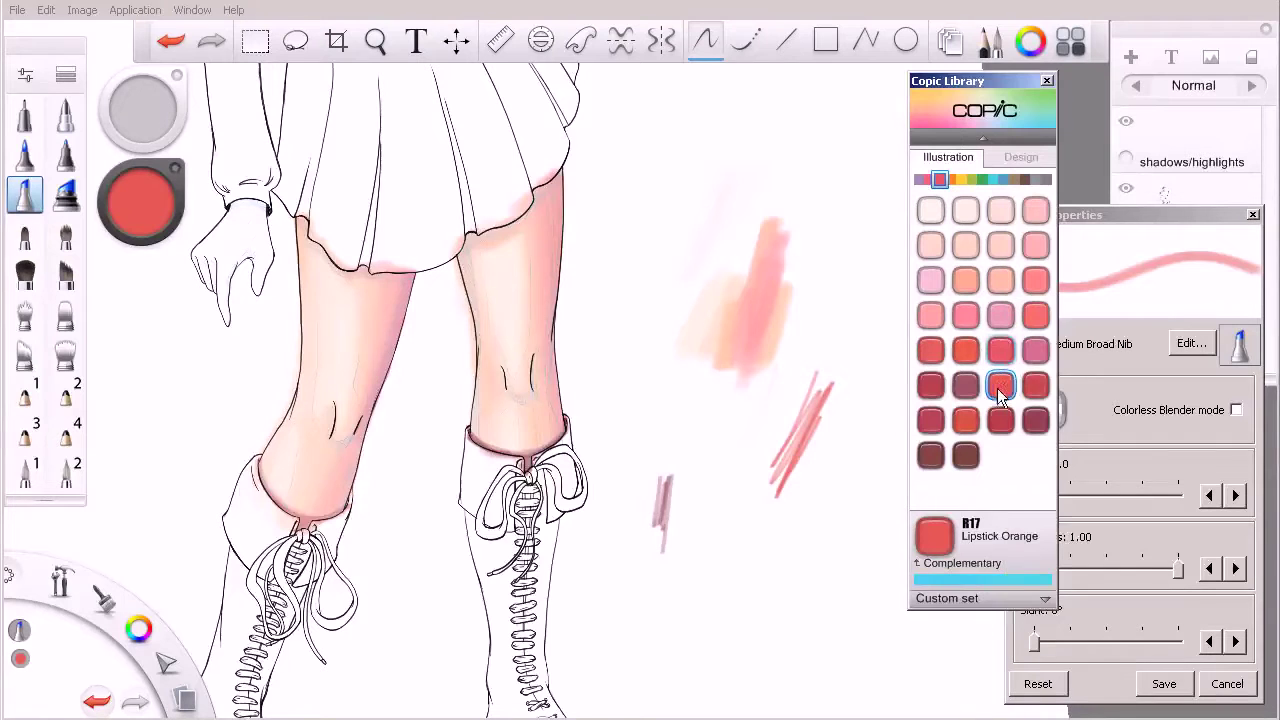
click(1001, 316)
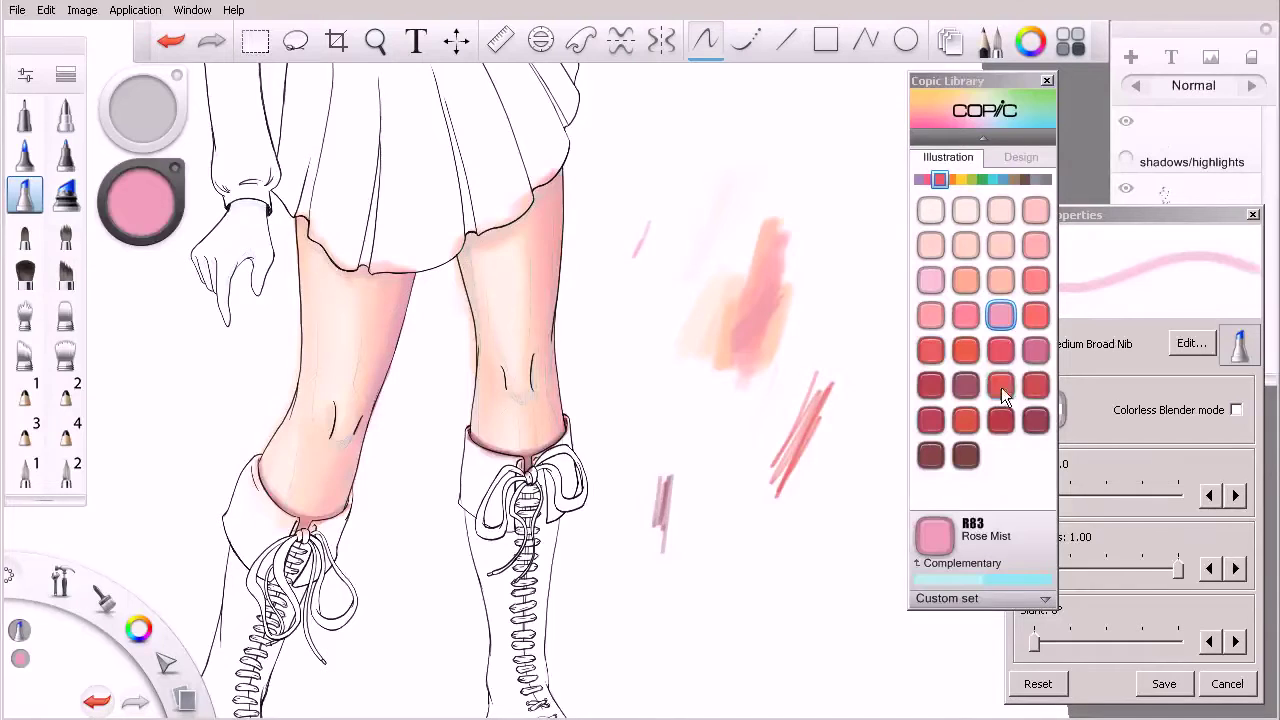
click(1035, 349)
drag(720, 309, 760, 290)
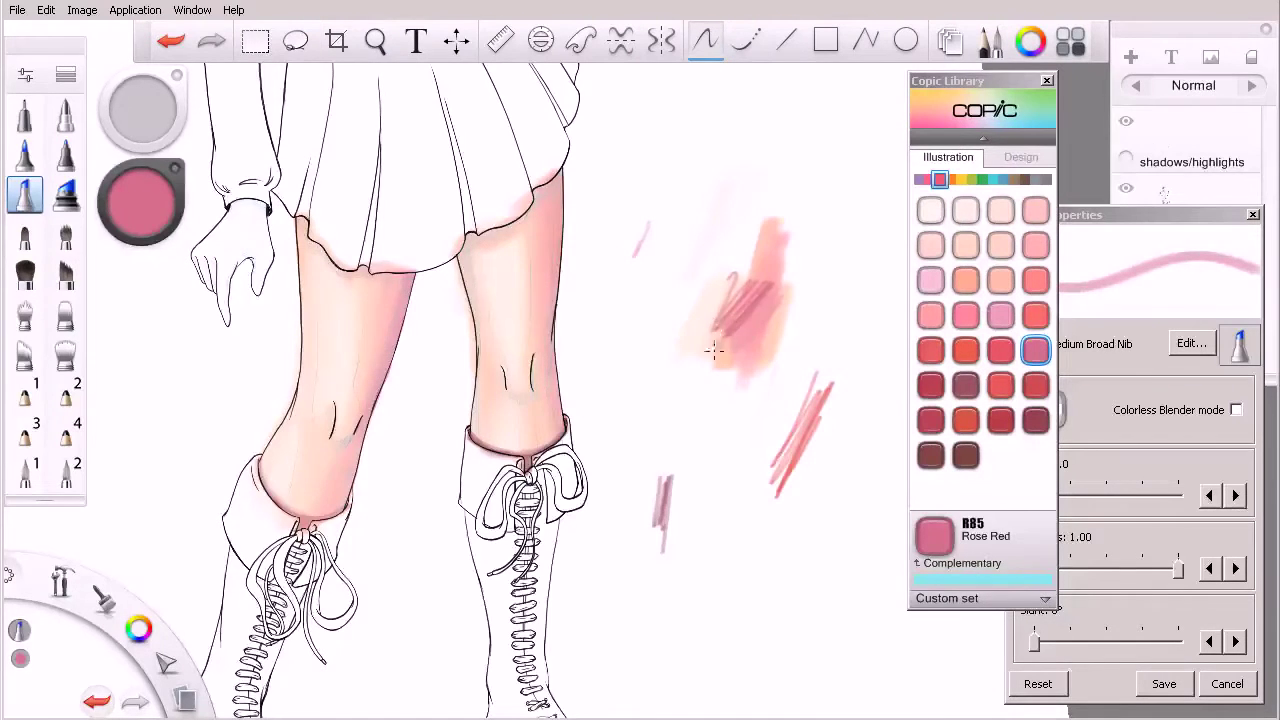
- Hide the shadows/highlights layer, enlarge the brush, and shade the top of the right-hand thigh under the skirt hem with Rose Red R85
key(space)
drag(625, 262, 670, 255)
click(1125, 123)
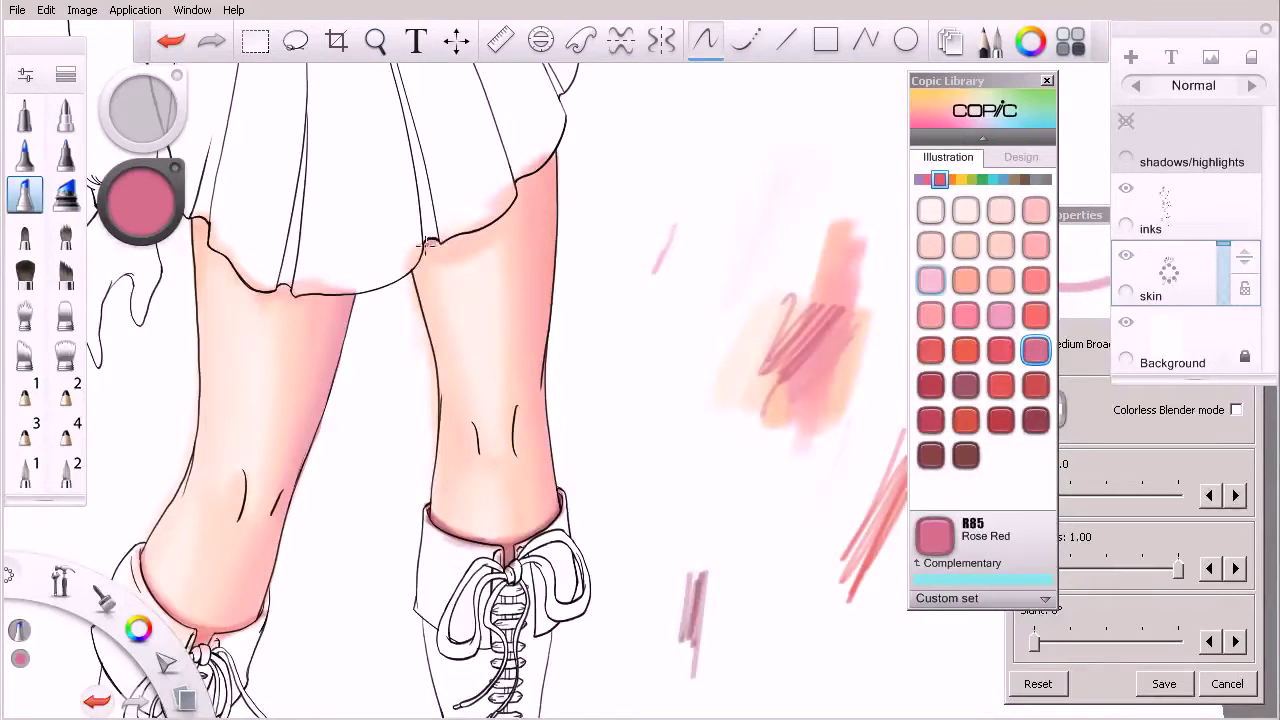
key(bracketright)
key(bracketright)
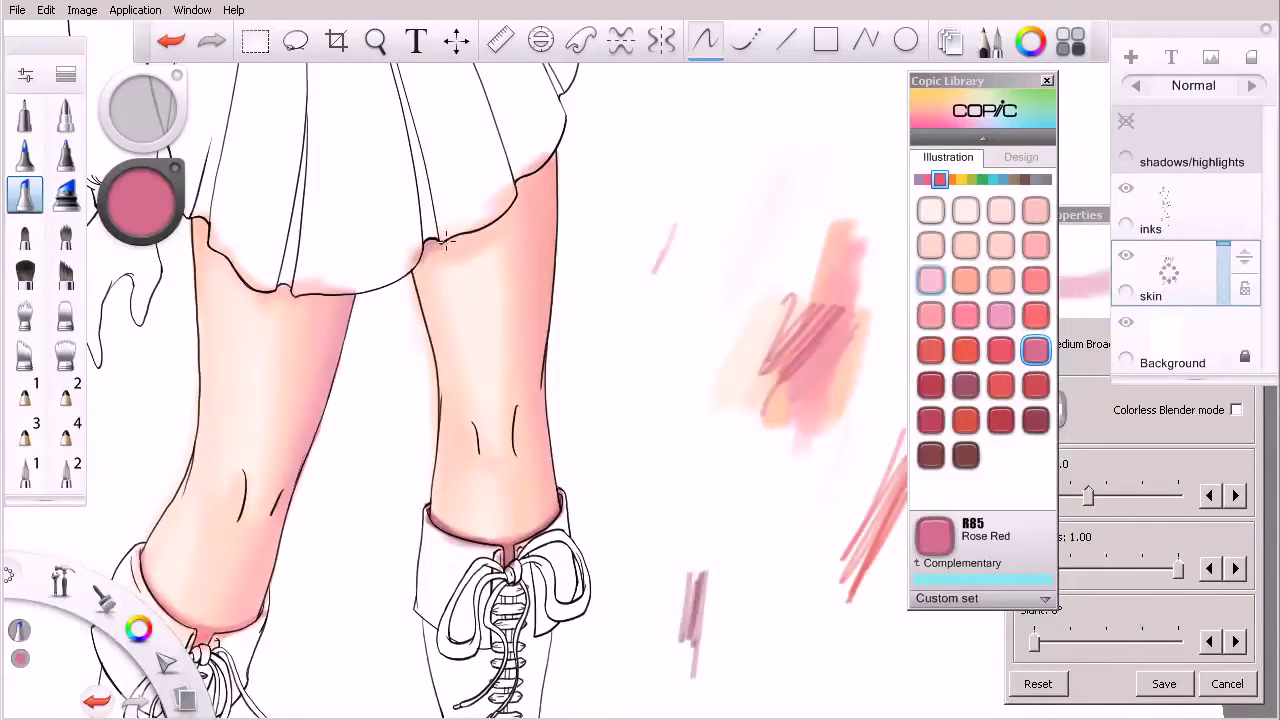
mouse_move(521, 183)
mouse_down()
mouse_move(562, 148)
mouse_move(521, 190)
mouse_up()
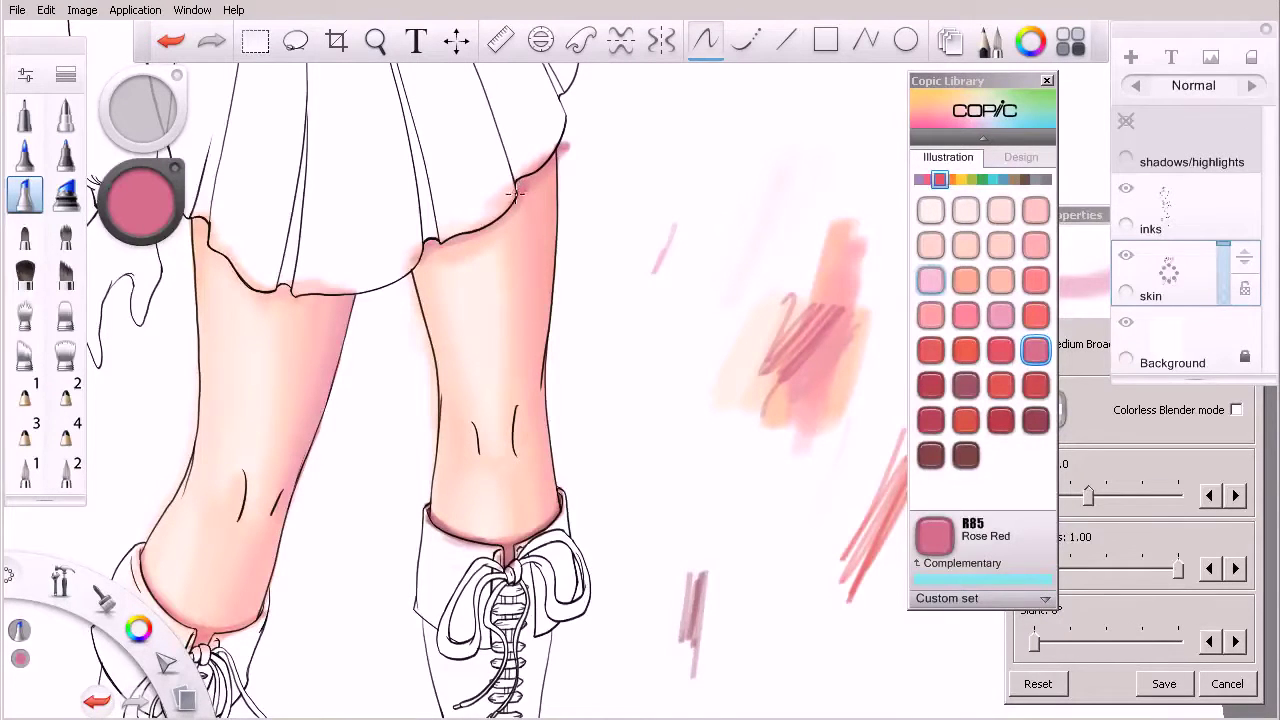
mouse_move(564, 141)
mouse_down()
mouse_move(500, 195)
mouse_move(521, 183)
mouse_move(498, 217)
mouse_move(432, 248)
mouse_up()
- Shade the top of the left-hand thigh along the skirt hem with Rose Red R85
key(space)
drag(412, 318, 607, 381)
mouse_move(387, 278)
mouse_down()
mouse_move(390, 284)
mouse_move(445, 348)
mouse_move(490, 351)
mouse_move(473, 352)
mouse_move(488, 333)
mouse_move(538, 367)
mouse_move(481, 361)
mouse_move(558, 357)
mouse_move(589, 318)
mouse_move(550, 348)
mouse_move(505, 355)
mouse_move(564, 336)
mouse_up()
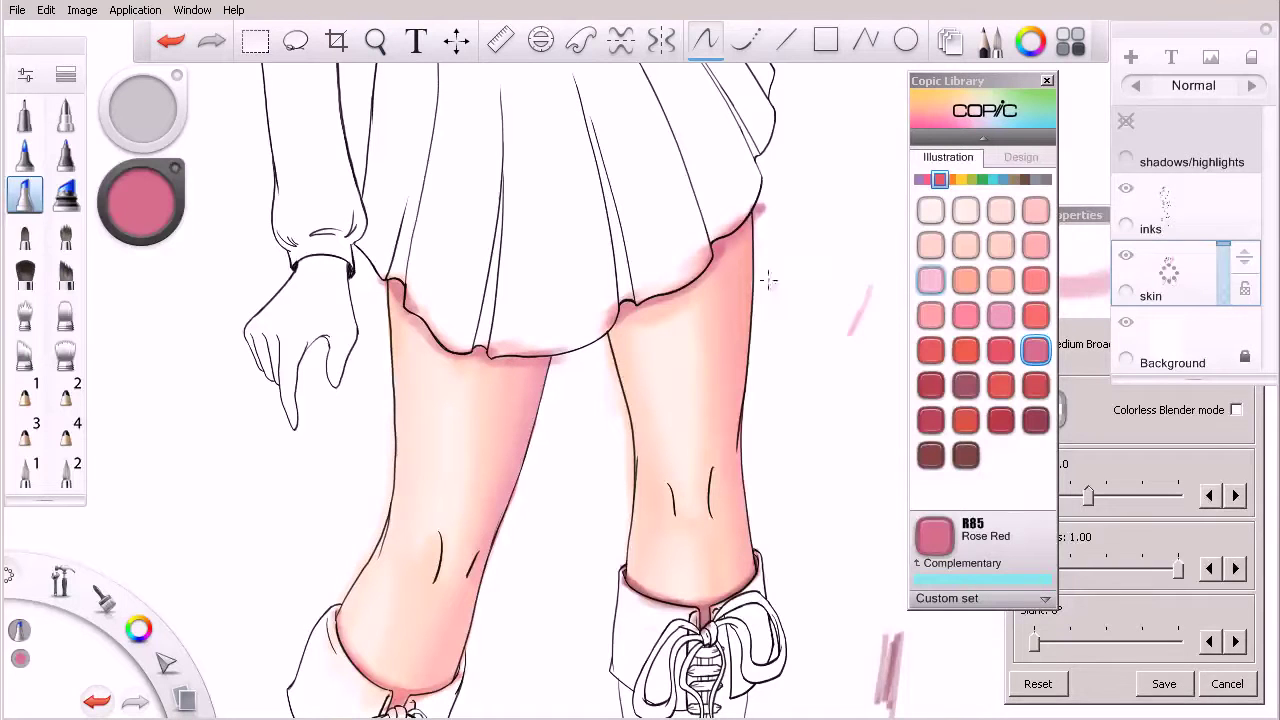
- Erase the Rose Red colour that spills over the skirt hem above both thighs with the Pressure Sensitive Eraser
key(e)
mouse_move(732, 219)
mouse_down()
mouse_move(683, 271)
mouse_move(644, 288)
mouse_move(760, 210)
mouse_up()
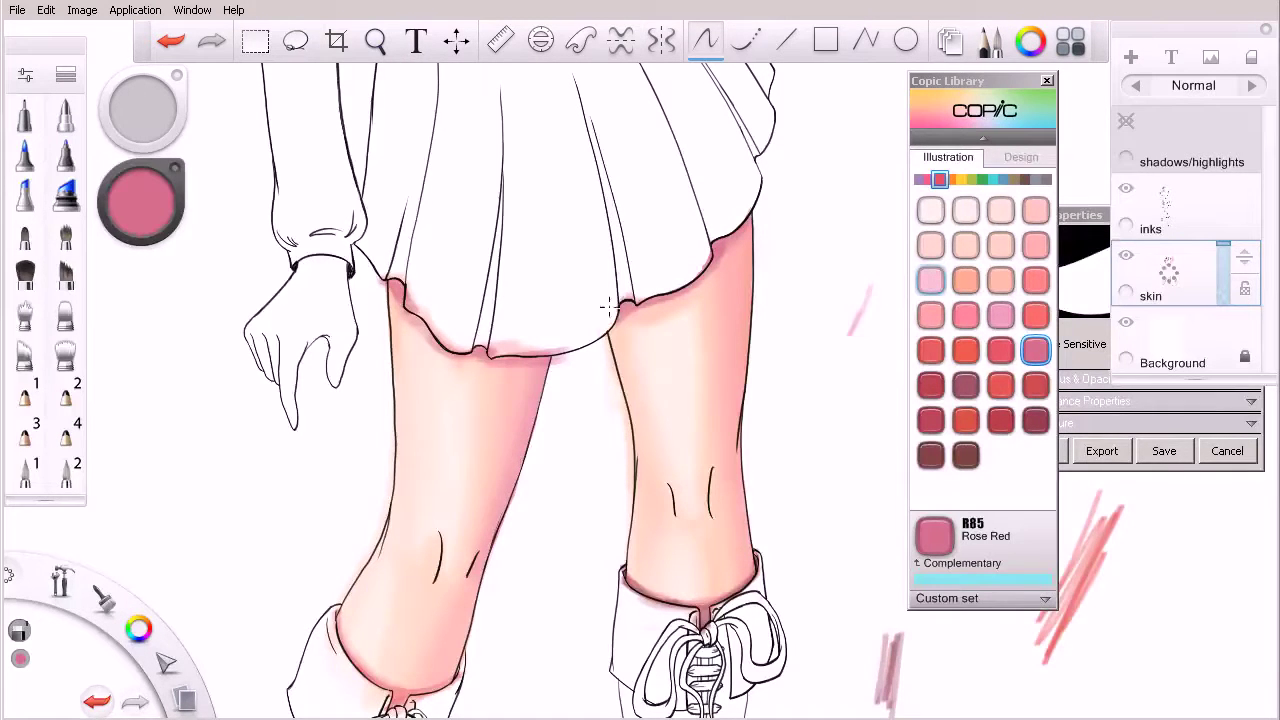
mouse_move(537, 343)
mouse_down()
mouse_move(500, 347)
mouse_move(542, 345)
mouse_up()
mouse_move(410, 288)
mouse_down()
mouse_move(459, 345)
mouse_move(416, 287)
mouse_up()
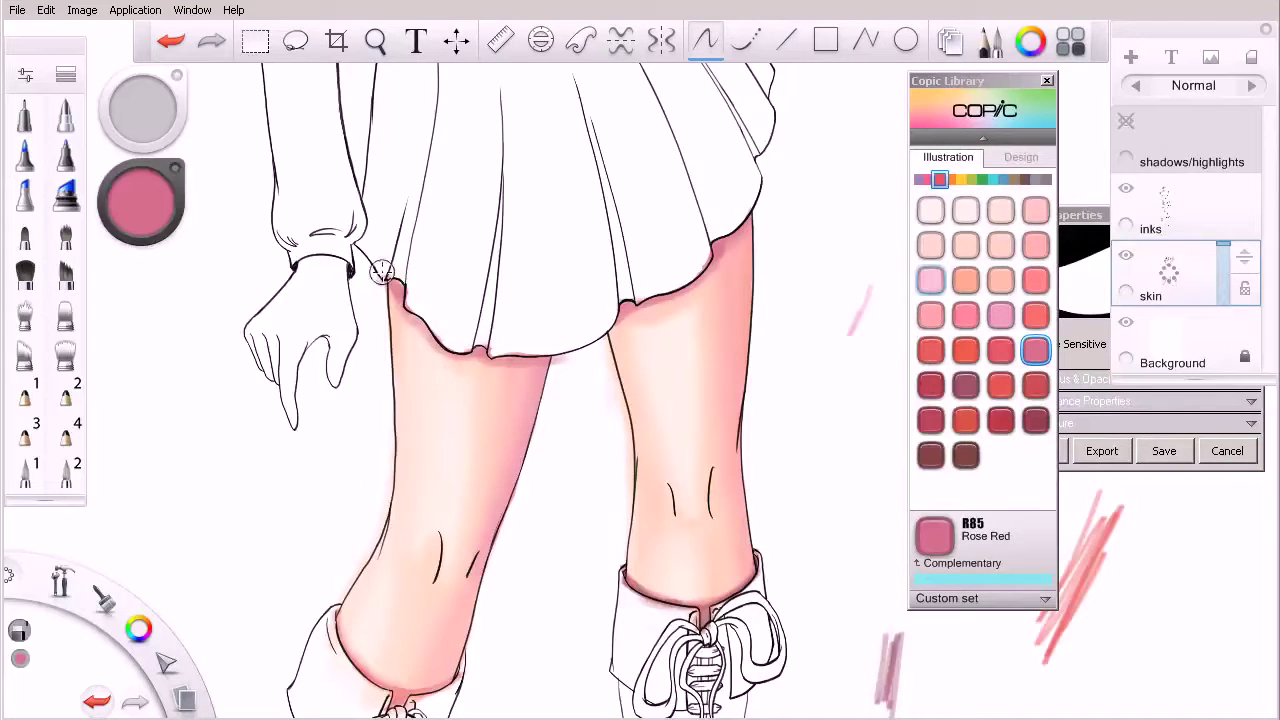
key(space)
drag(639, 303, 471, 405)
key(space)
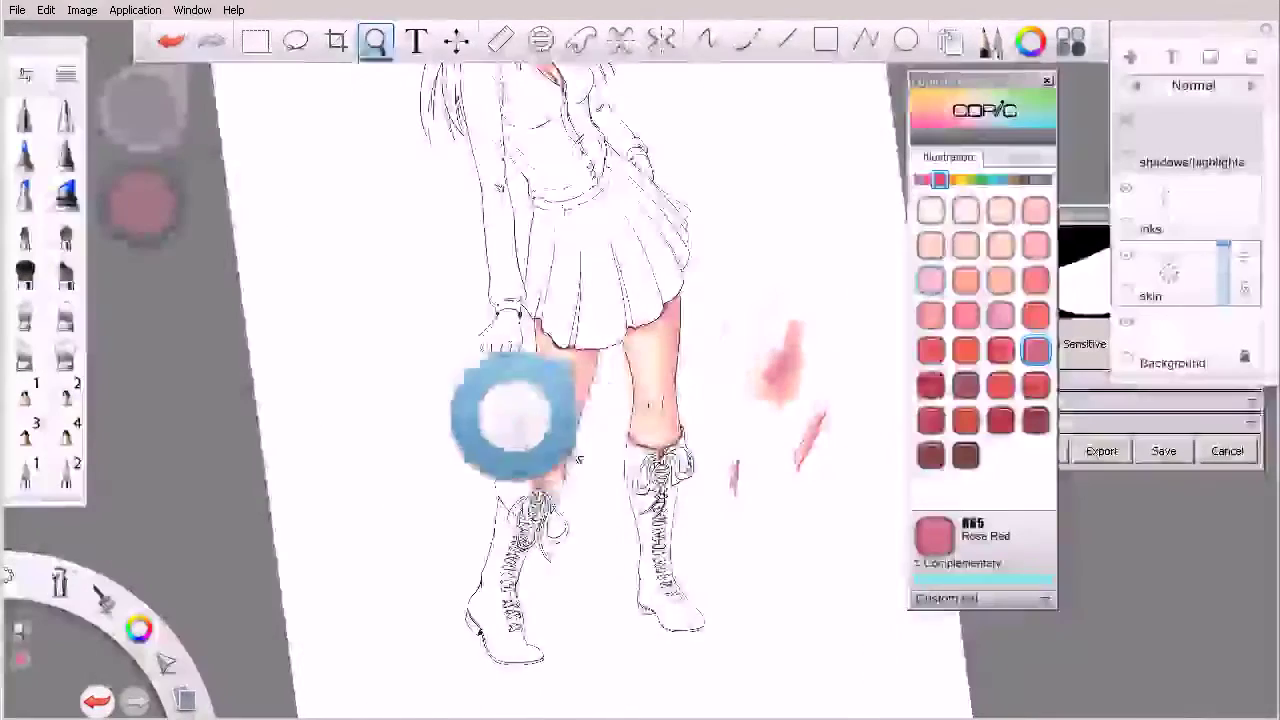
key(space)
drag(690, 417, 786, 435)
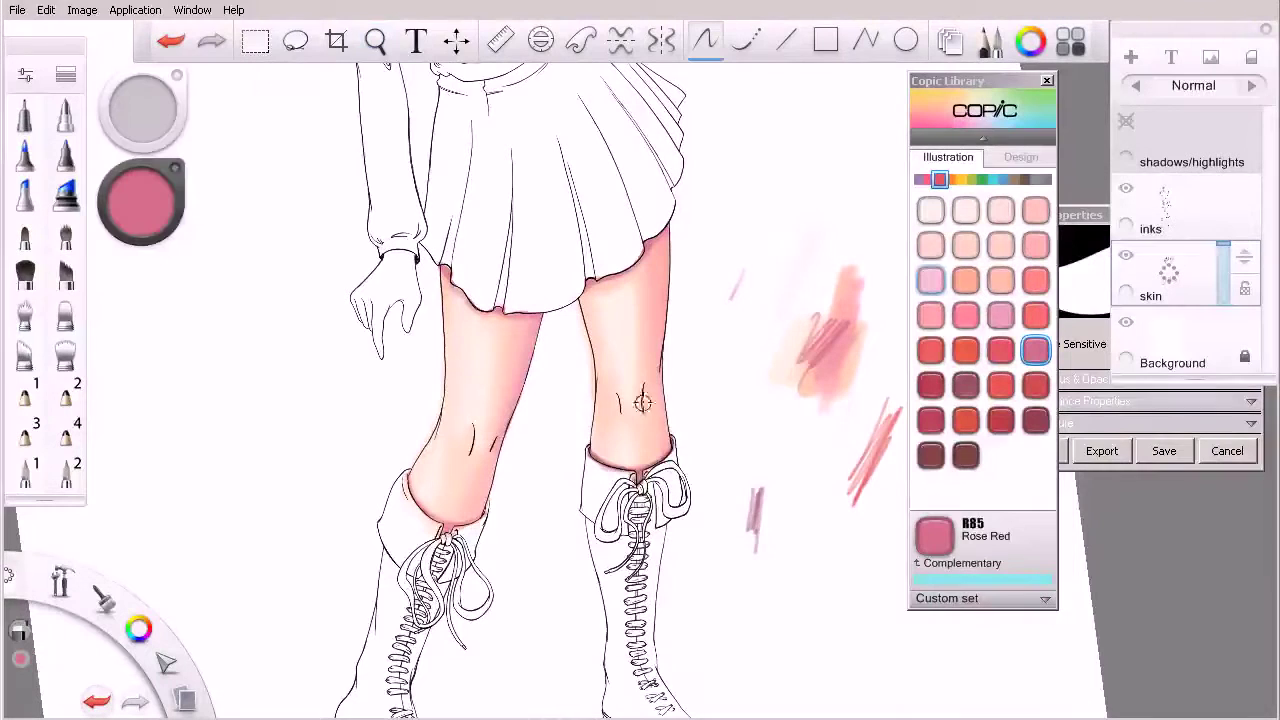